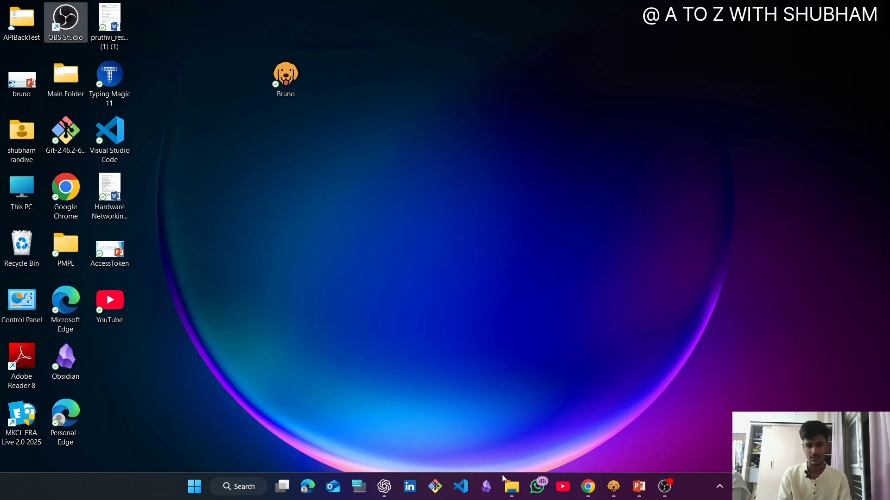
# - Switch to Chrome, search Google for "bruno download" and open the official Bruno API client download page
pyautogui.click(585, 486)
pyautogui.scroll(1, 274, 209)
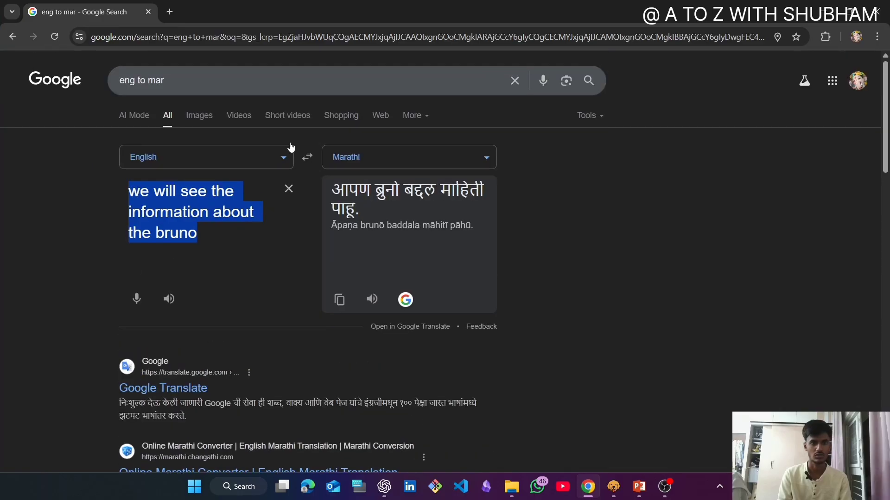
pyautogui.moveTo(197, 82); pyautogui.dragTo(37, 92)
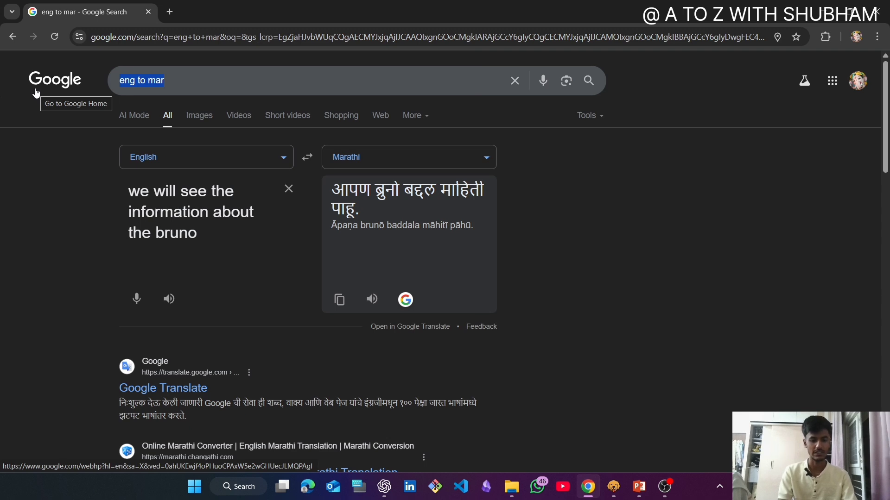
pyautogui.write('brun')
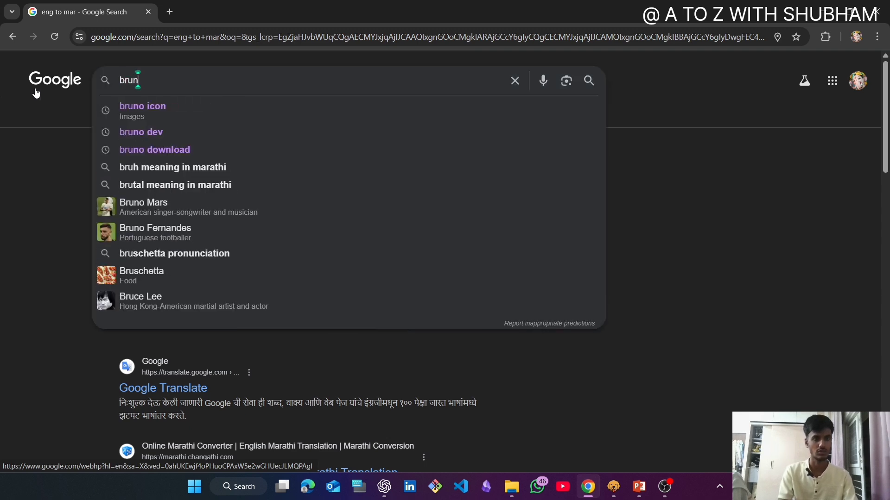
pyautogui.write('o download')
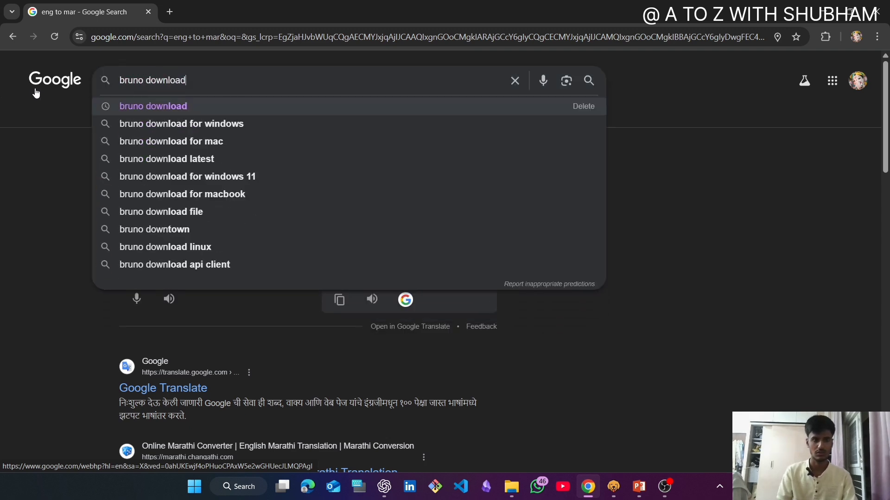
pyautogui.press('Return')
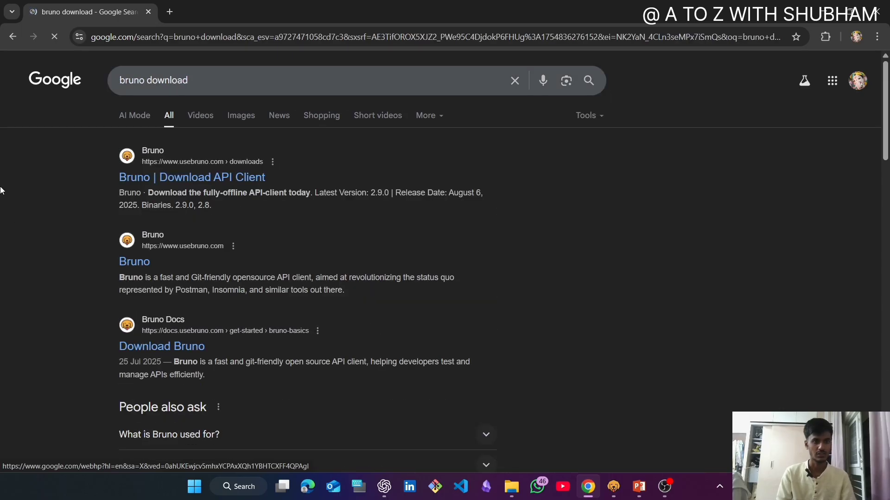
pyautogui.click(172, 176)
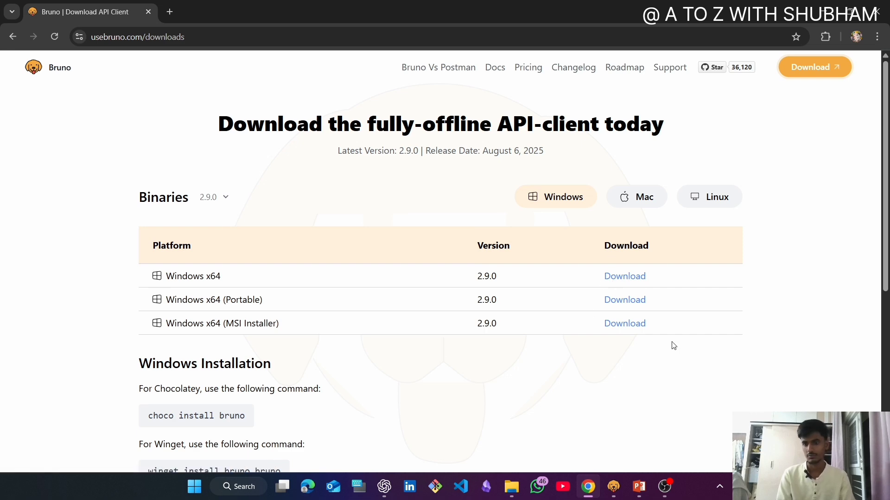
pyautogui.click(664, 485)
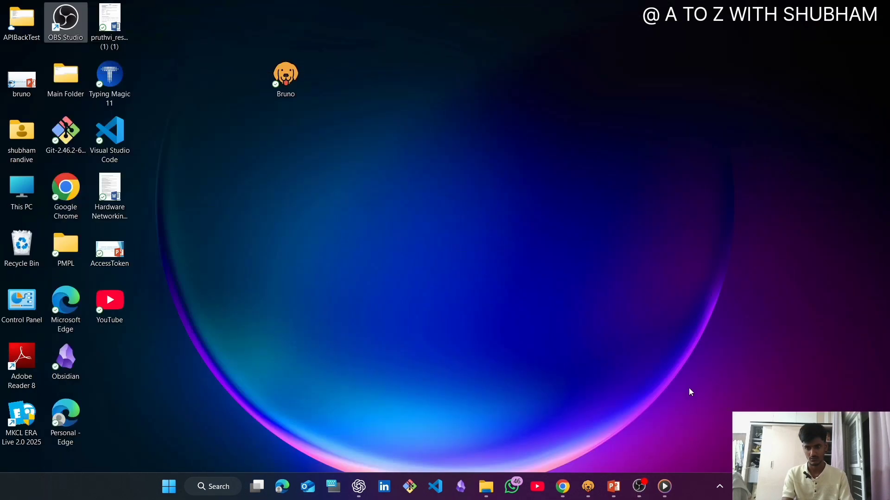
pyautogui.click(562, 486)
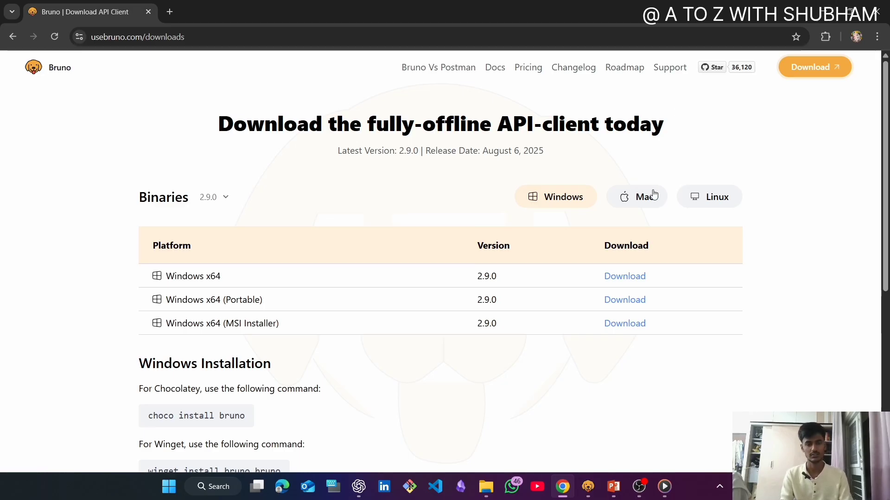
# - Switch to File Explorer and look through the Downloads folder for the downloaded installer files
pyautogui.press('super+d')
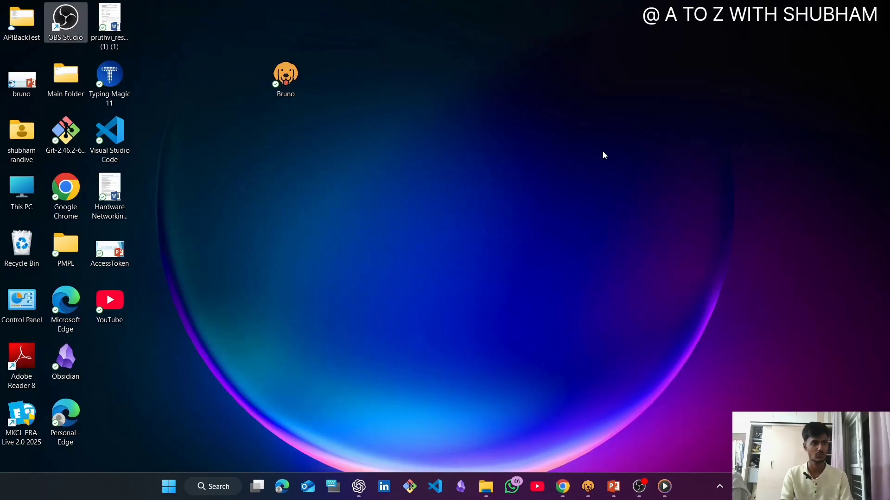
pyautogui.click(34, 184)
pyautogui.doubleClick(33, 184)
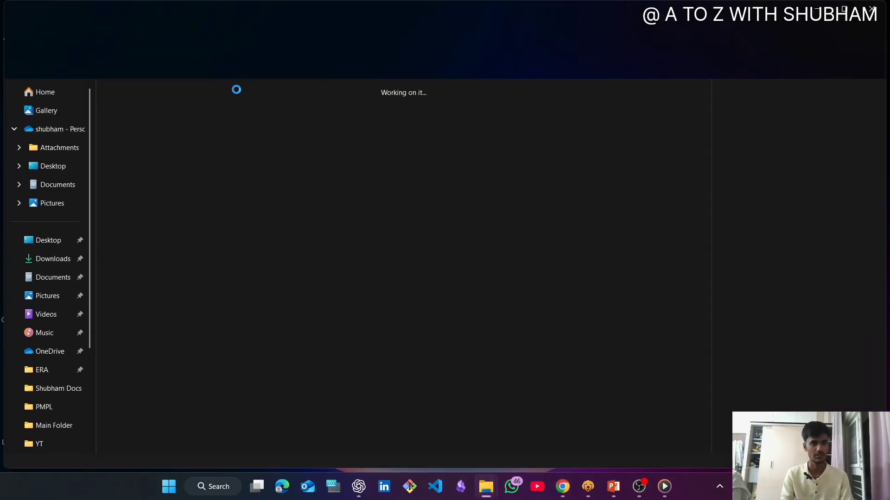
pyautogui.click(39, 258)
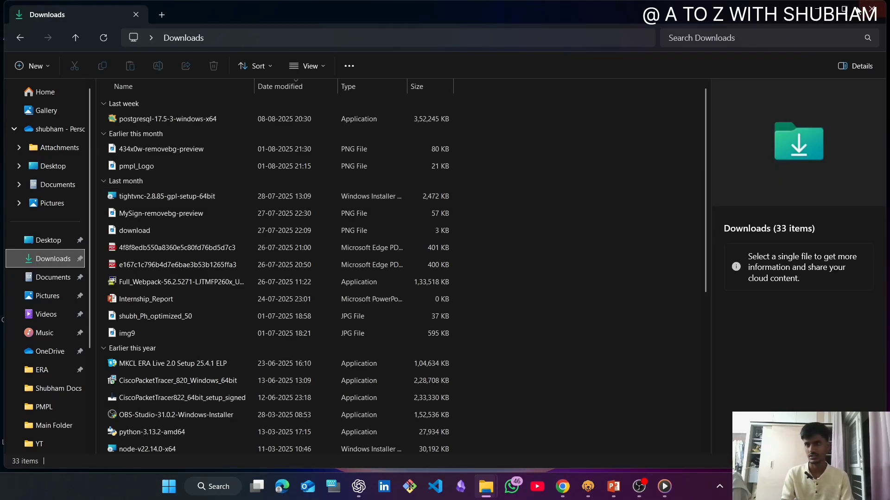
pyautogui.click(819, 10)
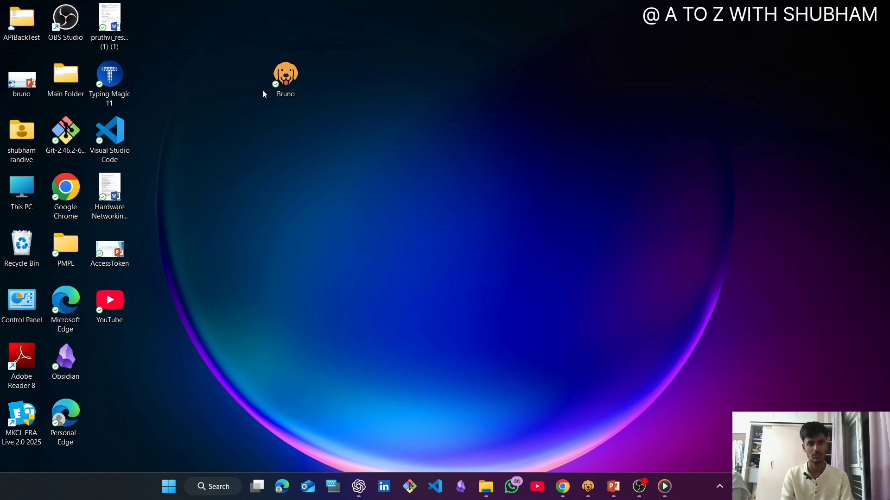
# - Launch the Bruno API client from its desktop shortcut
pyautogui.doubleClick(293, 80)
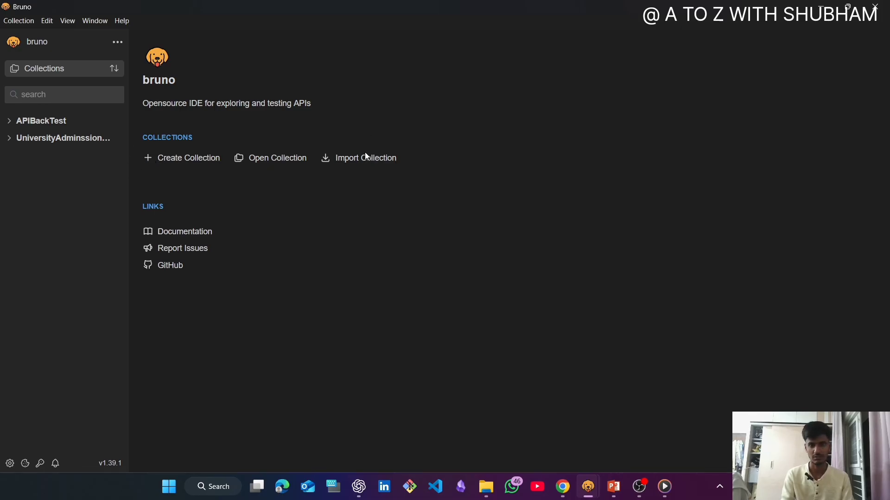
# - Examine the dialogs for creating, opening and importing a collection, closing each one without making changes
pyautogui.click(172, 165)
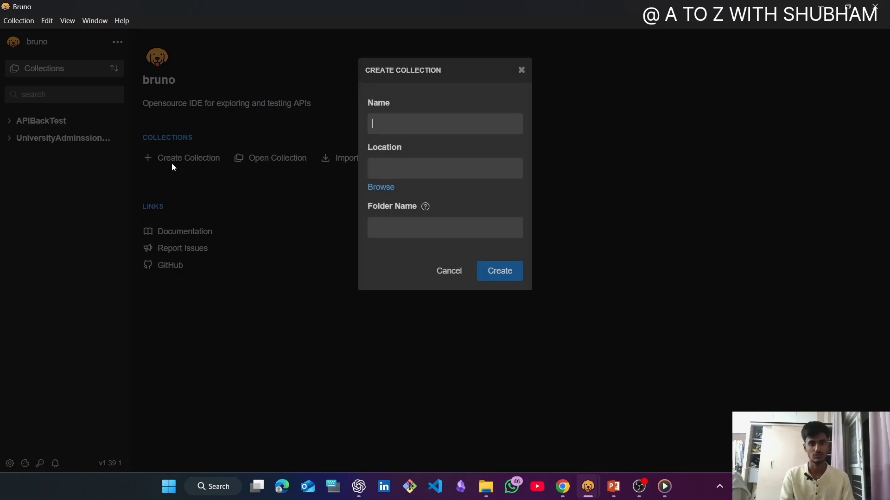
pyautogui.click(520, 69)
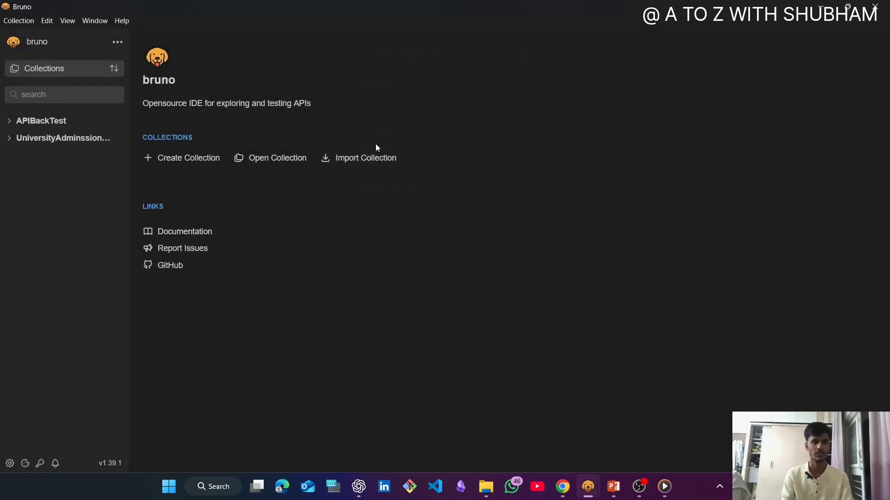
pyautogui.click(278, 166)
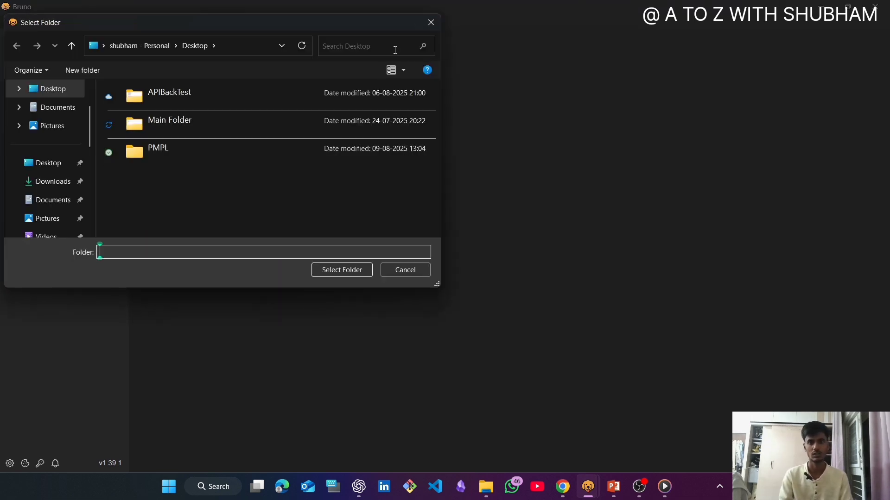
pyautogui.click(429, 26)
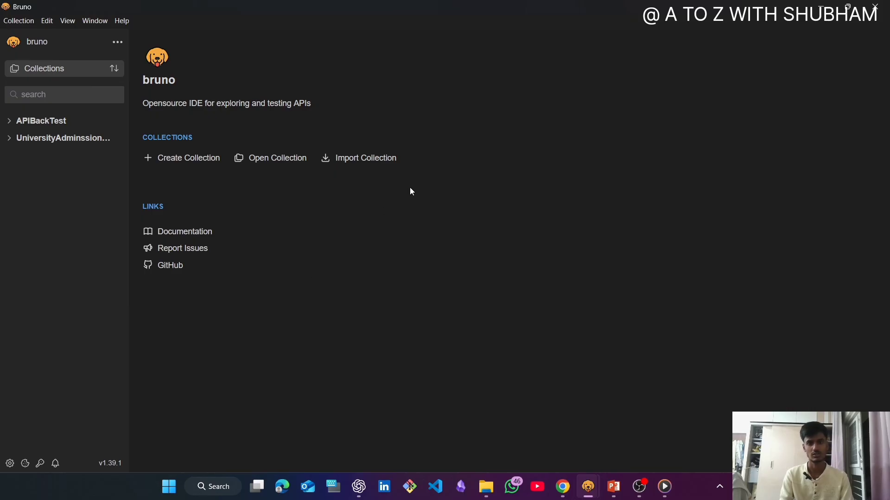
pyautogui.click(370, 159)
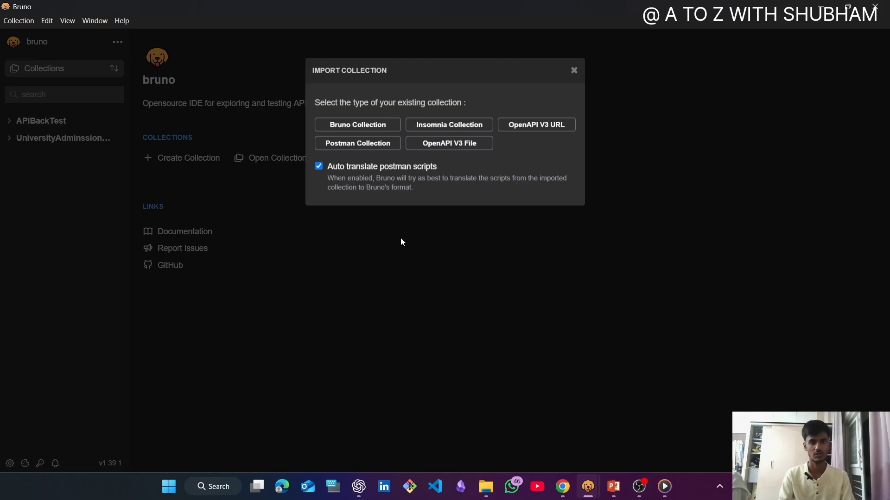
pyautogui.click(573, 70)
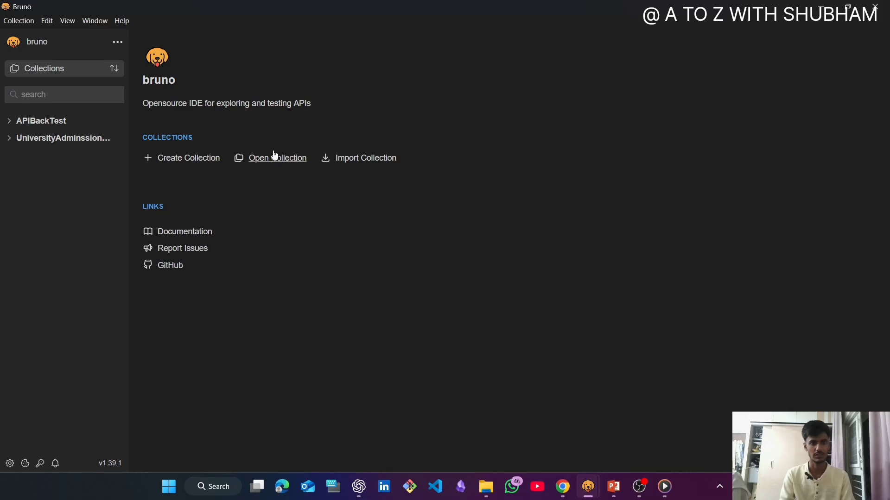
# - Start a new collection and name it "A TO Z WIth" followed by the channel owner's first name
pyautogui.click(179, 162)
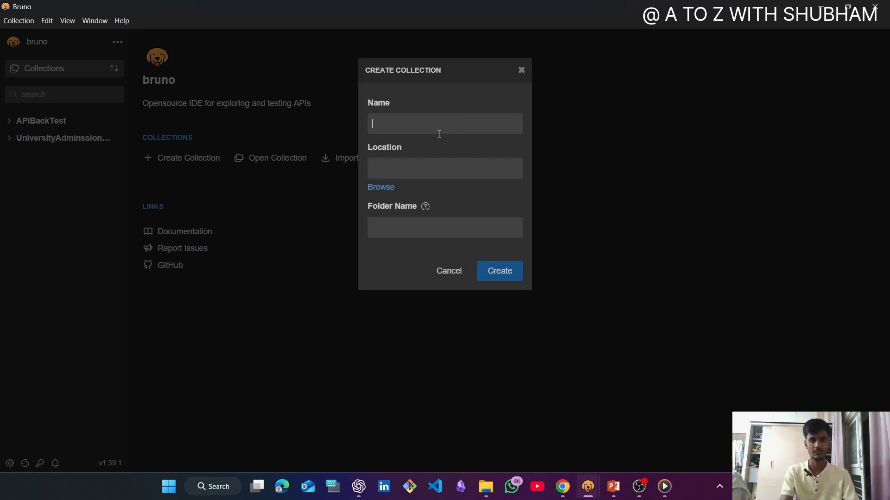
pyautogui.write('A TO')
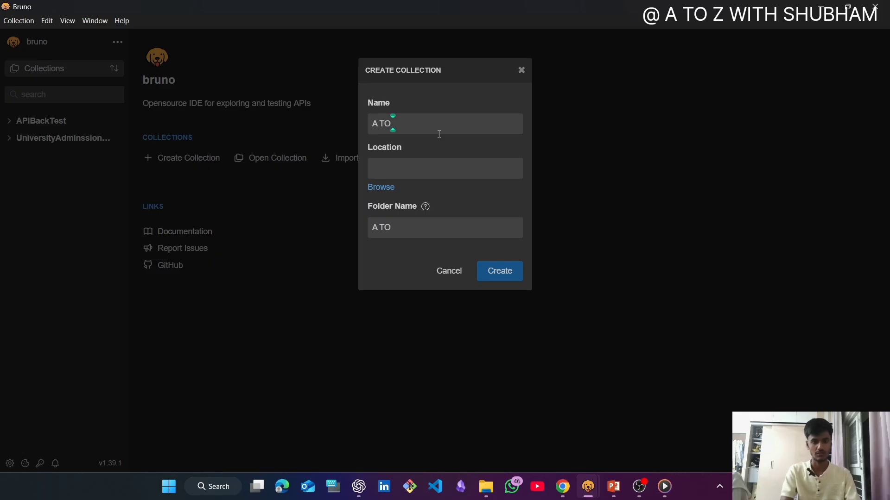
pyautogui.write(' Z')
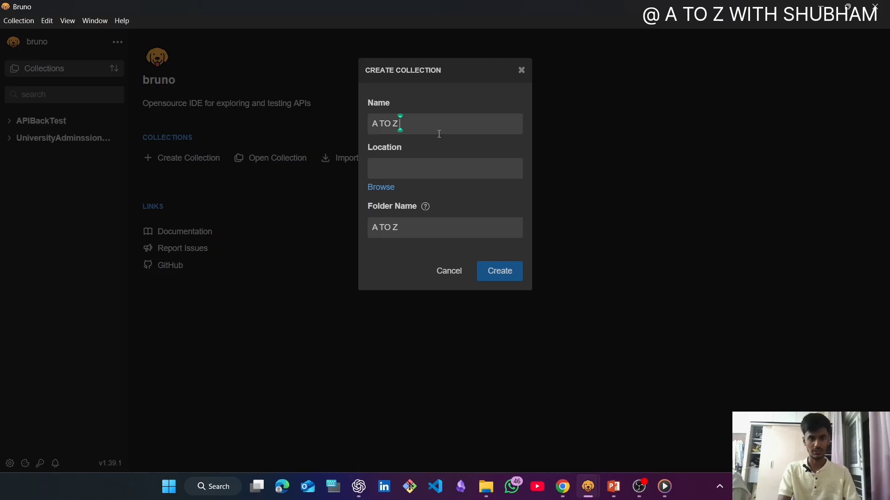
pyautogui.write(' With')
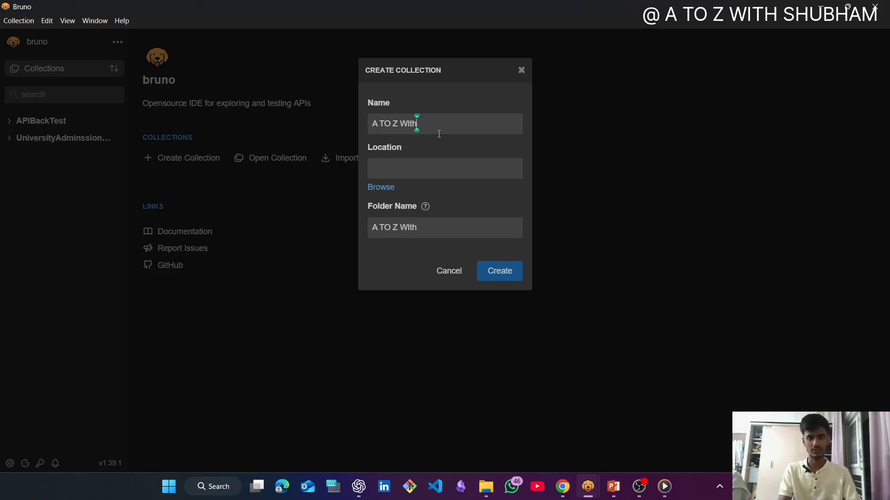
pyautogui.write(' Shubham')
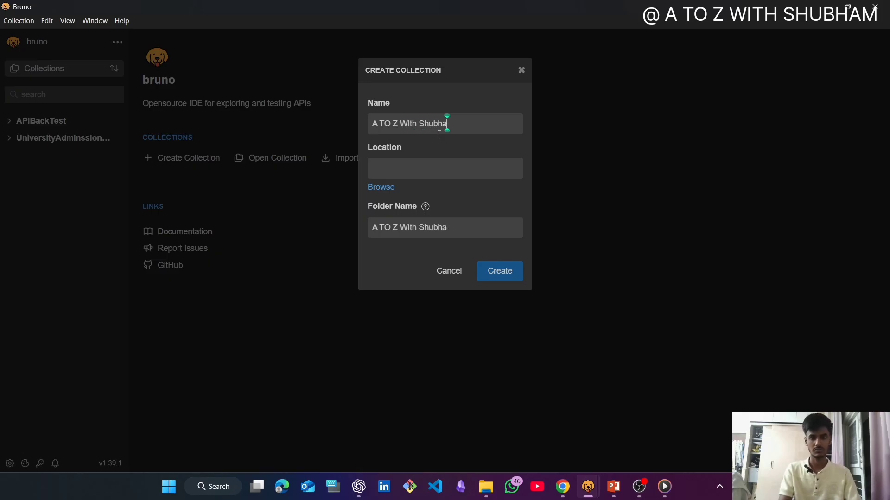
# - Replace every space in the new collection's name with an underscore
pyautogui.press('Left')
pyautogui.press('Left')
pyautogui.press('Left')
pyautogui.press('Left')
pyautogui.press('Left')
pyautogui.press('Left')
pyautogui.press('Left')
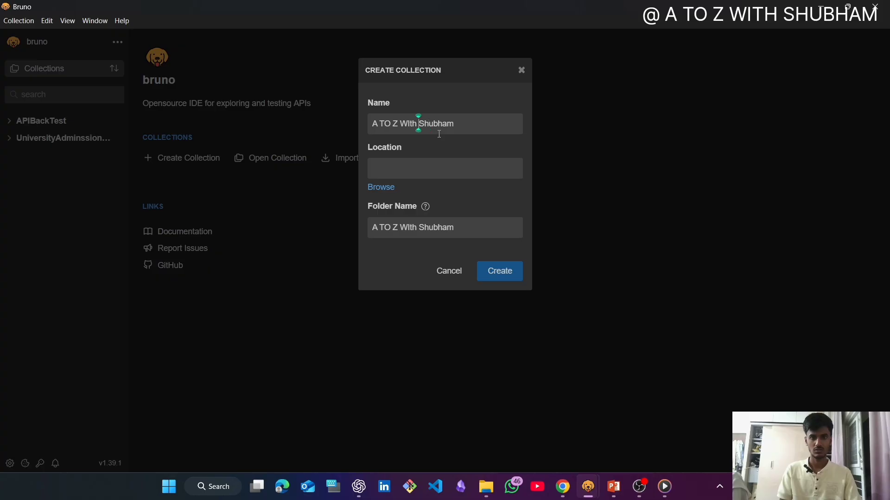
pyautogui.press('BackSpace')
pyautogui.write('_')
pyautogui.press('Left')
pyautogui.press('Left')
pyautogui.press('Left')
pyautogui.press('Left')
pyautogui.press('Left')
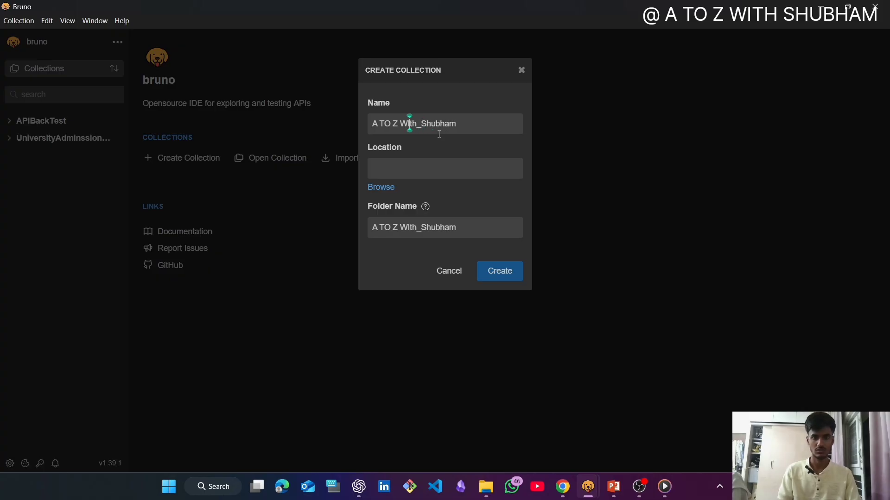
pyautogui.press('BackSpace')
pyautogui.write('_')
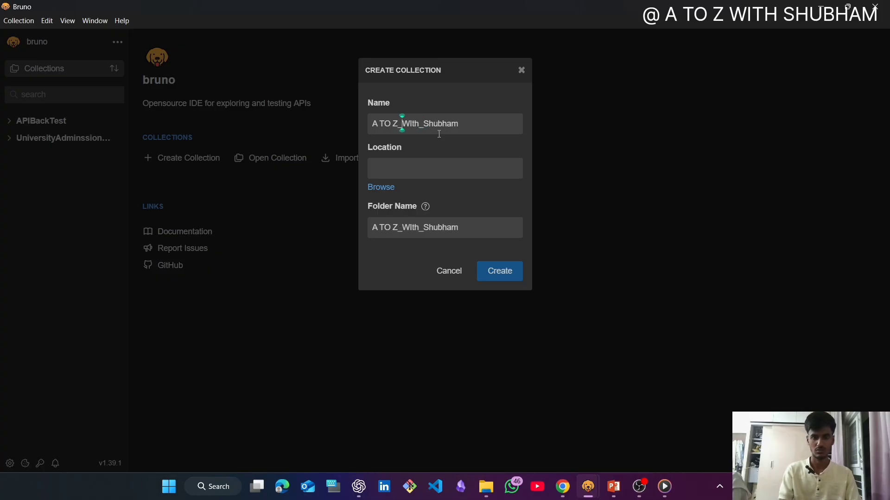
pyautogui.press('Left')
pyautogui.press('Left')
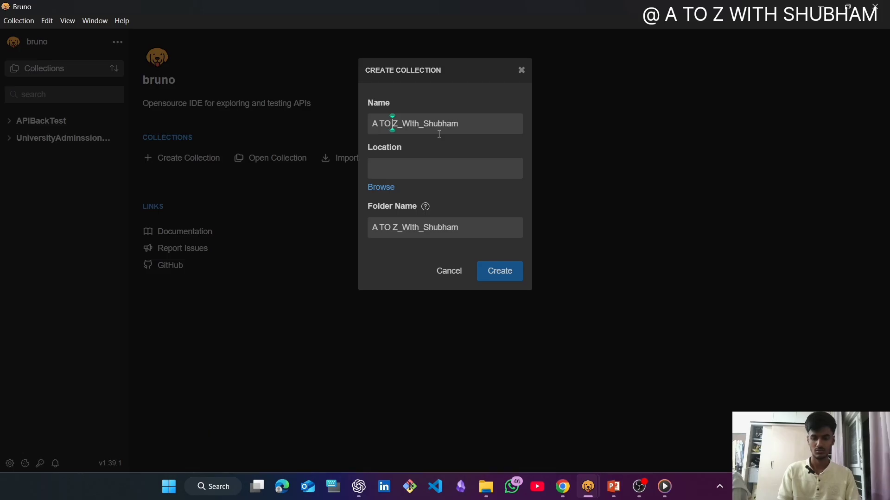
pyautogui.press('BackSpace')
pyautogui.write('_')
pyautogui.press('Left')
pyautogui.press('Left')
pyautogui.press('Left')
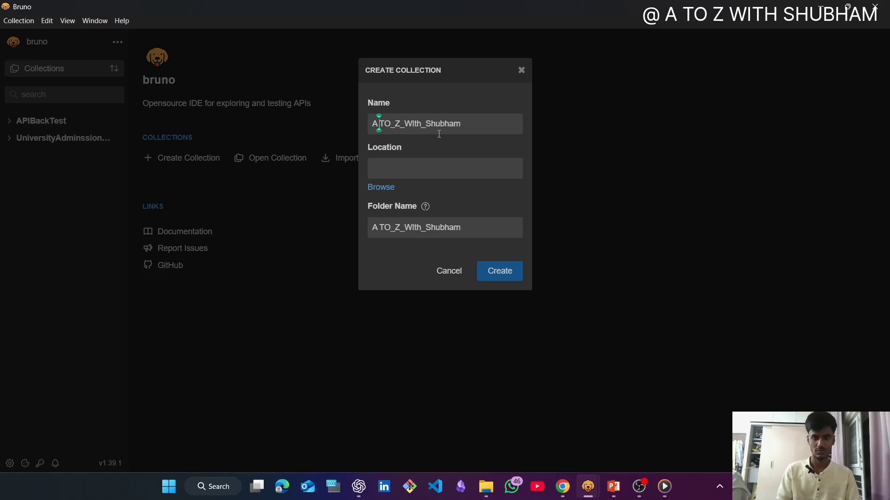
pyautogui.press('BackSpace')
pyautogui.write('_')
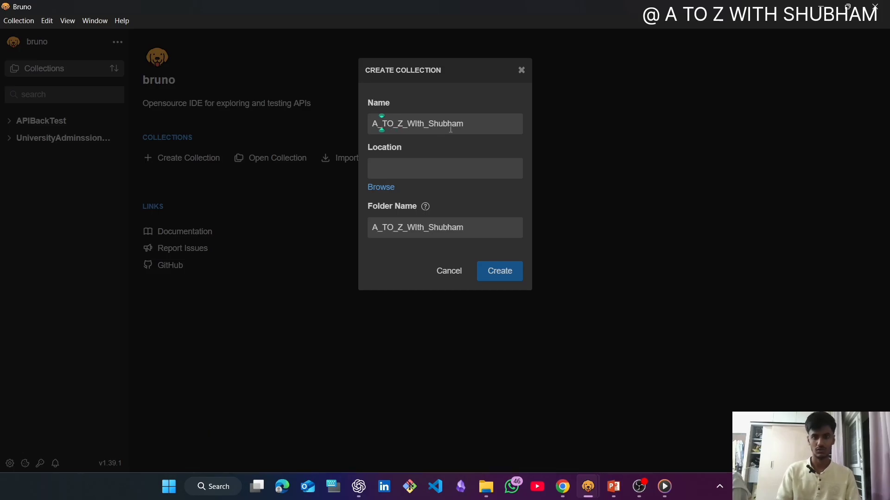
pyautogui.press('End')
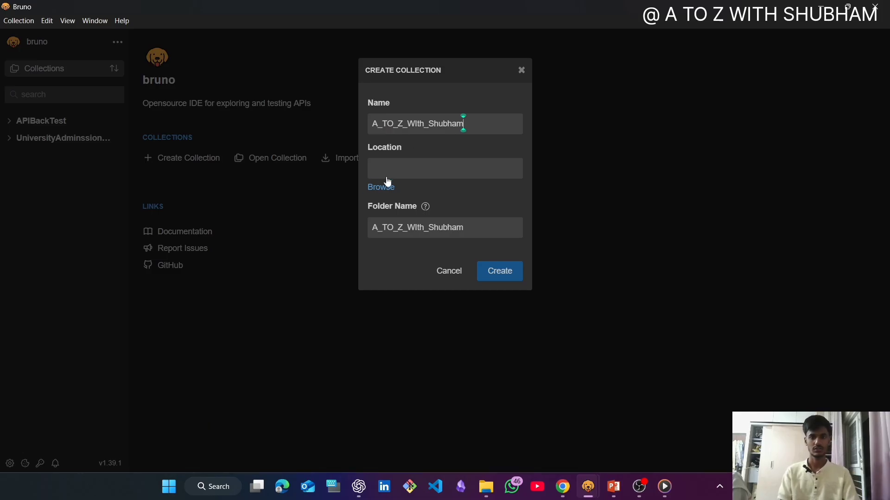
# - Choose the Desktop folder as the new collection's location and create the collection
pyautogui.click(401, 171)
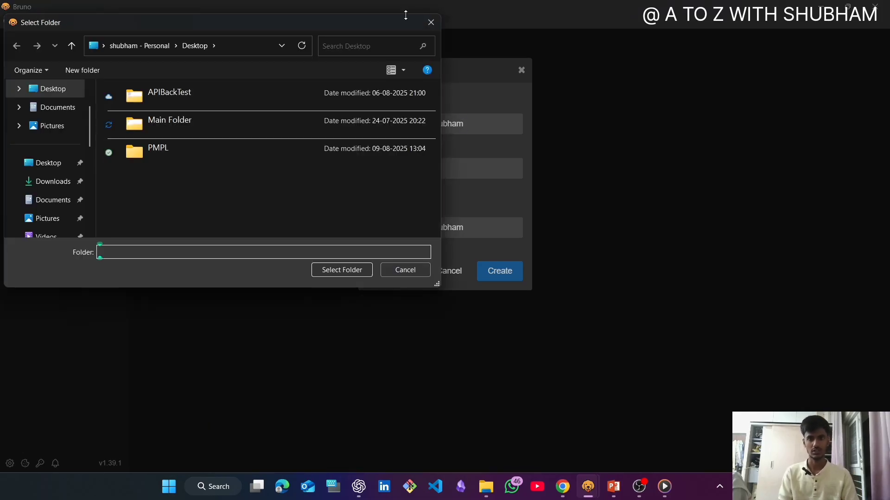
pyautogui.click(424, 21)
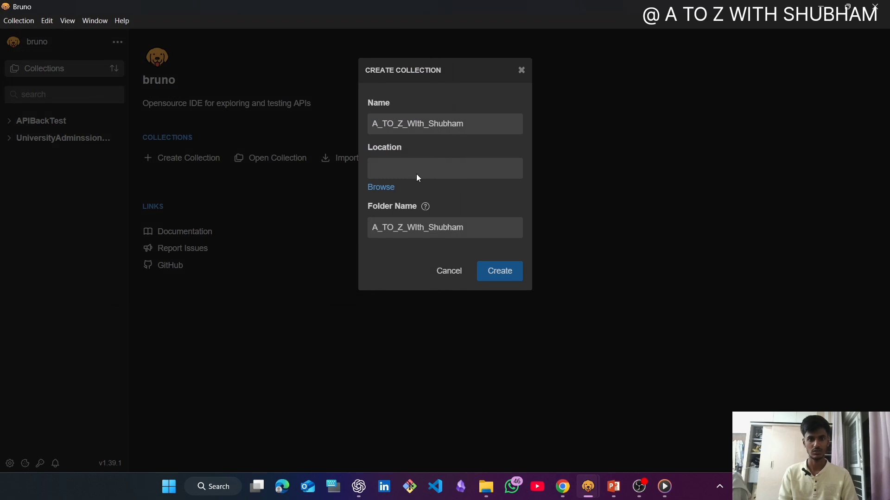
pyautogui.click(416, 176)
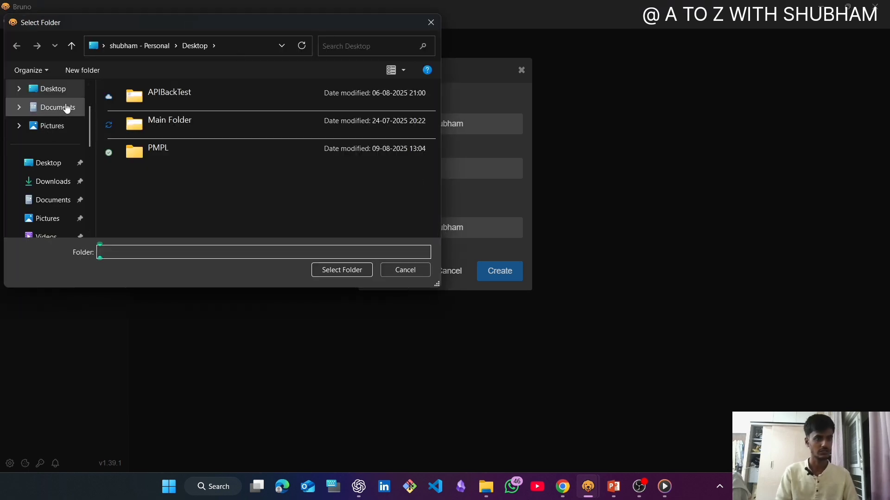
pyautogui.click(64, 89)
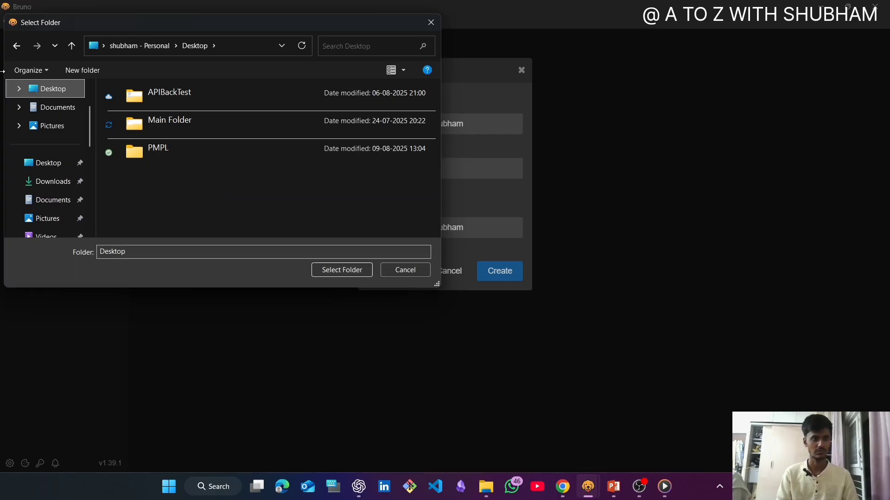
pyautogui.click(341, 269)
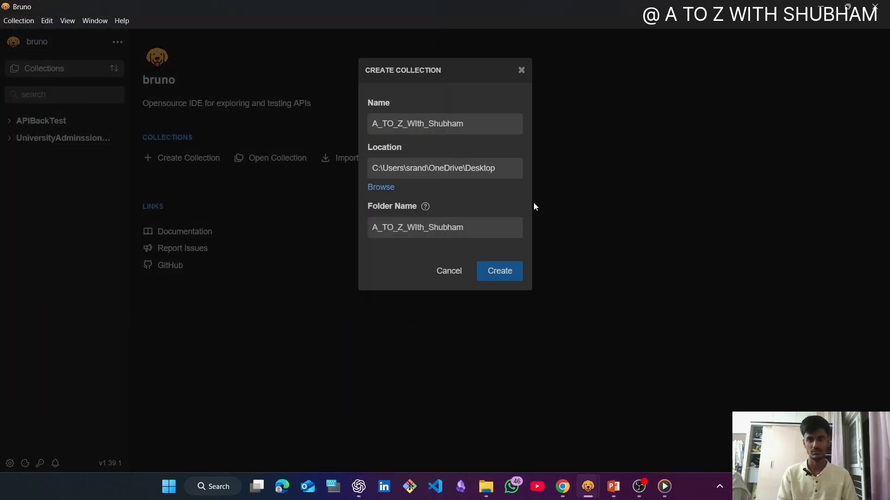
pyautogui.click(500, 271)
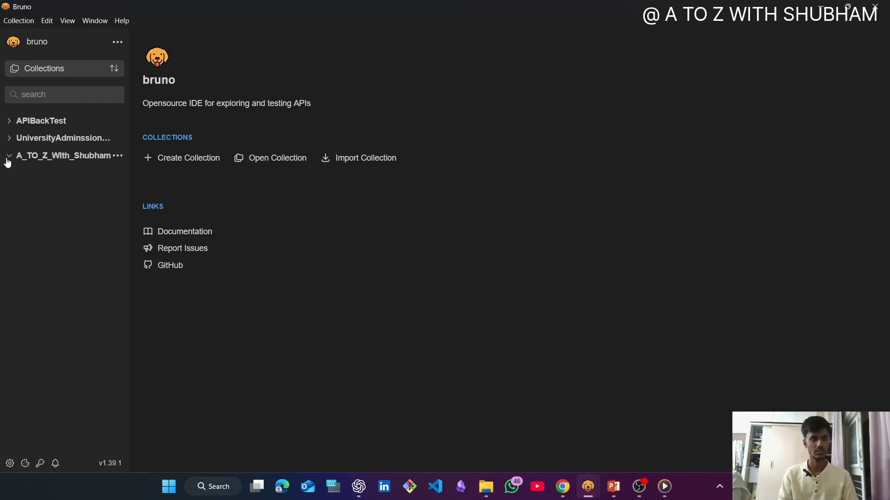
# - Open the new collection and save its JavaScript sandbox security level as Safe Mode
pyautogui.click(57, 156)
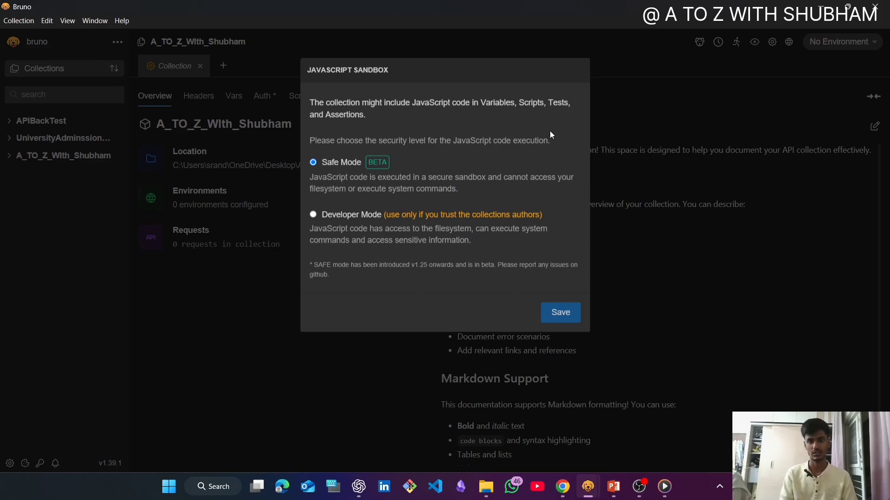
pyautogui.click(561, 315)
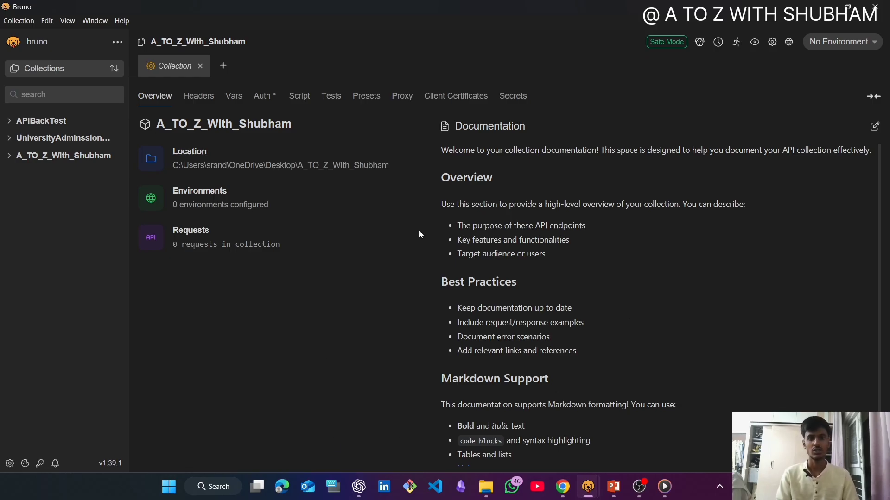
pyautogui.click(650, 482)
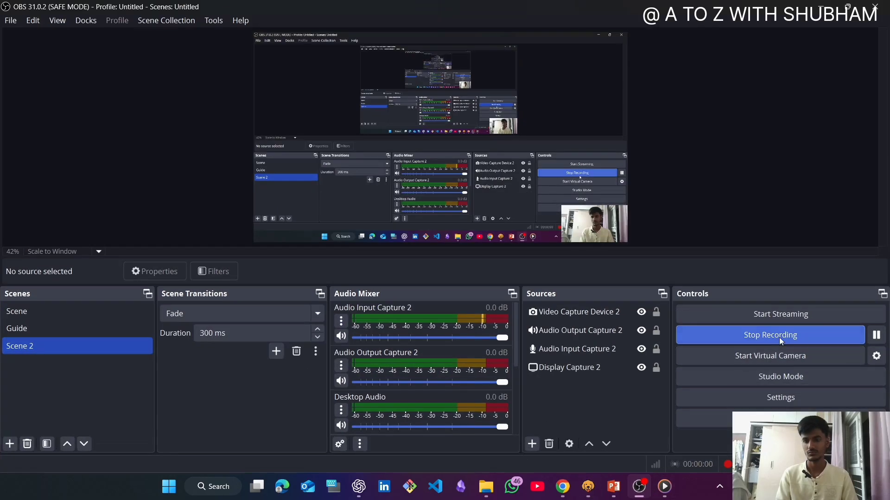
pyautogui.click(782, 333)
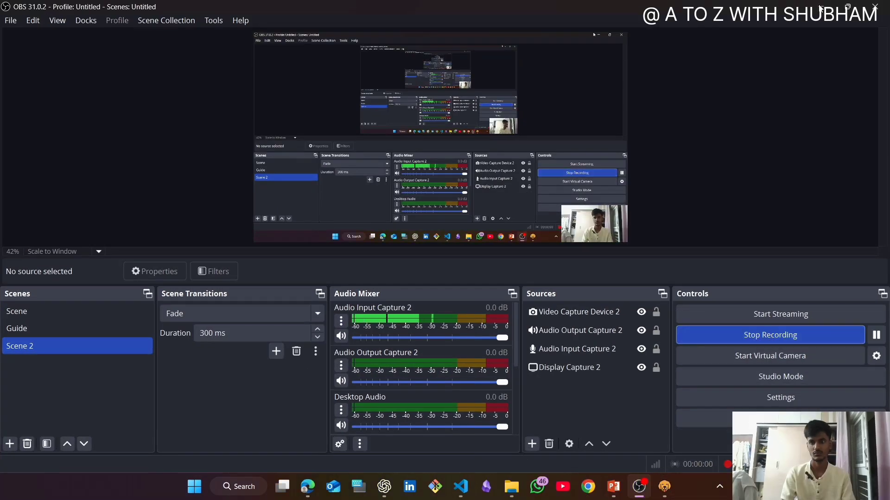
pyautogui.click(820, 7)
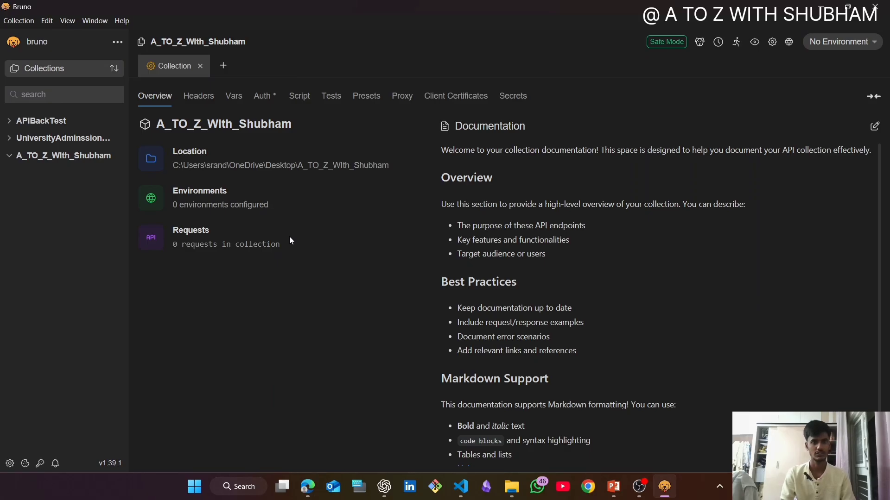
# - Start a new HTTP request in the collection and name it "A to Z with" followed by the channel owner's first name
pyautogui.click(232, 67)
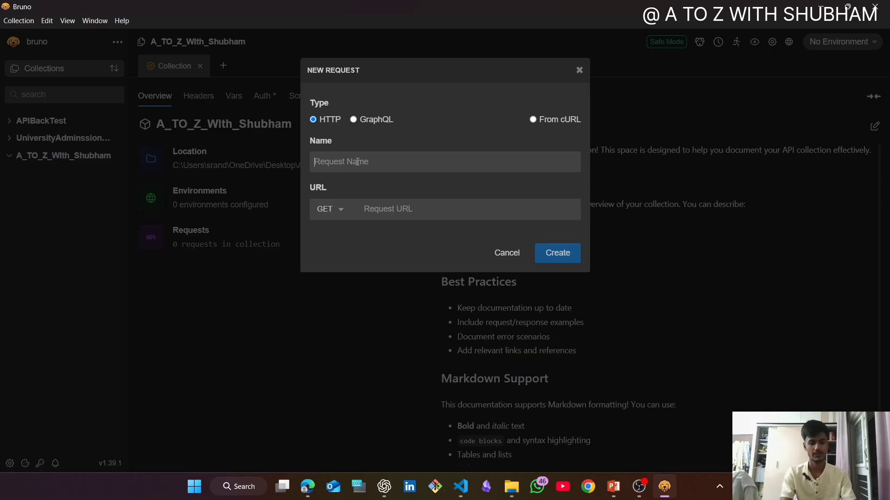
pyautogui.write('A to Z')
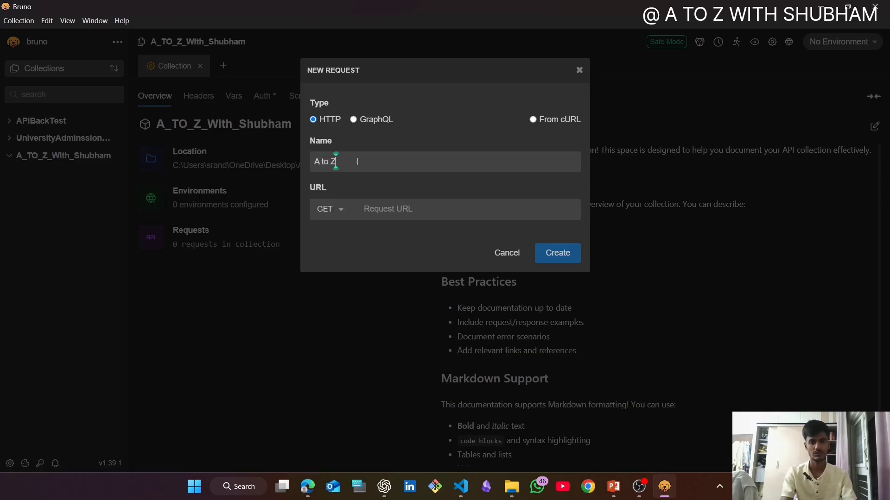
pyautogui.write(' with Shubham')
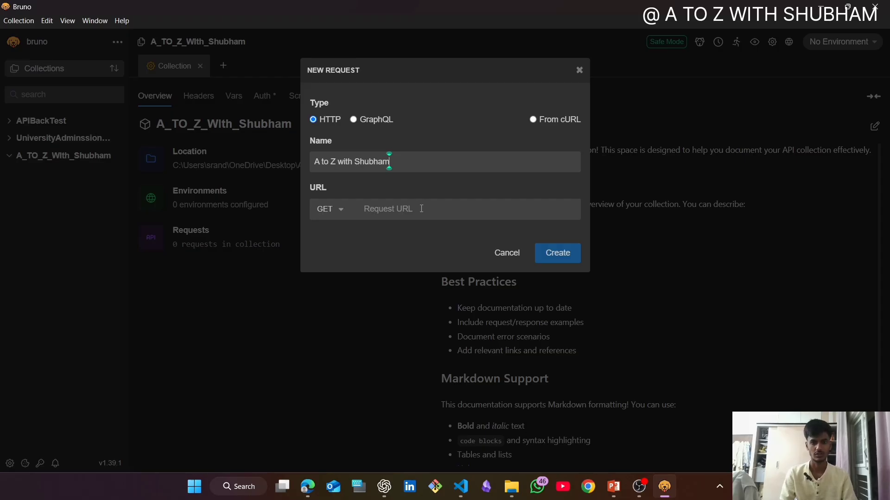
pyautogui.click(421, 208)
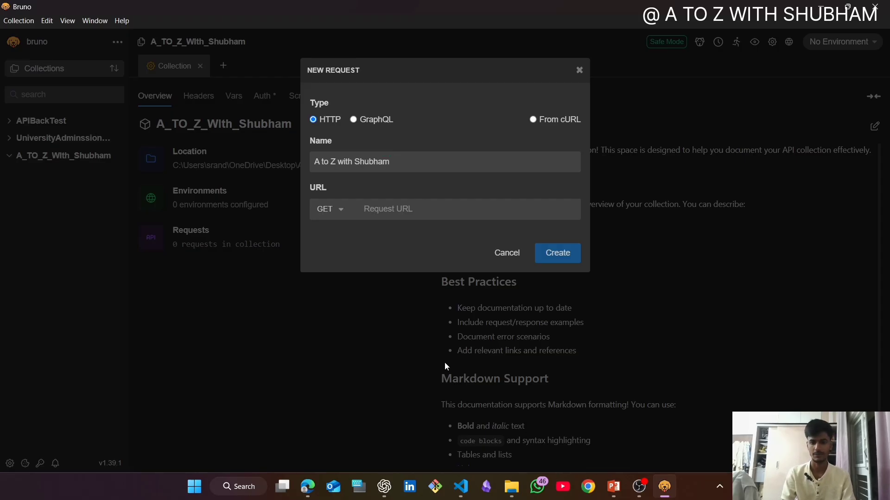
# - Switch to Visual Studio Code, review the API routes in index.js and start the server with the terminal command node index
pyautogui.click(460, 487)
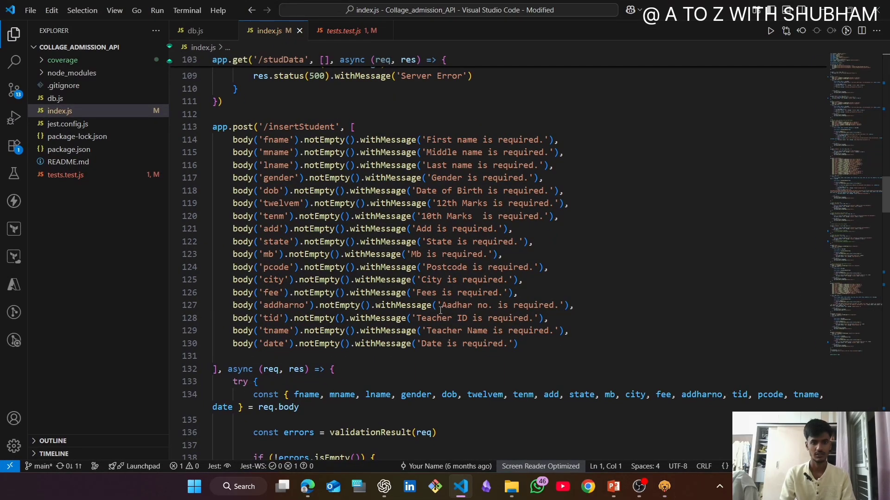
pyautogui.moveTo(410, 330)
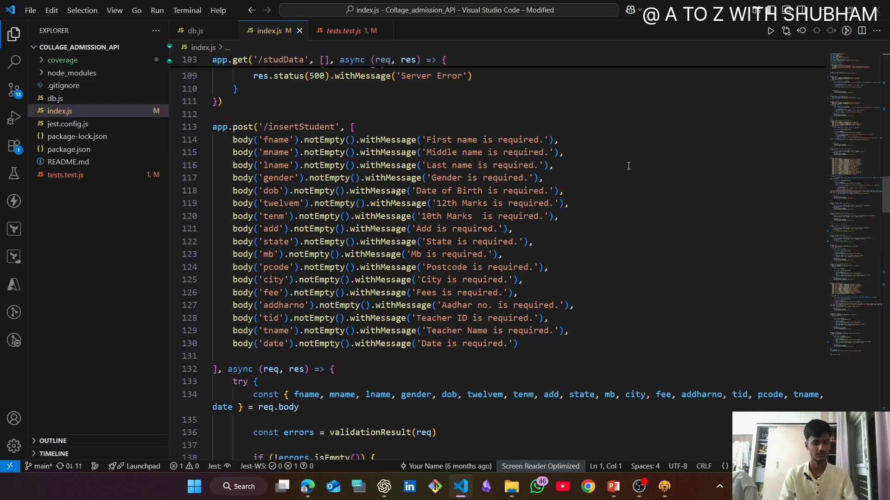
pyautogui.scroll(-8, 551, 230)
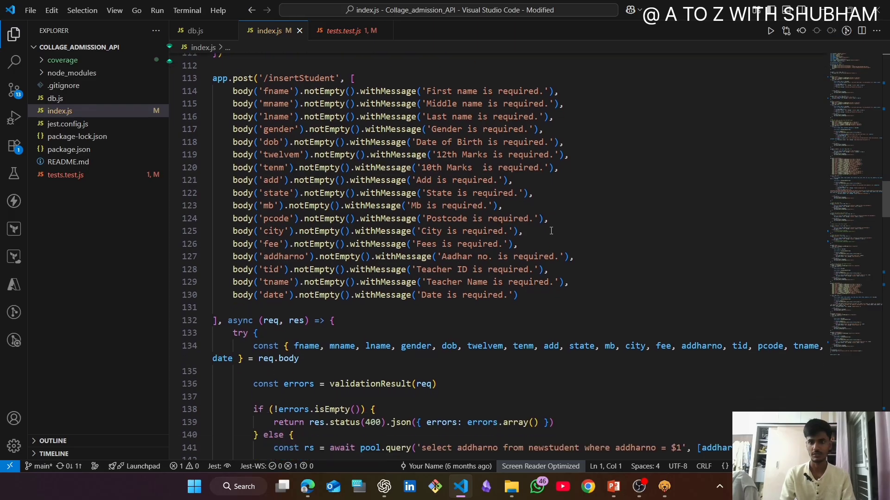
pyautogui.scroll(-12, 551, 230)
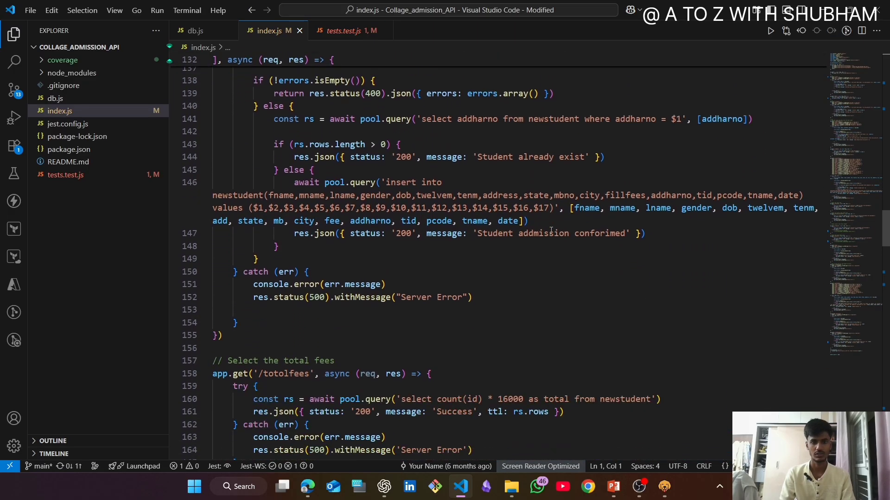
pyautogui.scroll(-12, 551, 230)
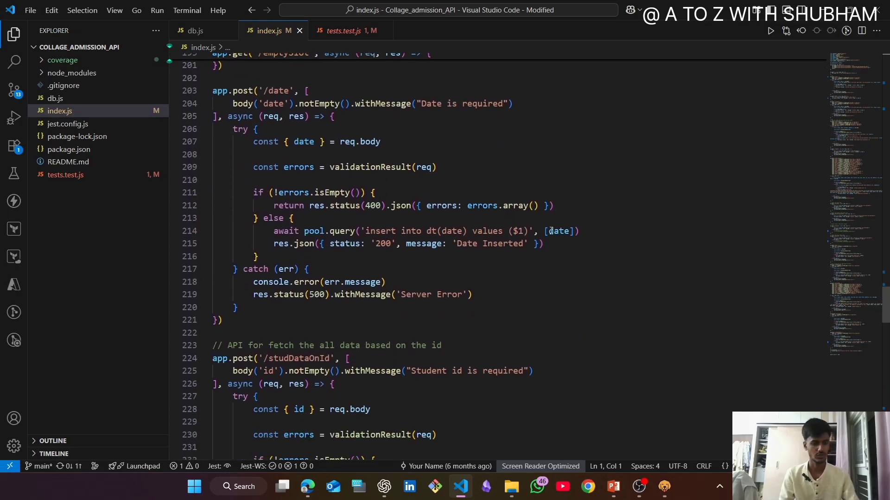
pyautogui.hotkey('ctrl', '`')
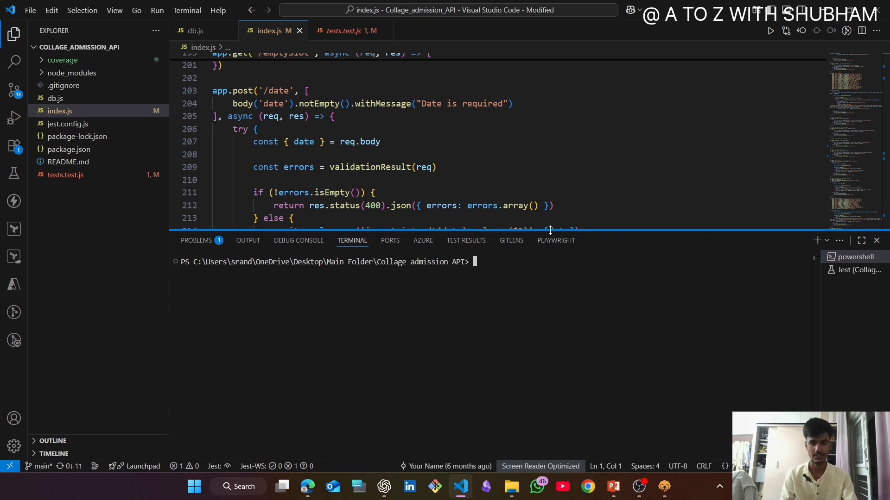
pyautogui.write('node ')
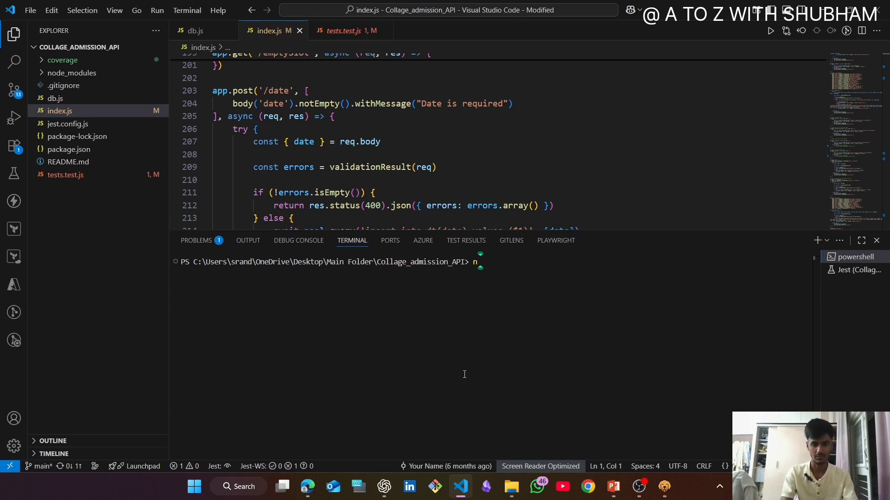
pyautogui.write('index')
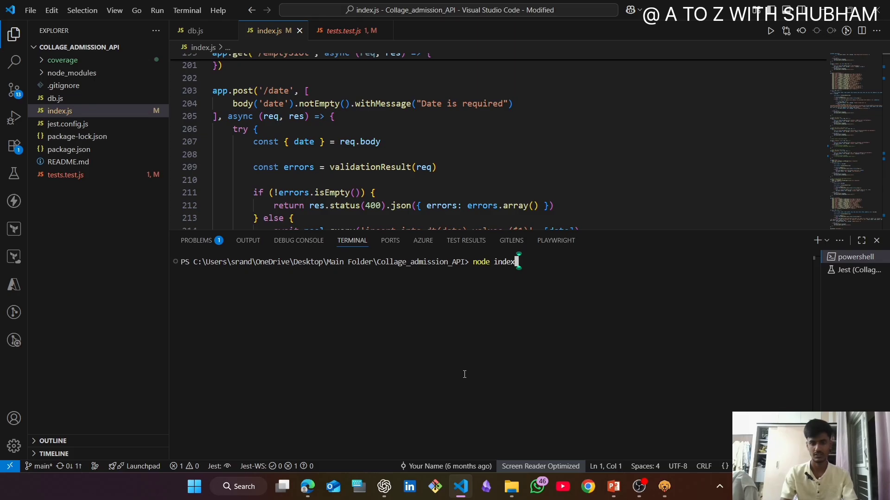
pyautogui.press('Return')
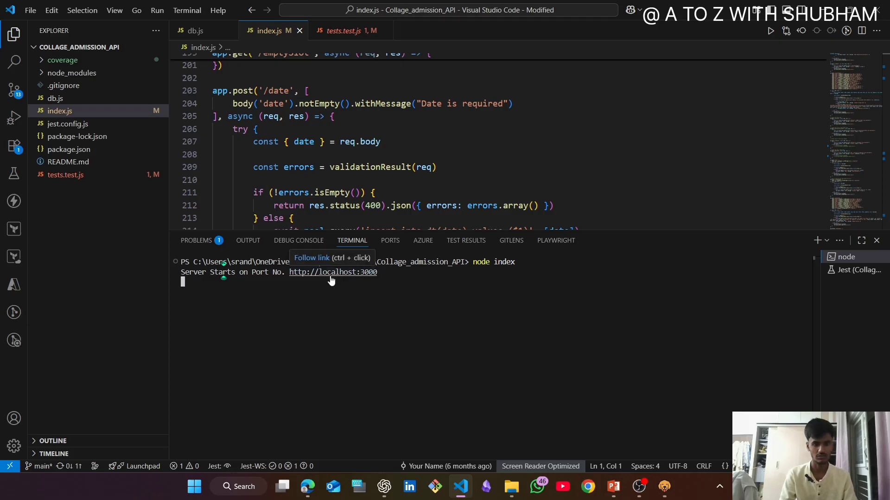
# - Open the running server's localhost:3000 link in the browser and copy its address
pyautogui.keyDown('ctrl'); pyautogui.click(331, 276); pyautogui.keyUp('ctrl')
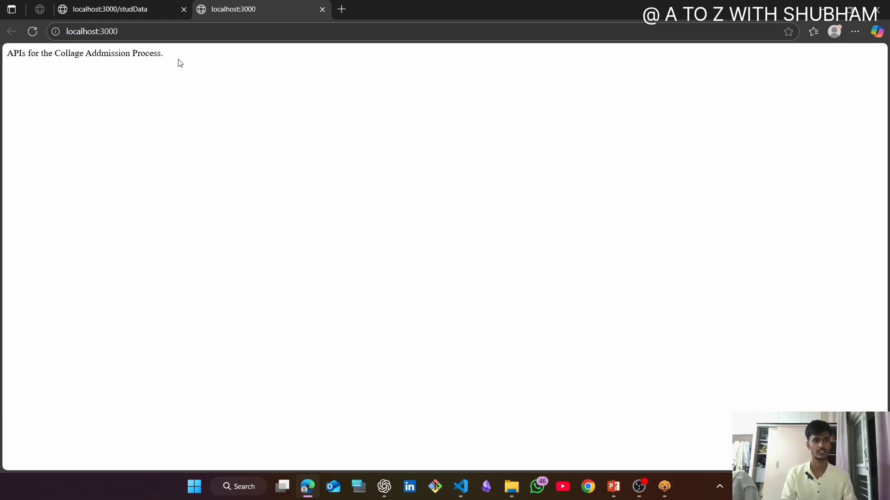
pyautogui.click(828, 7)
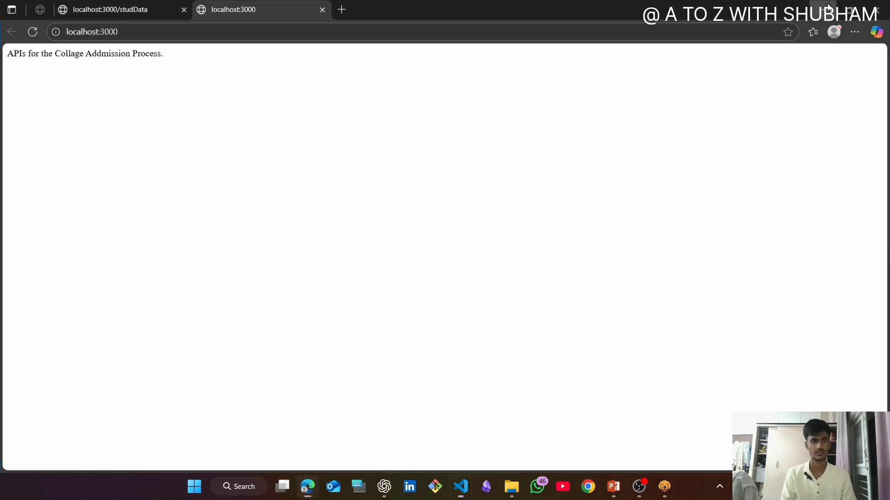
pyautogui.hotkey('alt', 'Tab')
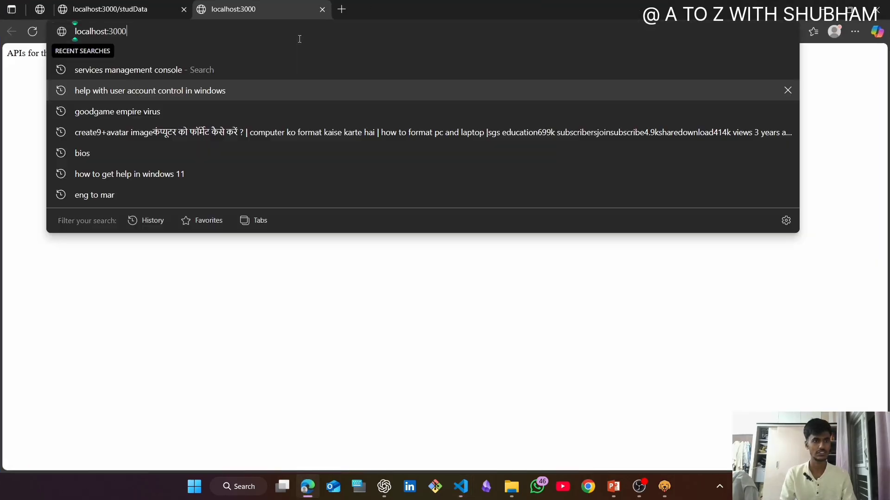
pyautogui.click(299, 36)
pyautogui.hotkey('ctrl', 'c')
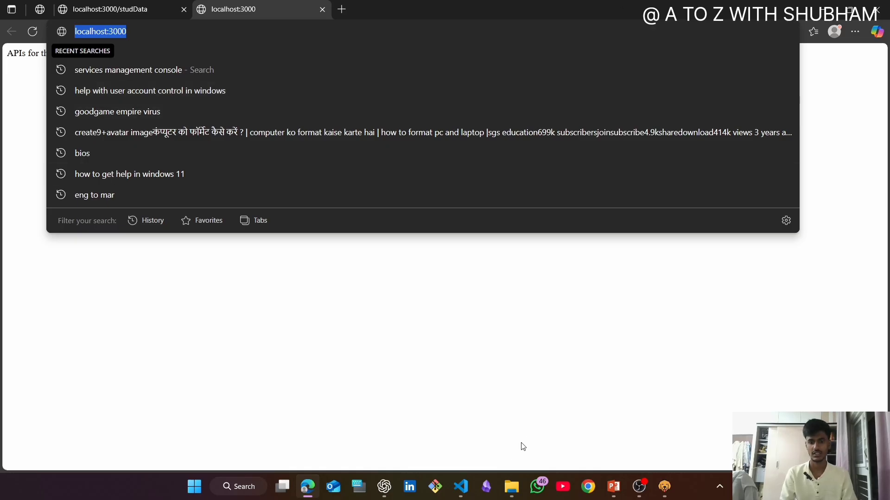
pyautogui.click(665, 487)
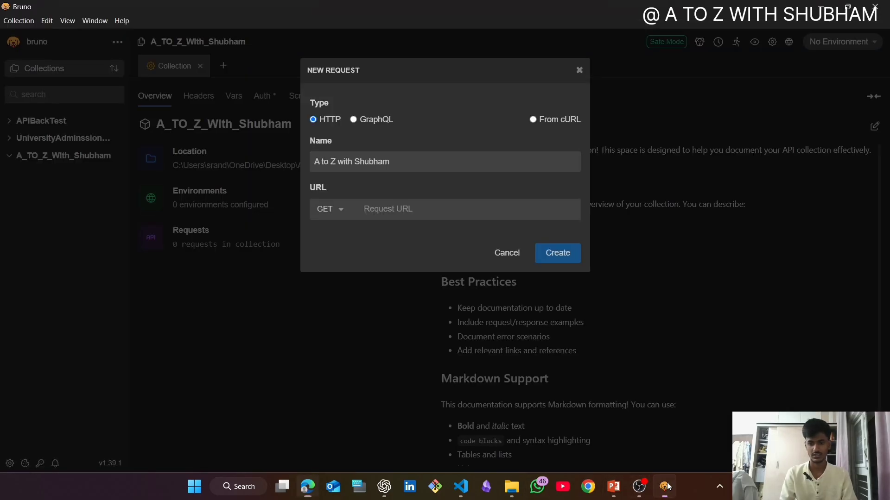
pyautogui.hotkey('ctrl', 'v')
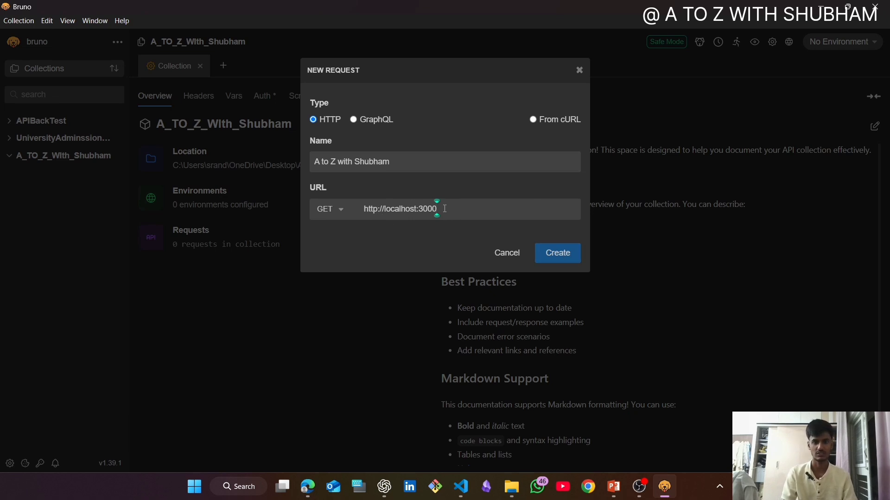
pyautogui.click(560, 255)
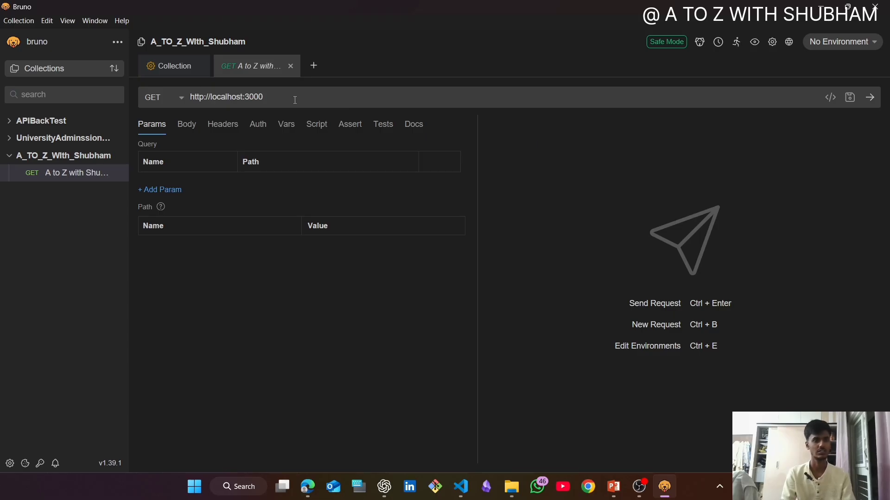
pyautogui.click(869, 98)
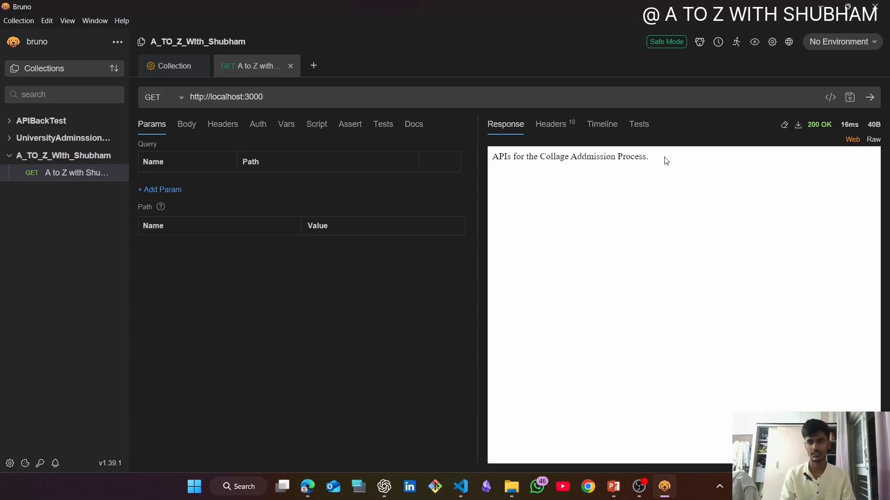
pyautogui.moveTo(665, 160); pyautogui.dragTo(479, 152)
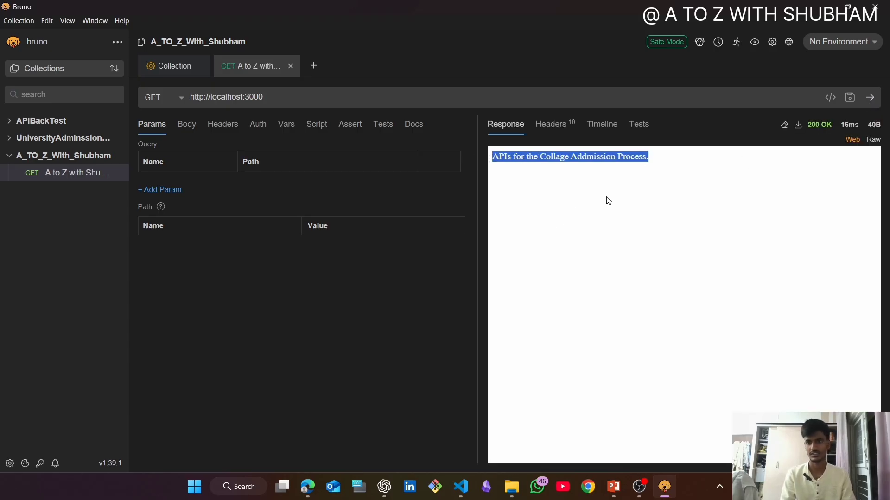
pyautogui.click(639, 486)
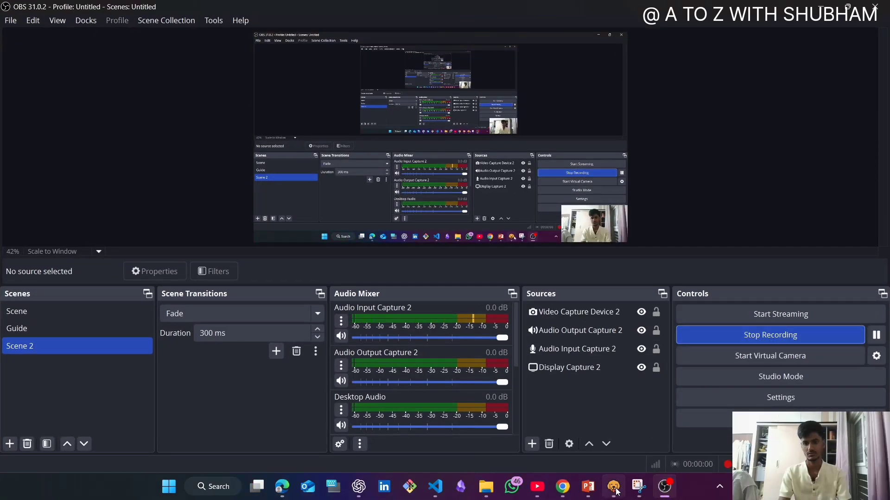
pyautogui.click(612, 490)
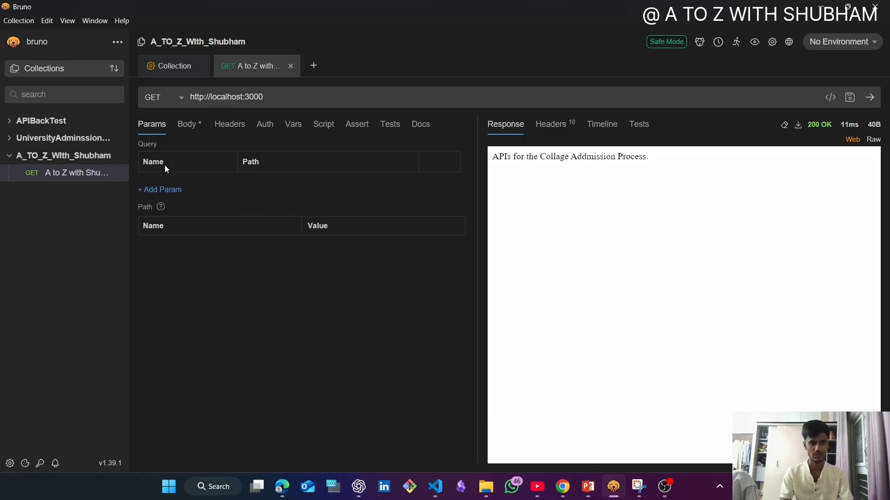
# - Add a query parameter called name with the channel owner's first name as its value, and highlight it in the request URL
pyautogui.click(154, 191)
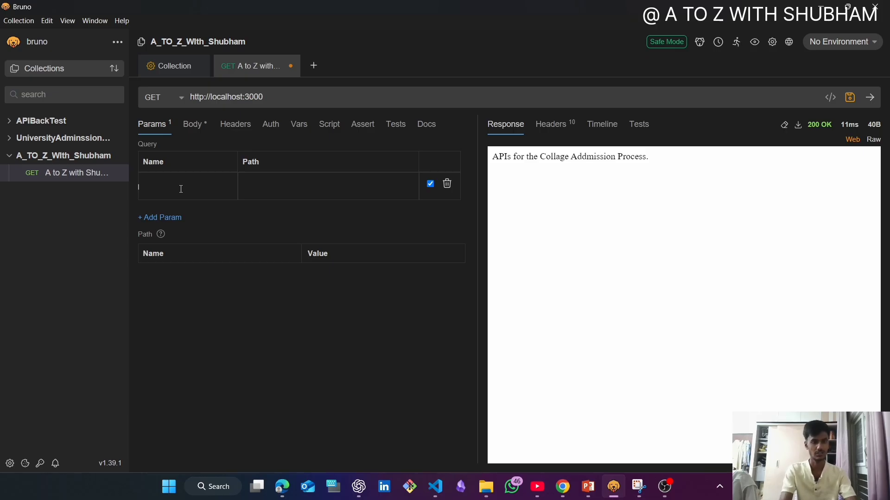
pyautogui.write('name')
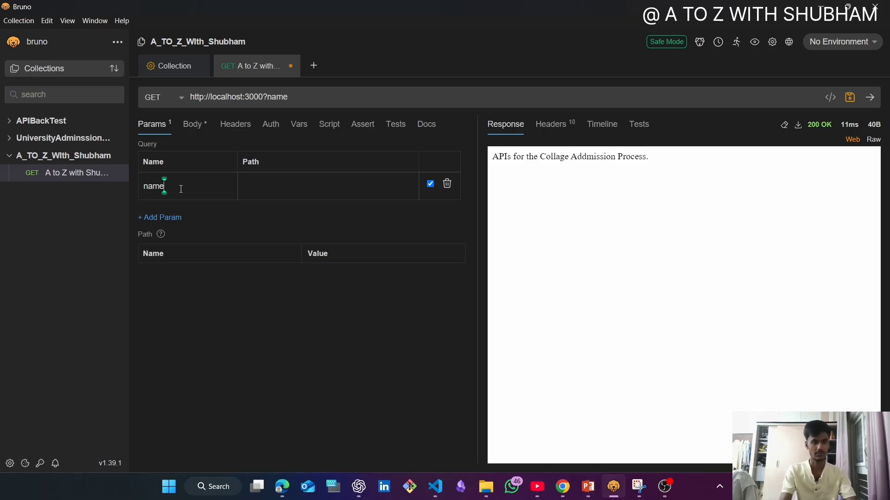
pyautogui.press('Tab')
pyautogui.write('shubham')
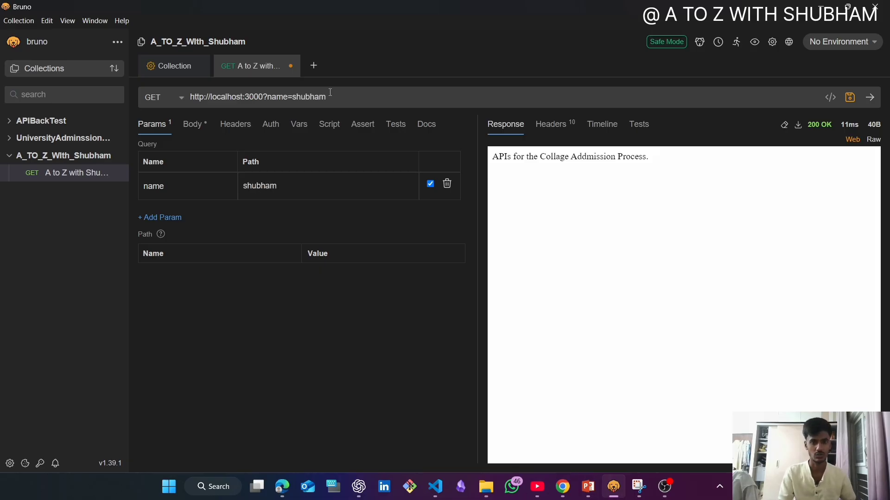
pyautogui.moveTo(326, 96); pyautogui.dragTo(268, 98)
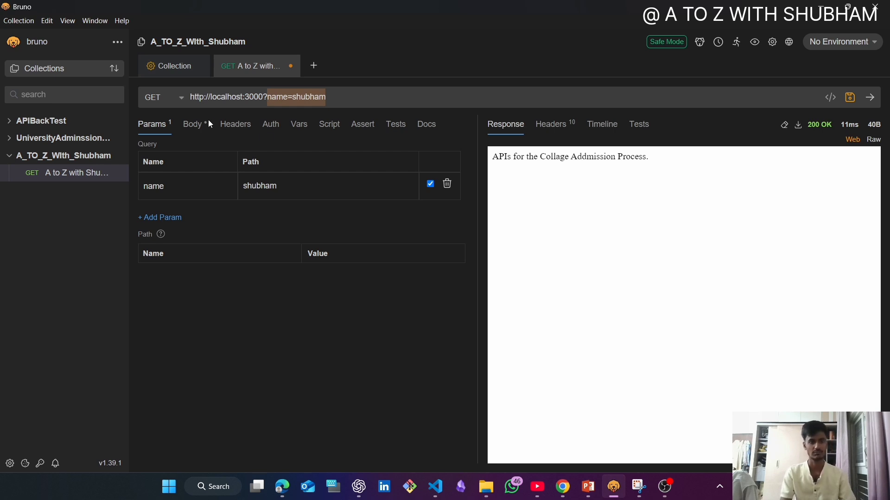
# - Give the request a JSON body containing a "name" key with the channel owner's first name as its value
pyautogui.click(192, 127)
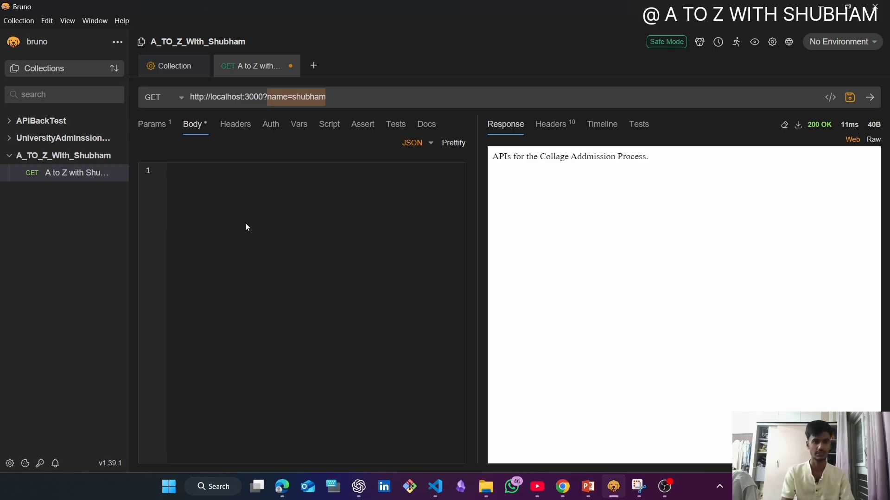
pyautogui.click(421, 143)
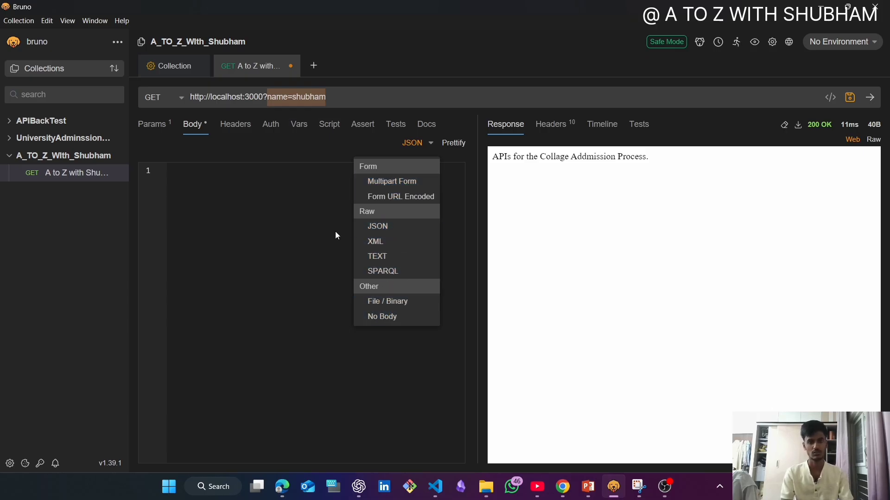
pyautogui.click(397, 228)
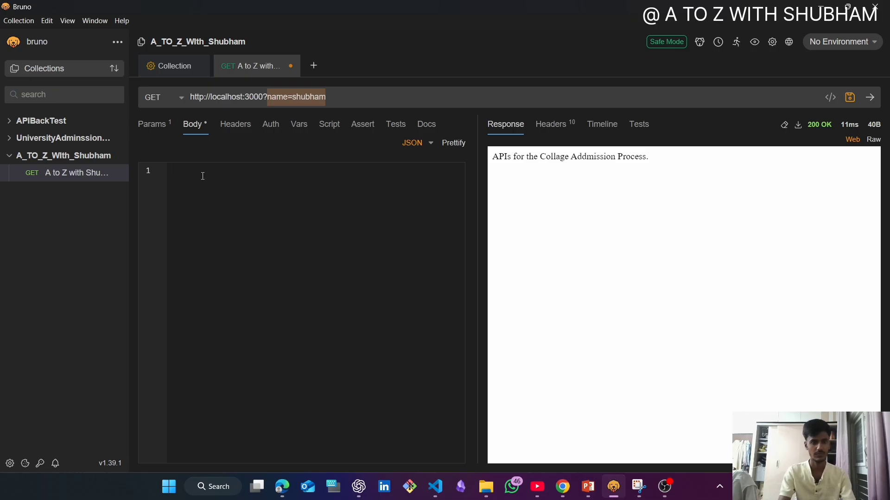
pyautogui.write('{')
pyautogui.press('Return')
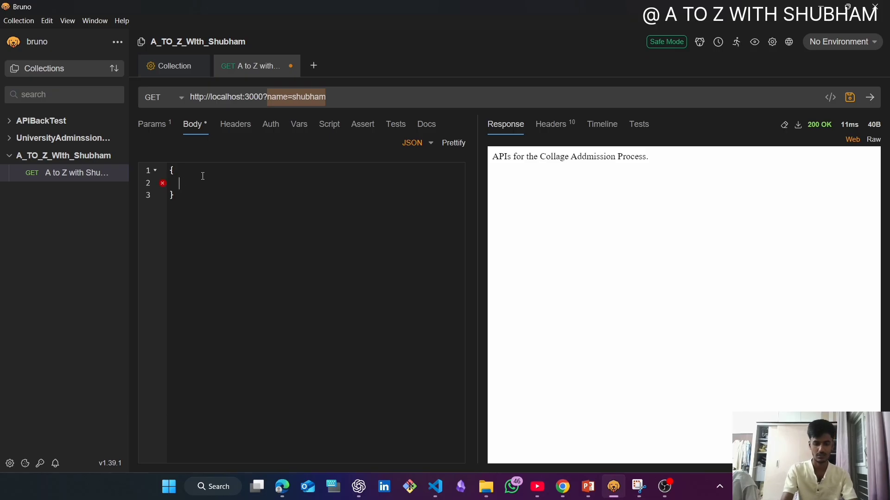
pyautogui.write('"name"')
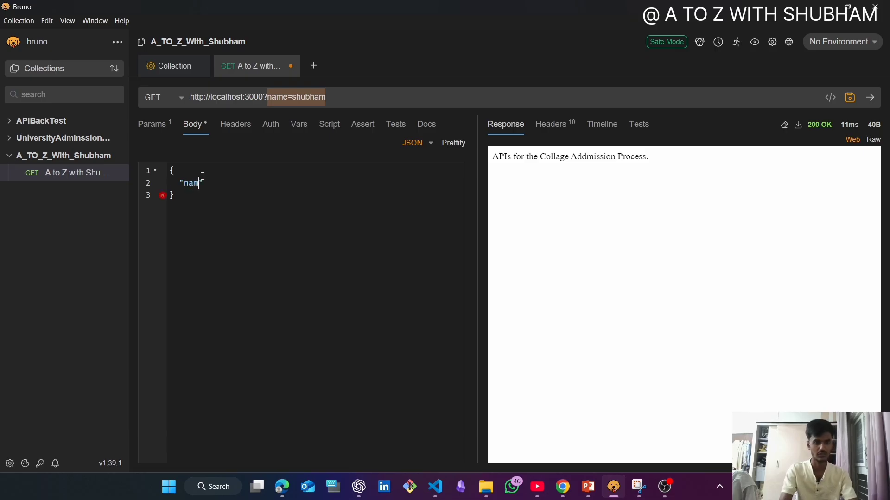
pyautogui.write(' : ')
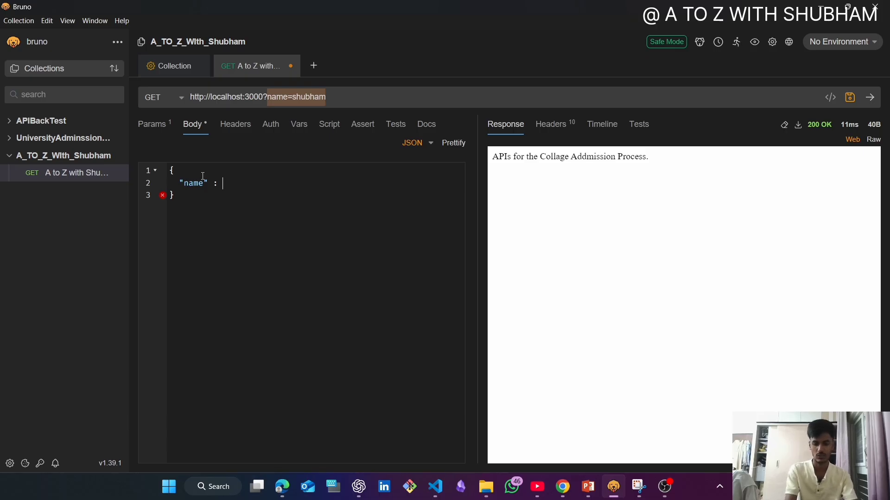
pyautogui.write('"shubha')
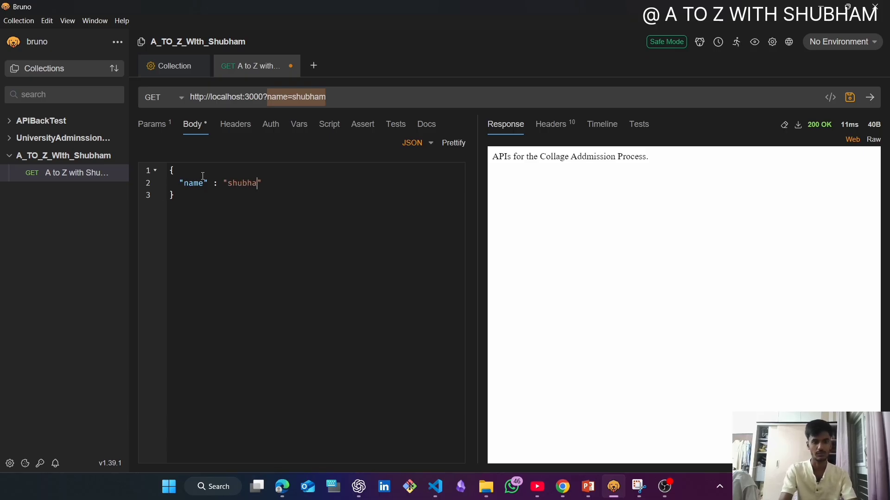
pyautogui.write('m')
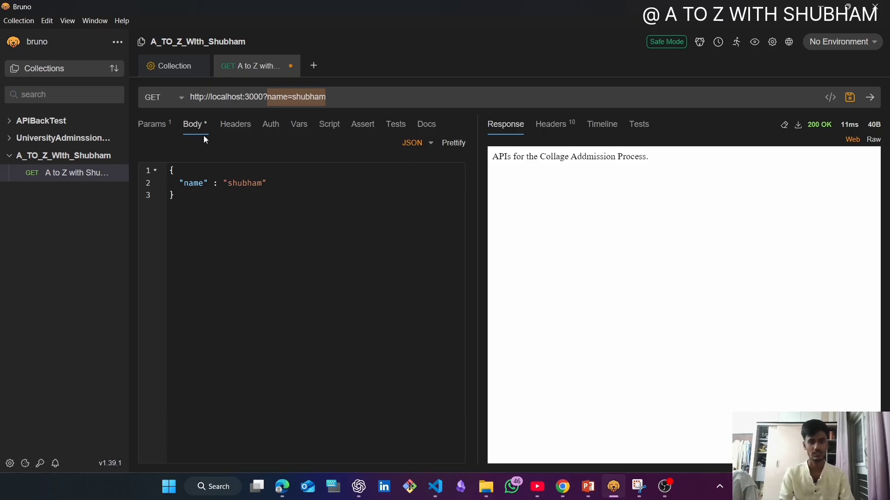
# - Show the response headers and add a content-type request header with the value application/json
pyautogui.click(238, 130)
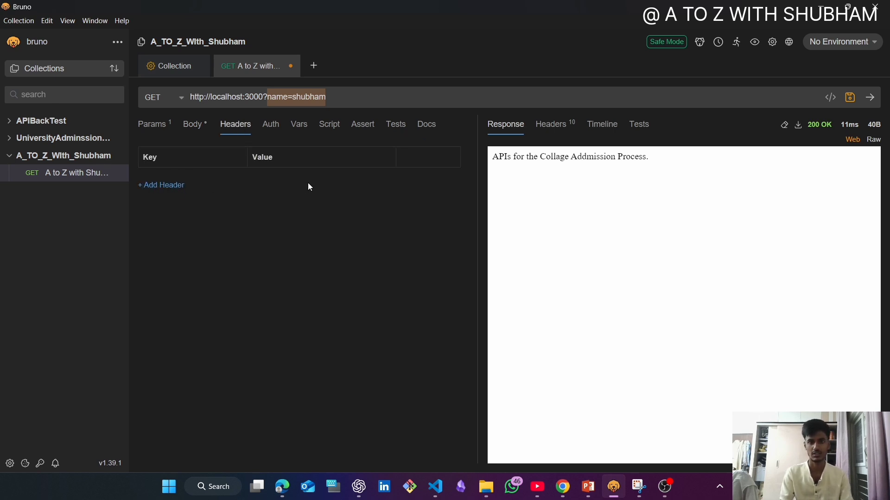
pyautogui.click(552, 129)
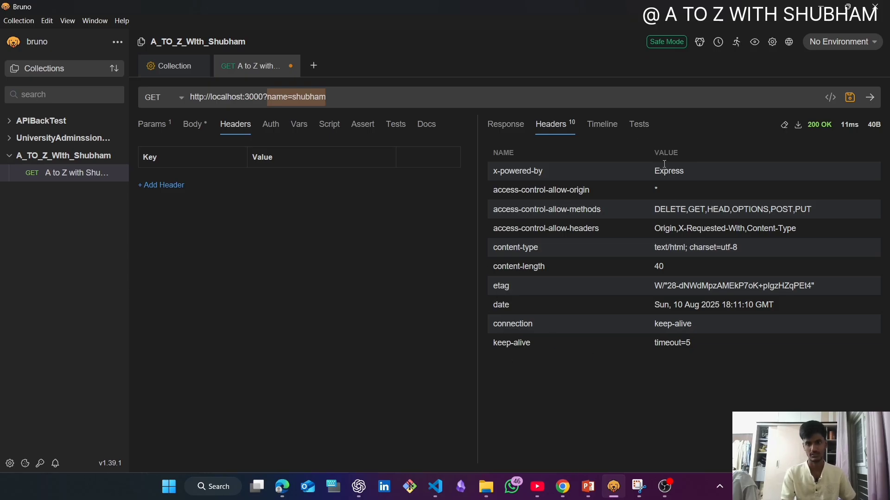
pyautogui.click(153, 184)
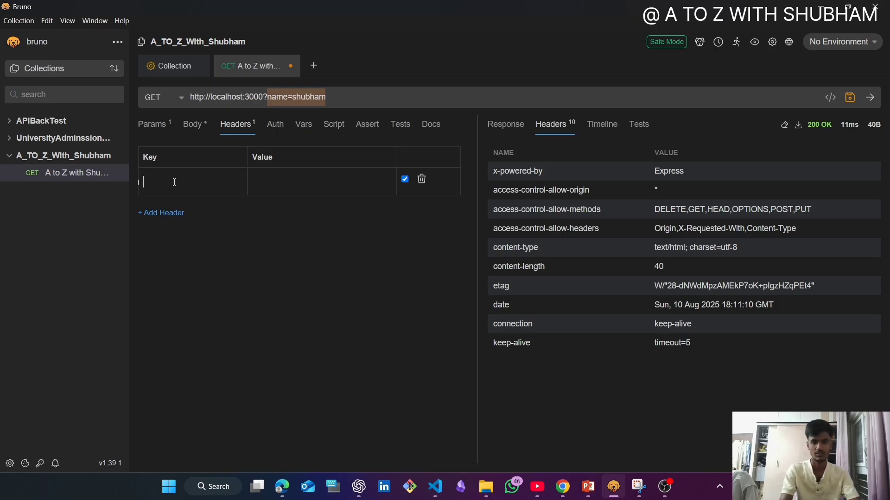
pyautogui.write('conte')
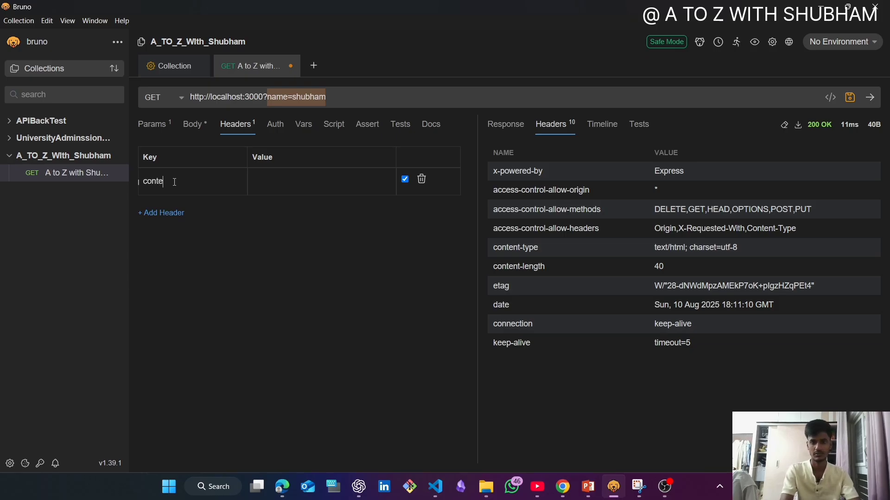
pyautogui.write('nt-type')
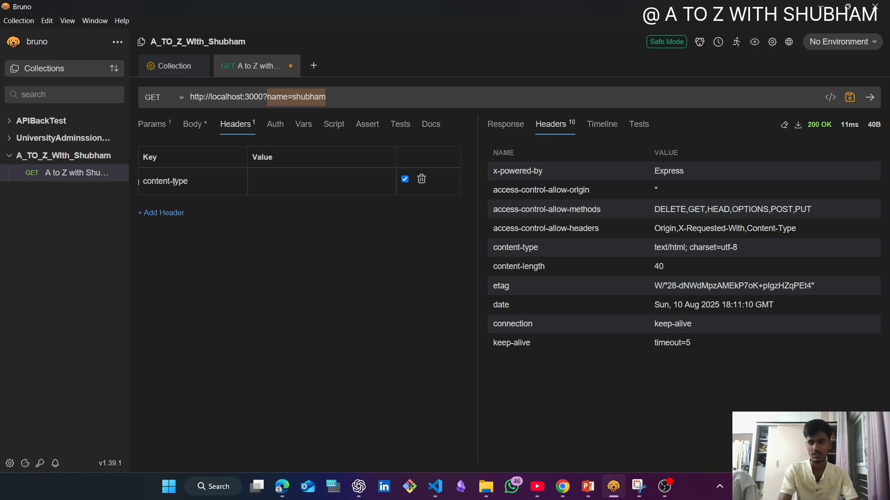
pyautogui.write('app')
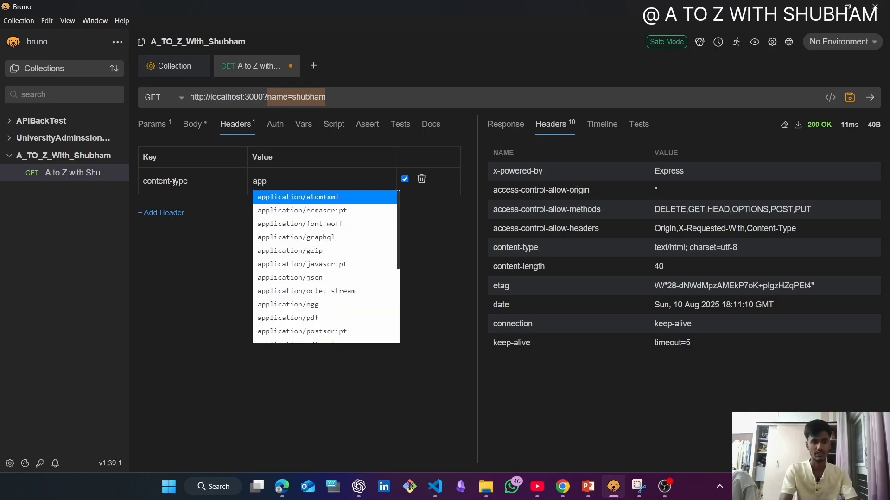
pyautogui.press('Down')
pyautogui.press('Down')
pyautogui.press('Down')
pyautogui.press('Down')
pyautogui.press('Down')
pyautogui.press('Down')
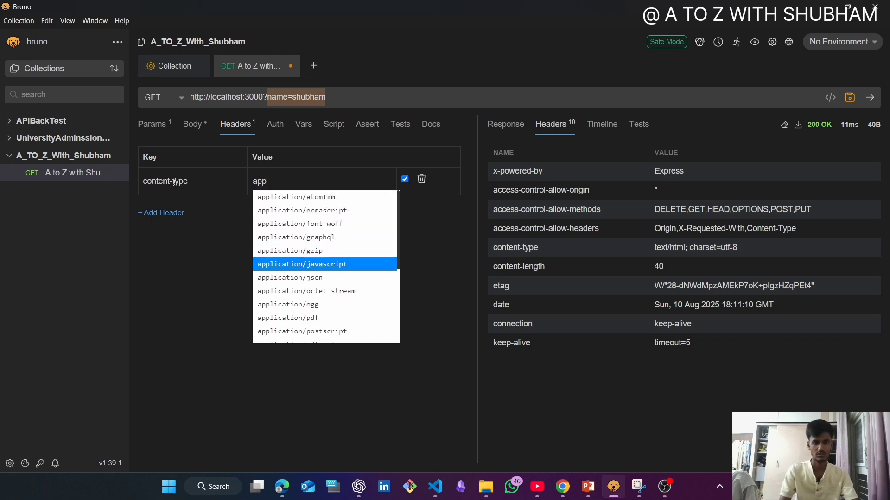
pyautogui.press('Return')
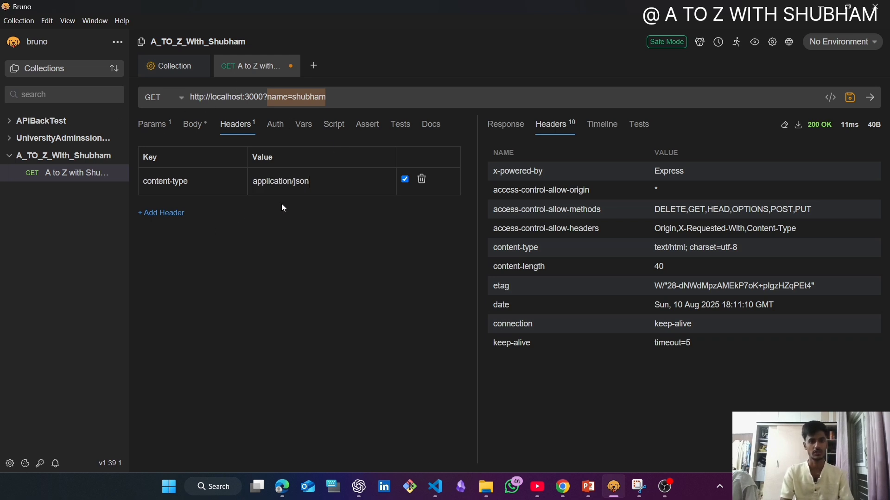
# - Set the request's authentication to Bearer Token, enter a sample token and reveal it
pyautogui.click(277, 125)
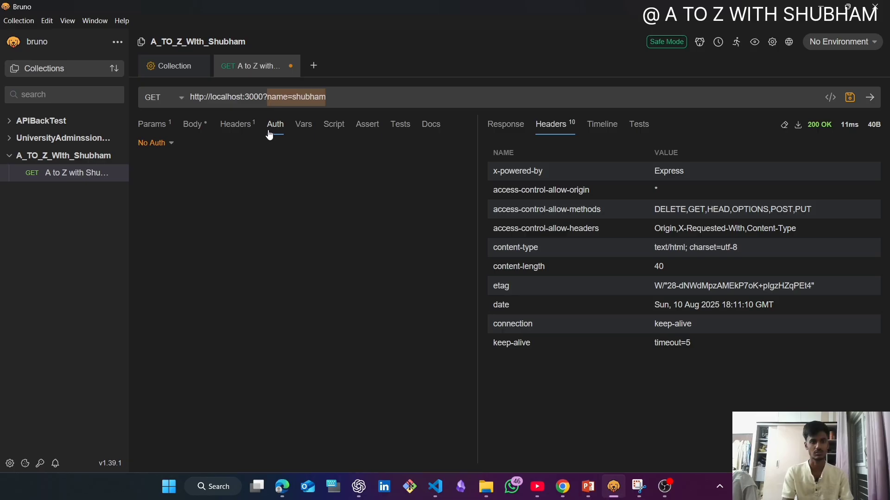
pyautogui.click(165, 143)
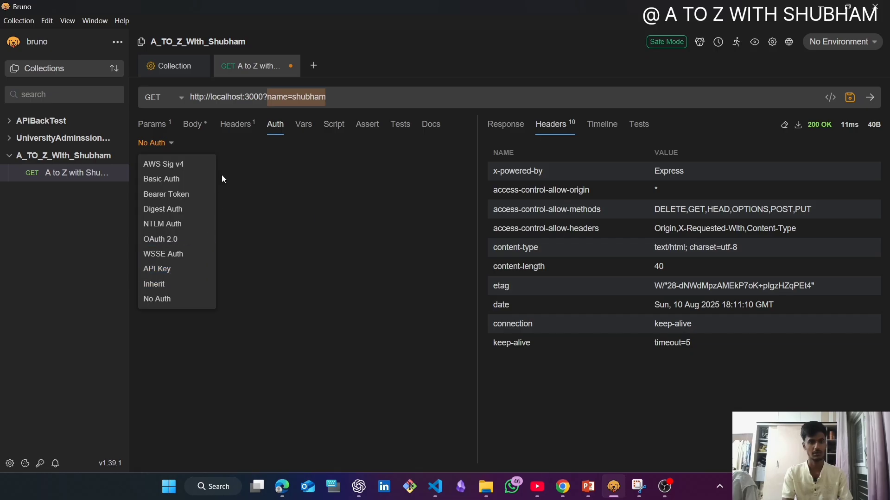
pyautogui.click(178, 194)
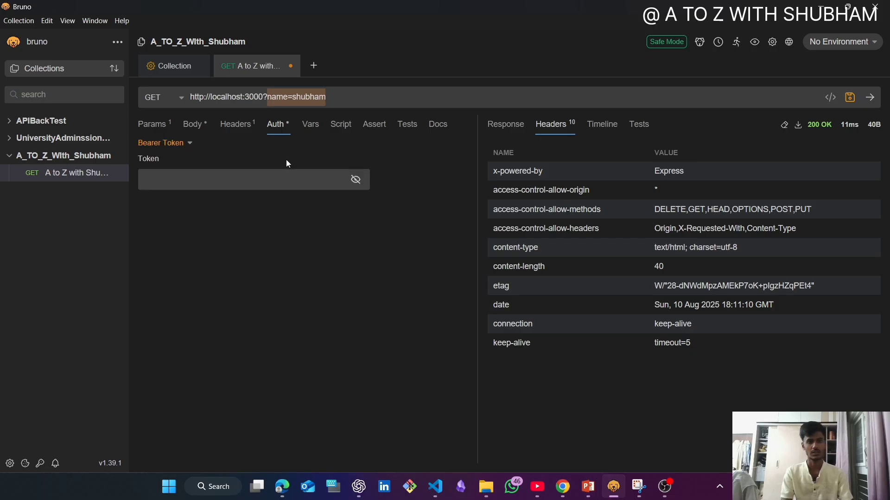
pyautogui.click(169, 145)
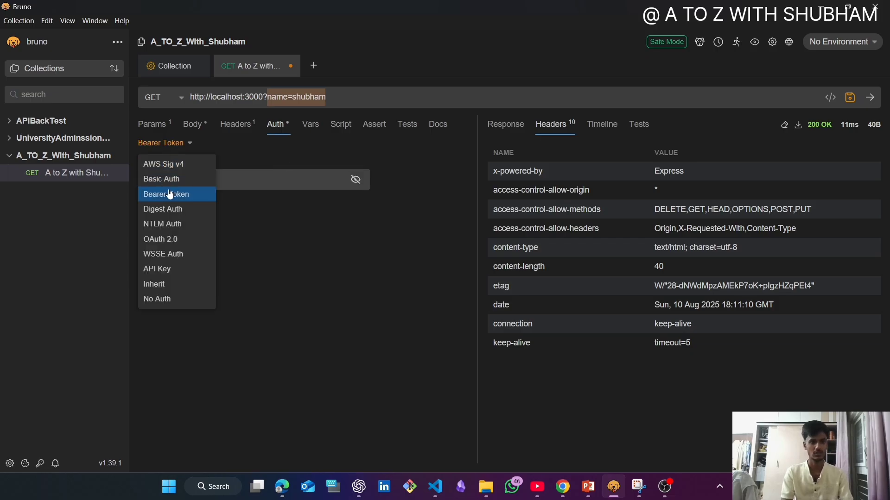
pyautogui.click(179, 193)
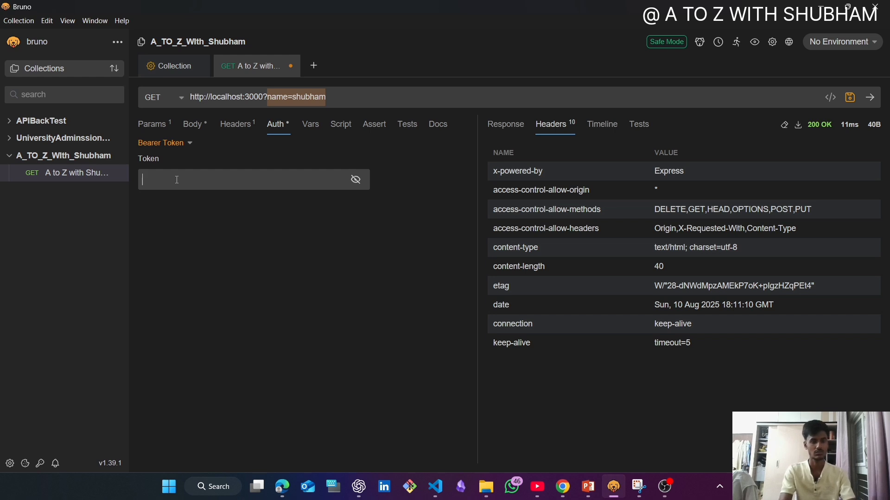
pyautogui.write('****************')
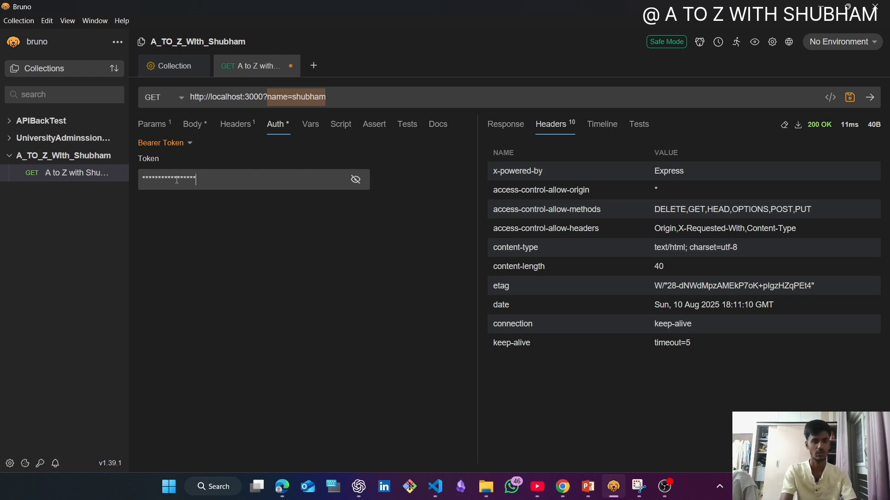
pyautogui.write('*****')
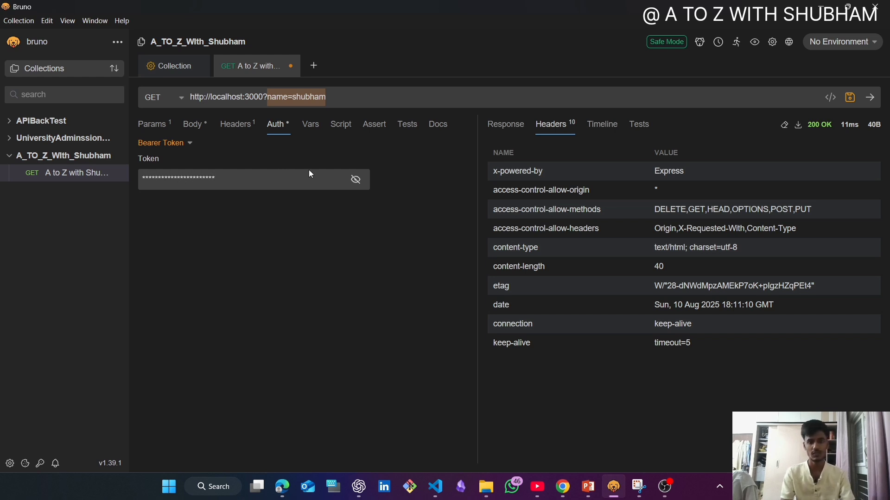
pyautogui.click(356, 179)
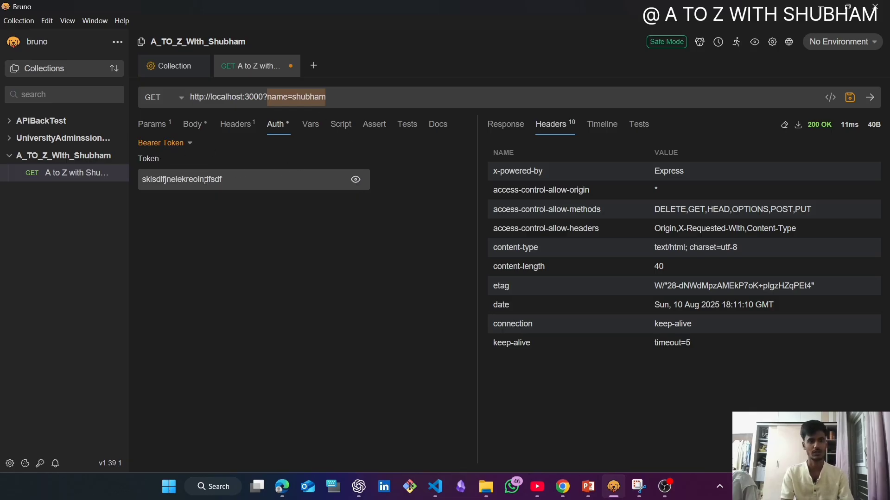
# - Look at the request's variables and open its empty pre-request script for editing
pyautogui.click(311, 124)
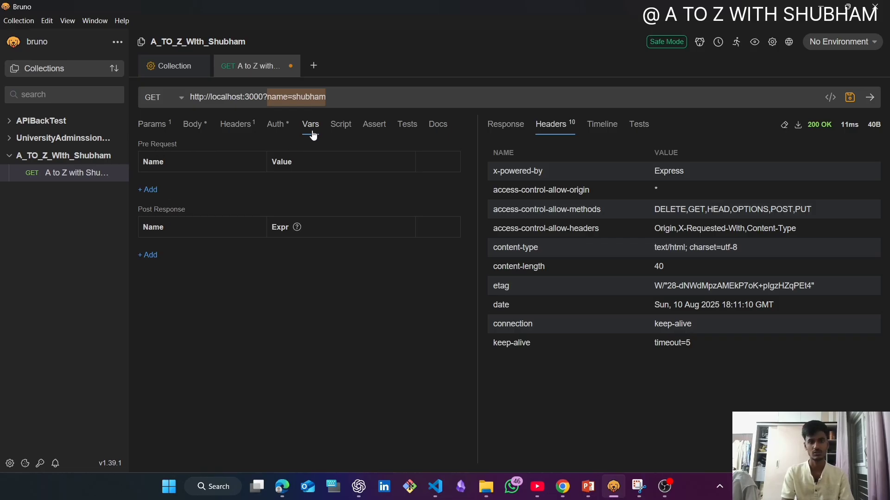
pyautogui.click(342, 129)
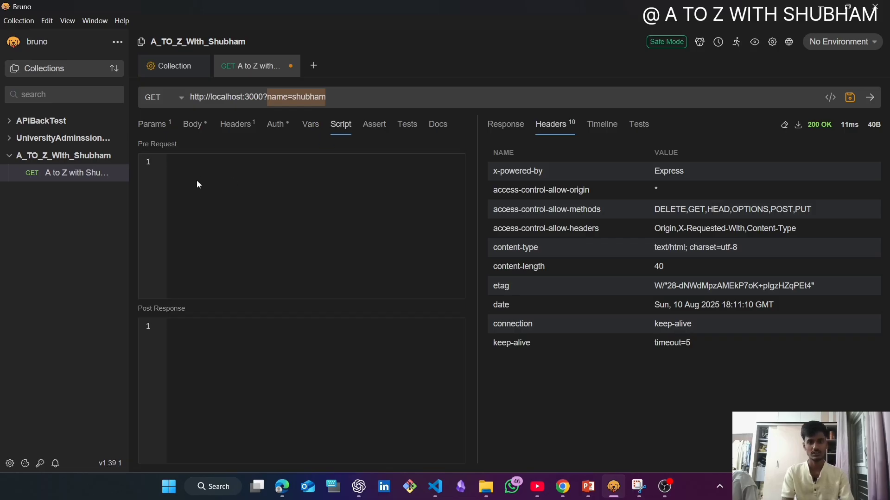
pyautogui.click(191, 168)
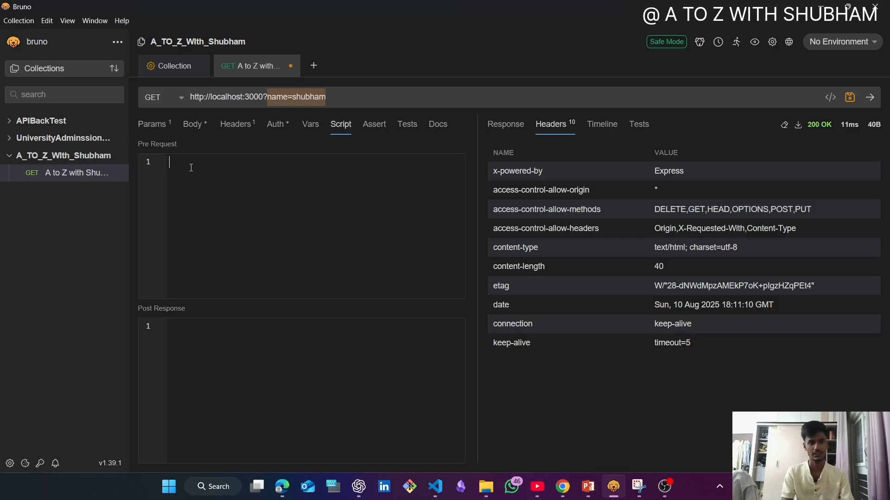
pyautogui.write('inet')
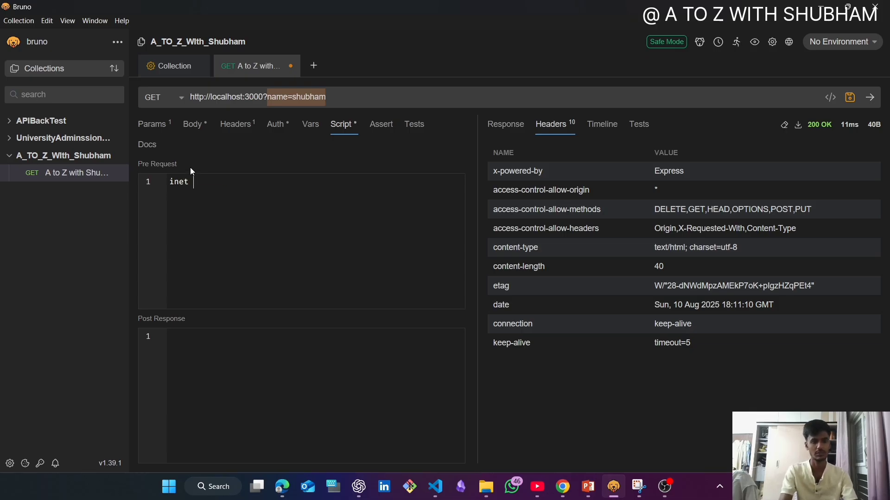
pyautogui.press('BackSpace')
pyautogui.press('BackSpace')
pyautogui.press('BackSpace')
pyautogui.write('t ')
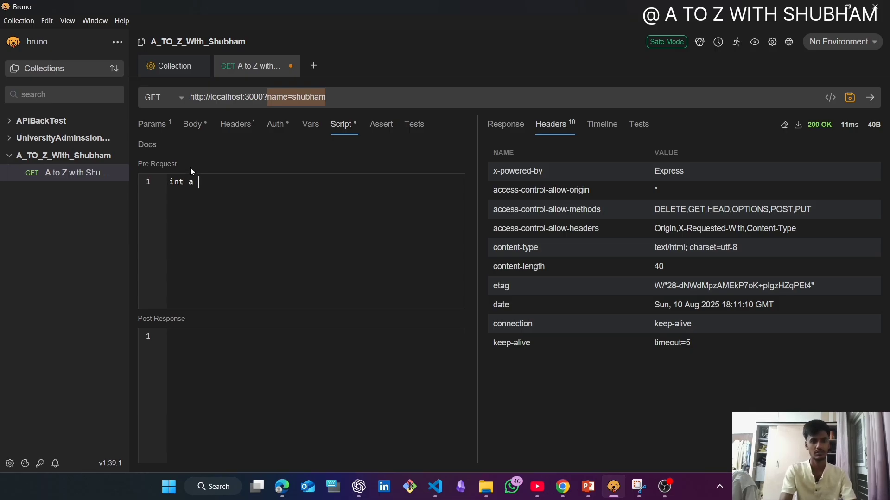
pyautogui.write('a =')
pyautogui.press('BackSpace')
pyautogui.press('BackSpace')
pyautogui.press('BackSpace')
pyautogui.press('BackSpace')
pyautogui.press('BackSpace')
pyautogui.press('BackSpace')
pyautogui.press('BackSpace')
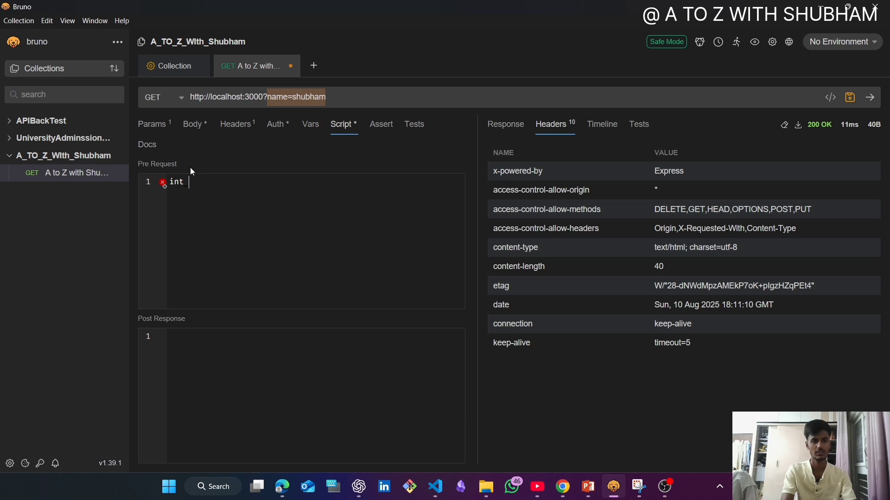
# - Write the line "let a = 20" in the request's pre-request script, followed by a new line
pyautogui.write('let ')
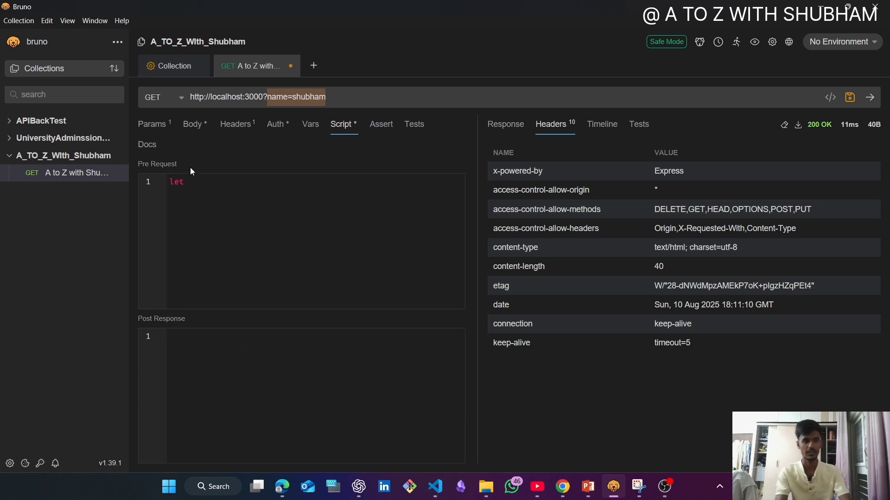
pyautogui.write('a ')
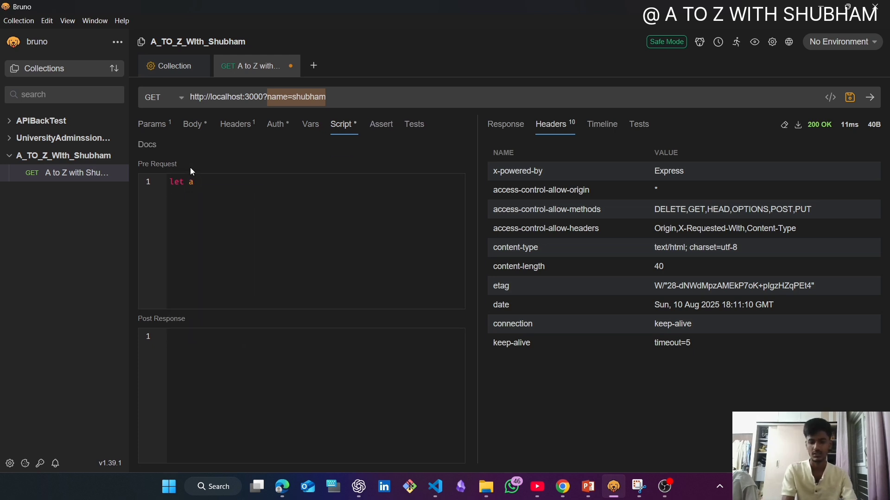
pyautogui.write('= 20')
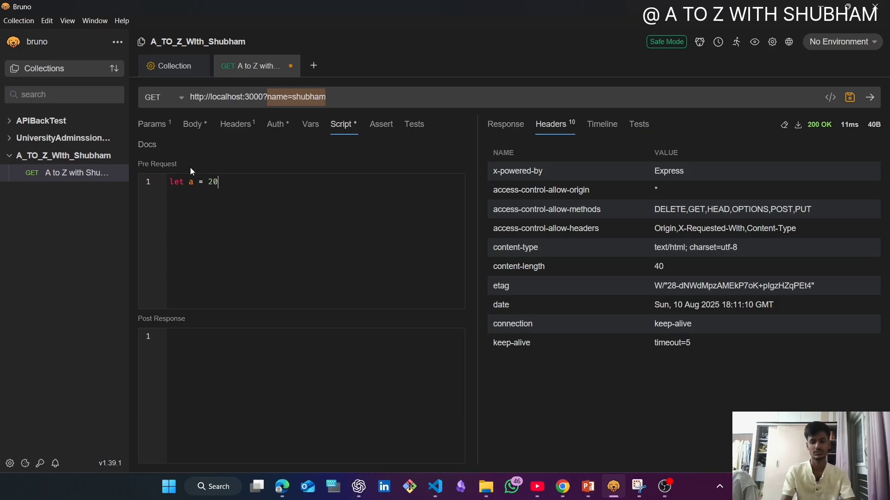
pyautogui.press('Return')
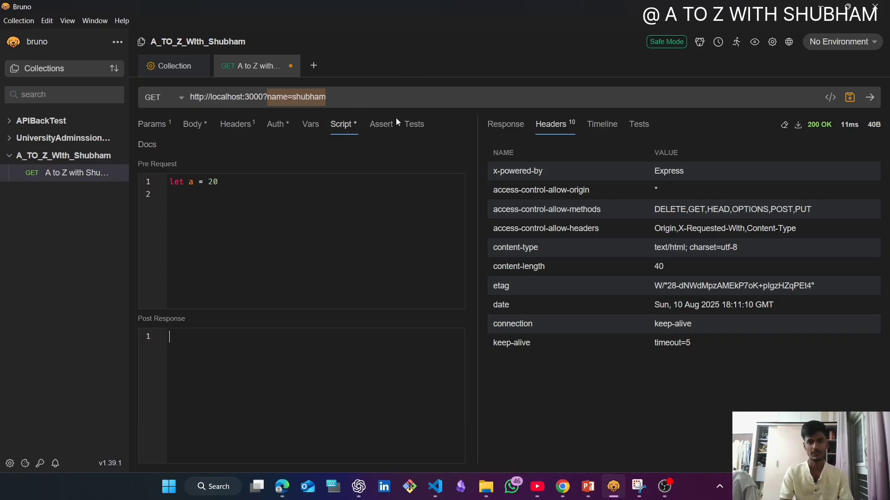
# - Add an assertion that "name" equals the channel owner's first name in lowercase, and save the request
pyautogui.click(386, 135)
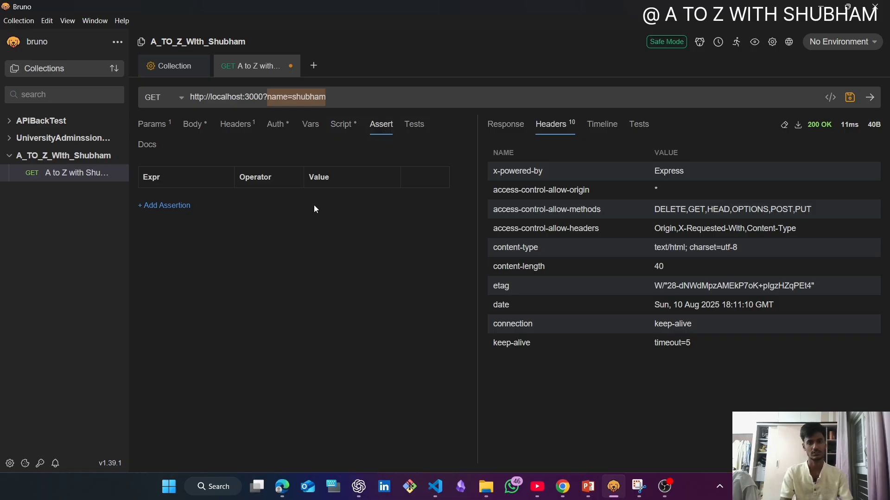
pyautogui.click(162, 205)
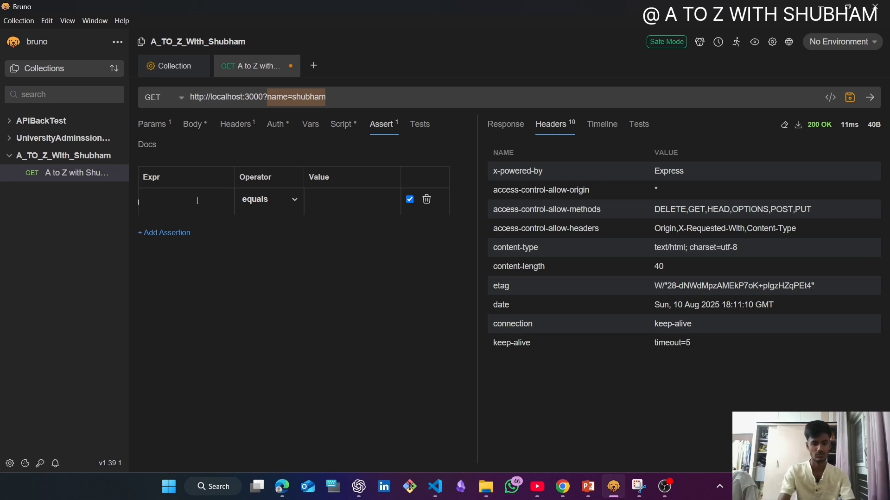
pyautogui.write('name')
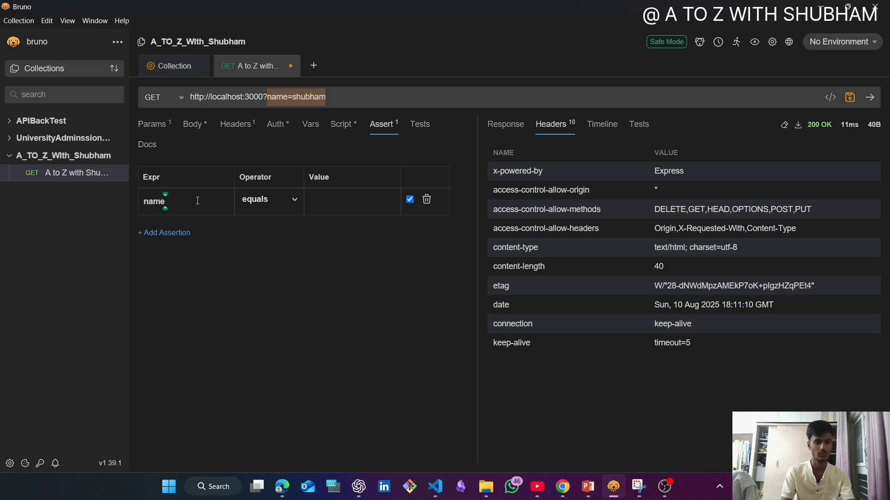
pyautogui.press('Tab')
pyautogui.press('Tab')
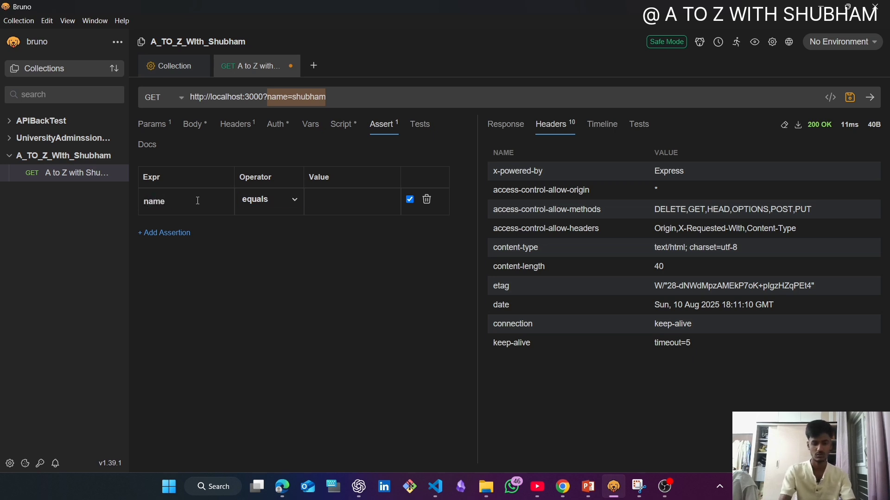
pyautogui.write('shubham')
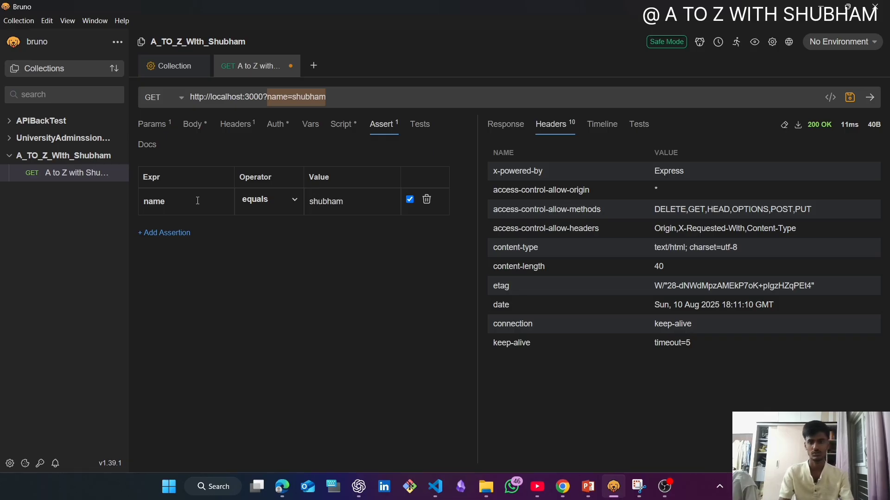
pyautogui.hotkey('ctrl', 's')
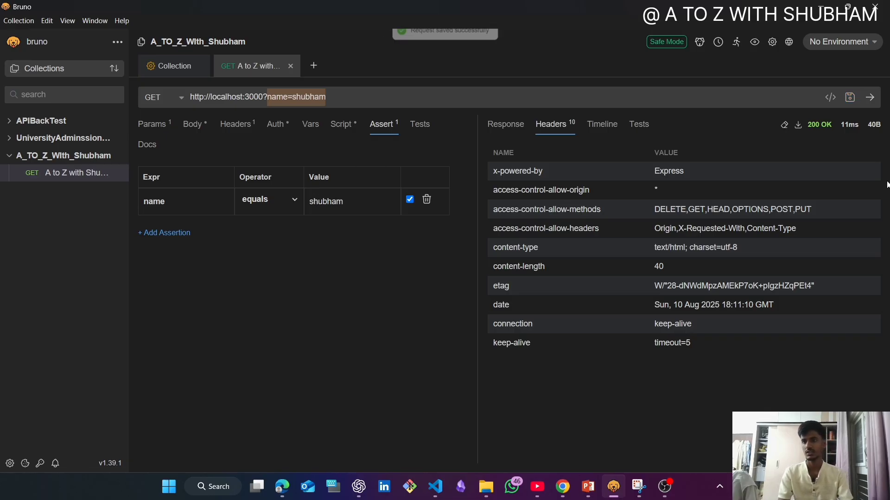
# - Send the GET request and highlight the assertion's entry in the test results
pyautogui.click(876, 102)
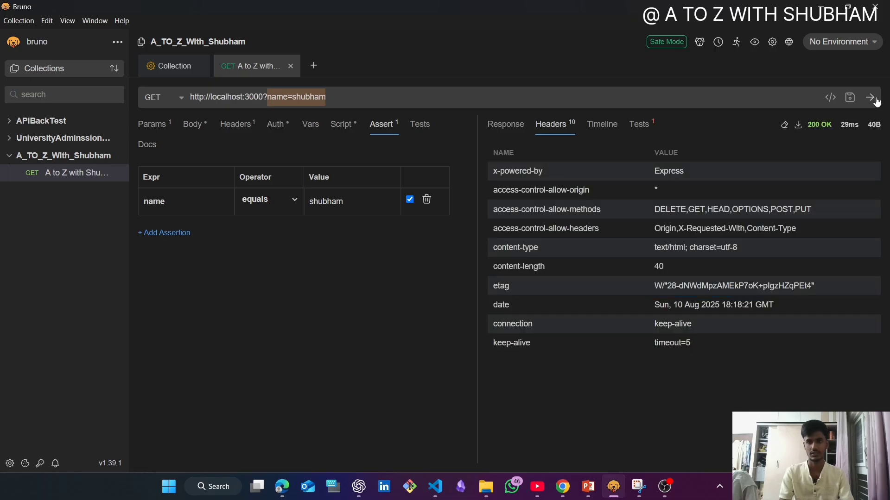
pyautogui.click(640, 133)
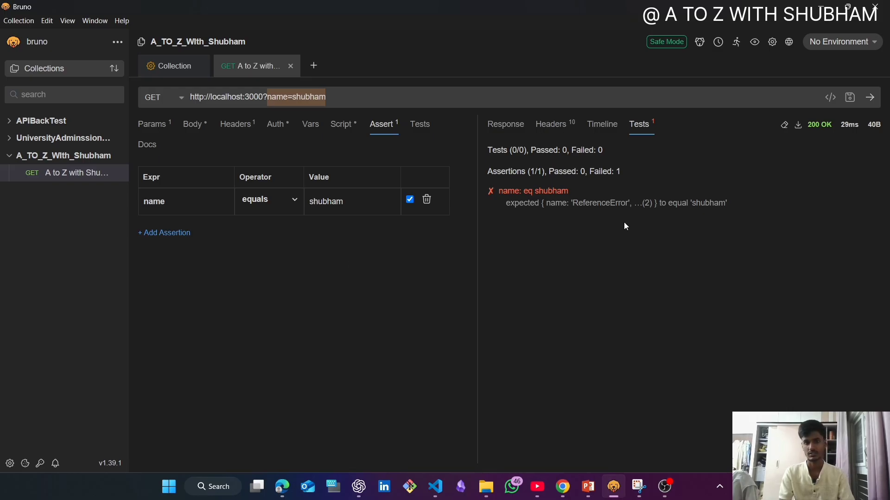
pyautogui.moveTo(488, 190); pyautogui.dragTo(579, 195)
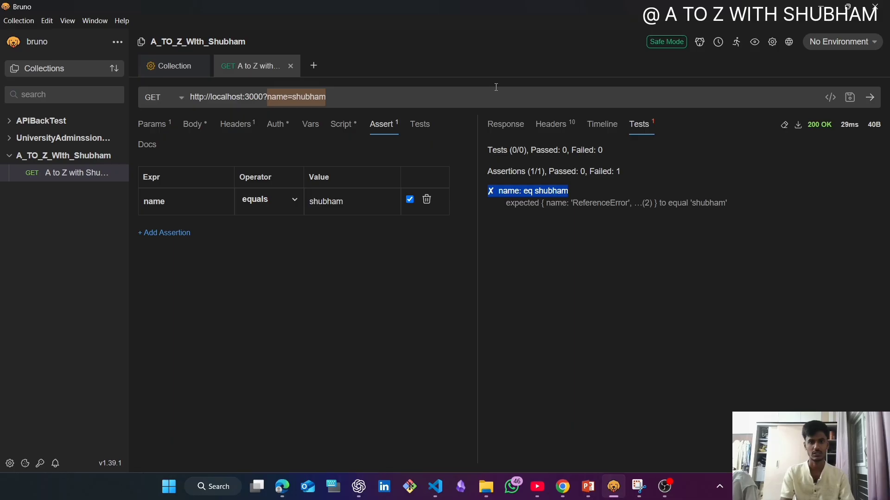
# - Look over the request's empty test script, the response body, headers, timeline and test results, and return to the request's assertions
pyautogui.click(420, 125)
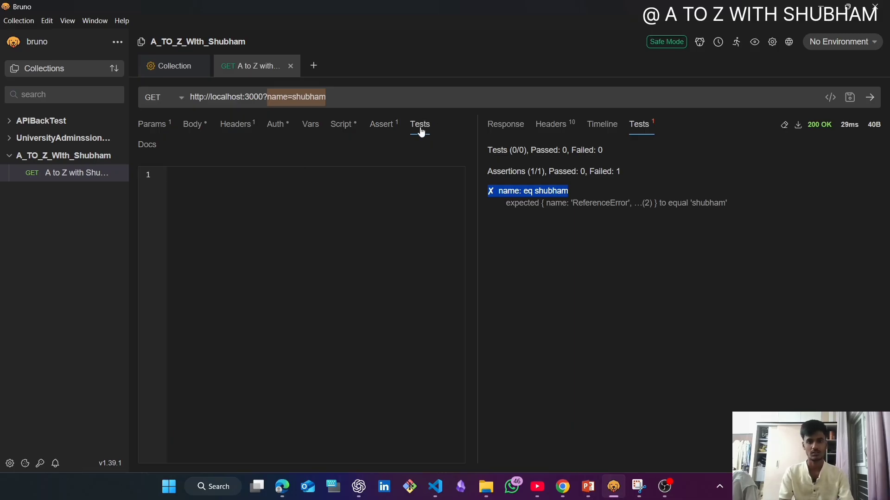
pyautogui.click(195, 183)
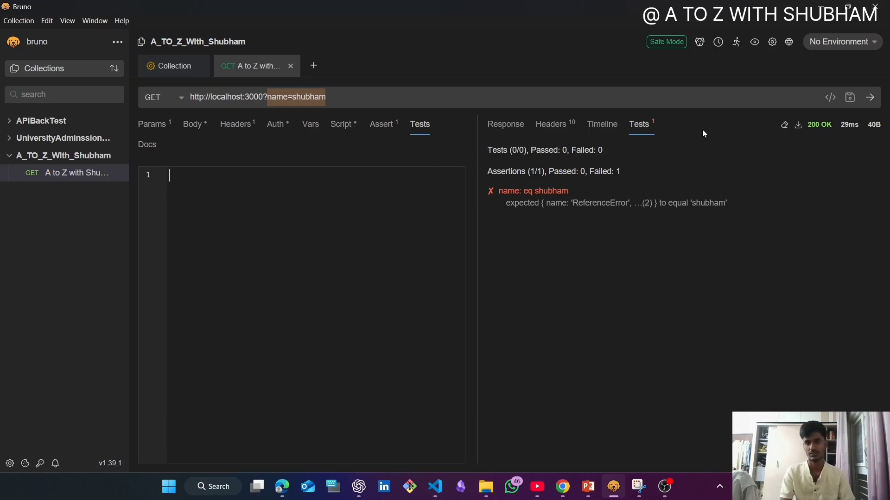
pyautogui.click(506, 129)
pyautogui.moveTo(677, 162); pyautogui.dragTo(484, 175)
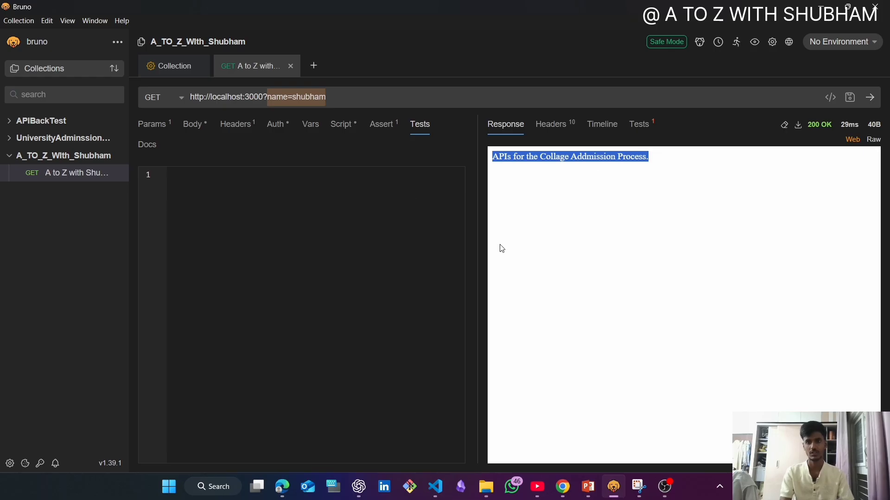
pyautogui.click(548, 121)
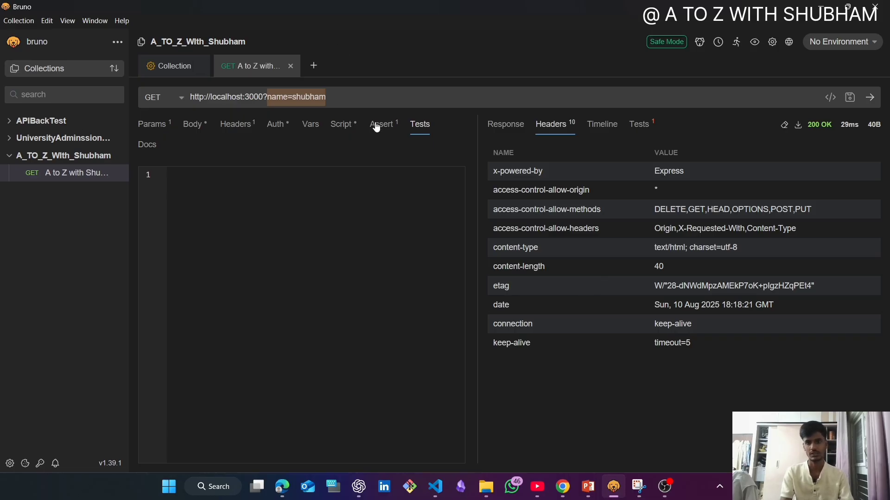
pyautogui.click(613, 127)
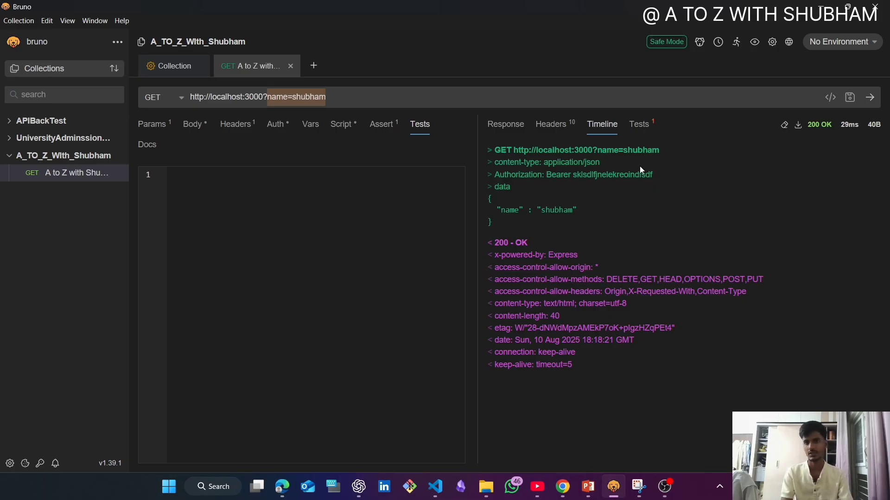
pyautogui.click(635, 124)
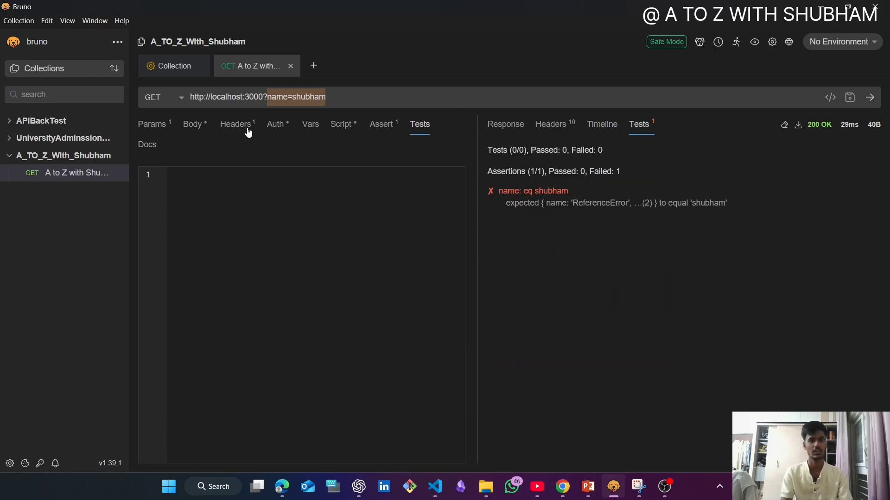
pyautogui.click(383, 128)
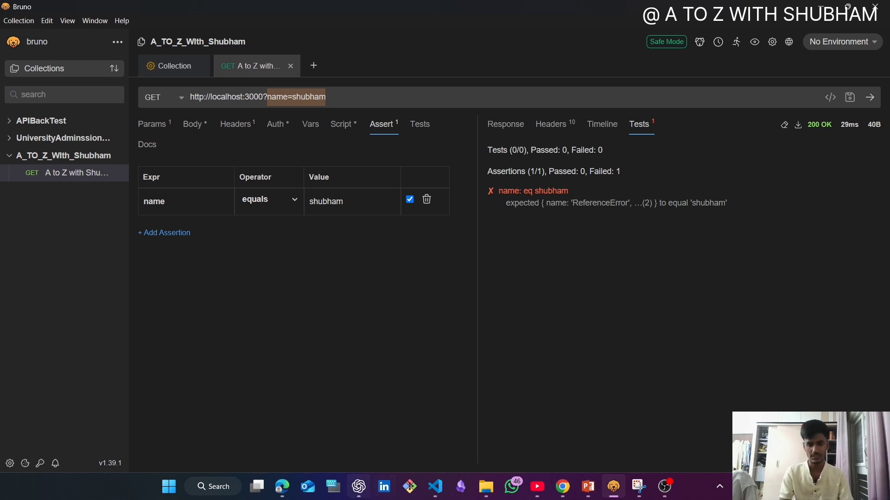
# - Switch to Chrome and search Google for "what are the status codes in api"
pyautogui.click(571, 489)
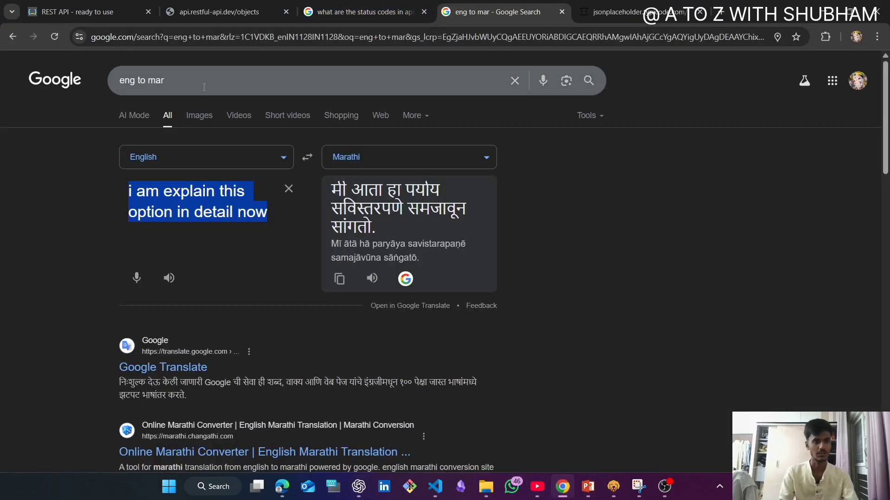
pyautogui.moveTo(203, 87); pyautogui.dragTo(70, 91)
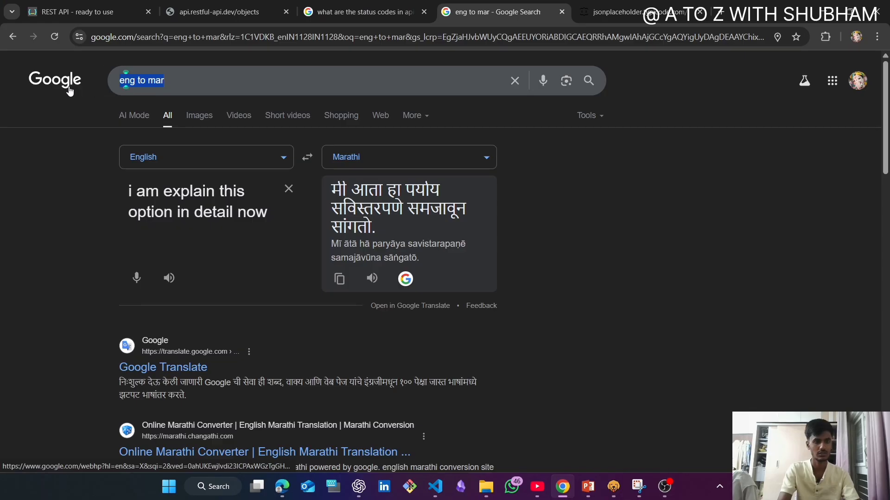
pyautogui.write('what i')
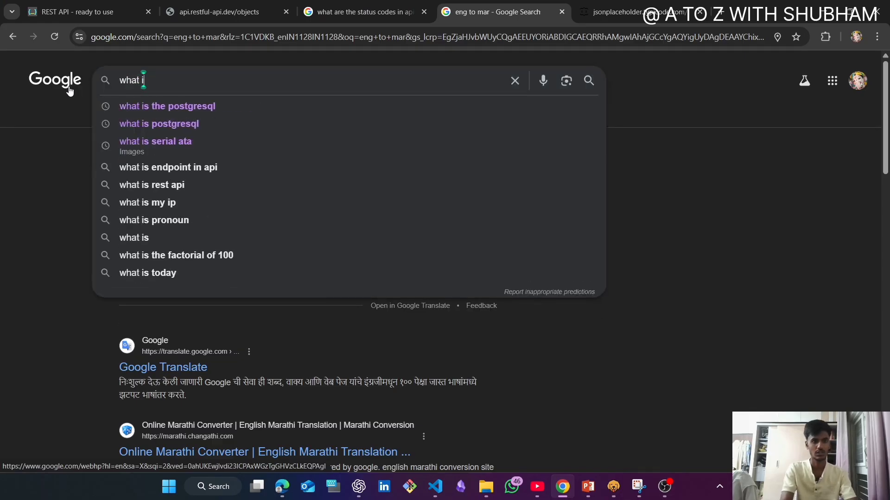
pyautogui.press('BackSpace')
pyautogui.write('are the s')
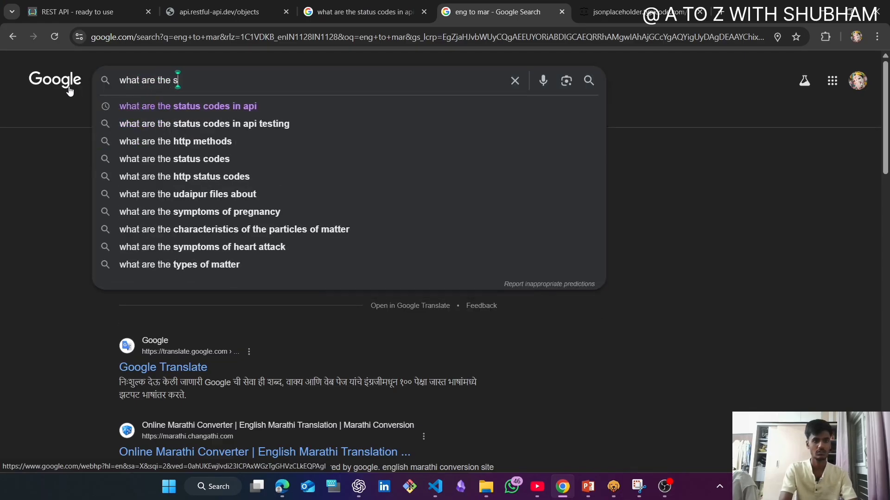
pyautogui.write('ta')
pyautogui.press('Down')
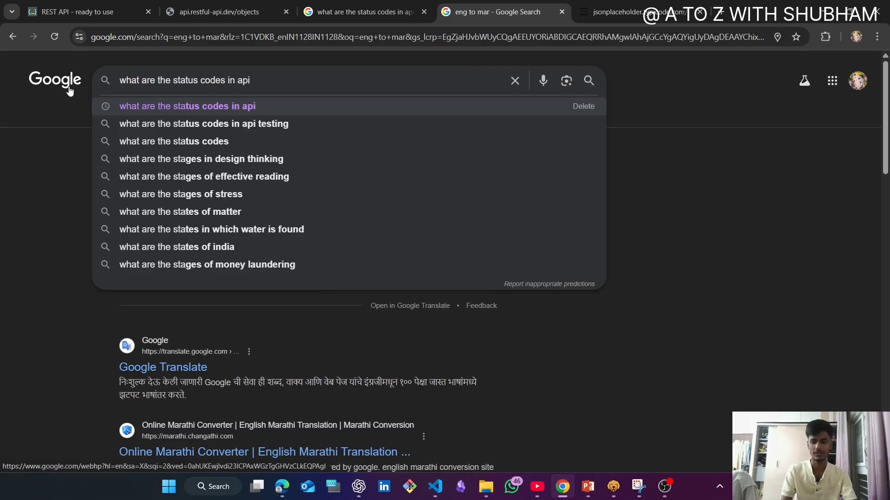
pyautogui.press('Return')
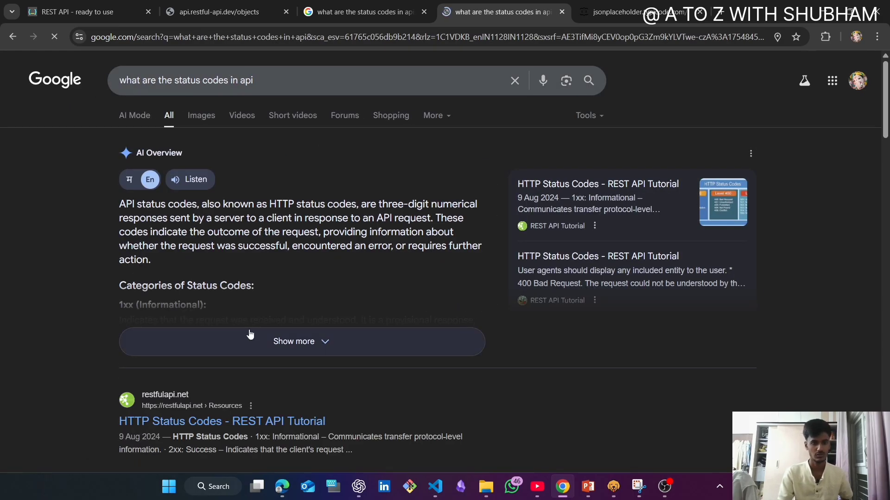
# - Expand the AI Overview and read through the API status code categories from 1xx to 5xx
pyautogui.click(250, 334)
pyautogui.scroll(-3, 271, 281)
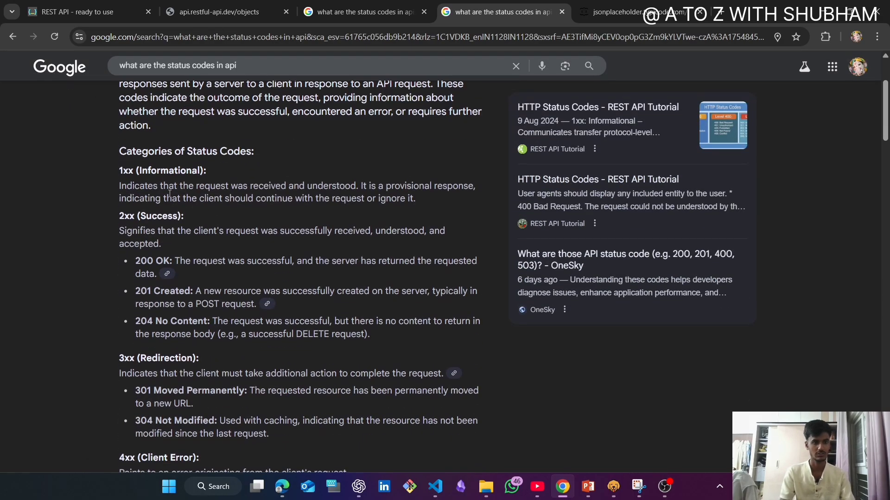
pyautogui.scroll(-1, 169, 193)
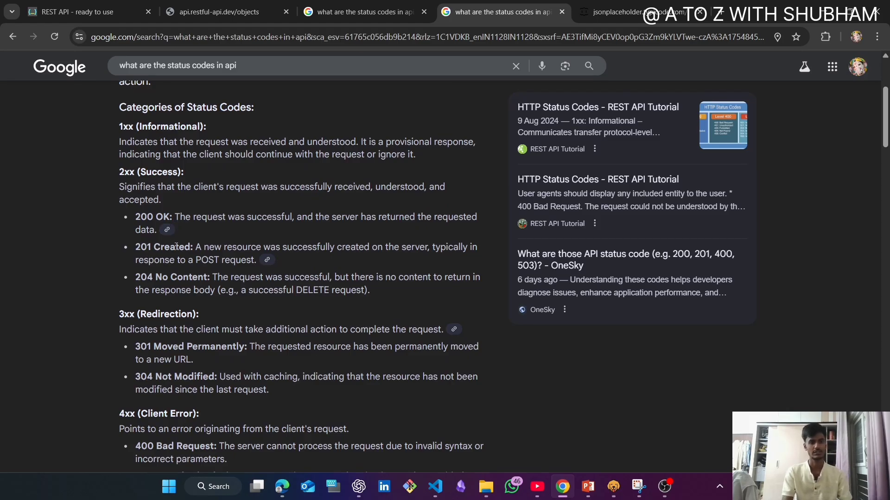
pyautogui.scroll(-1, 176, 247)
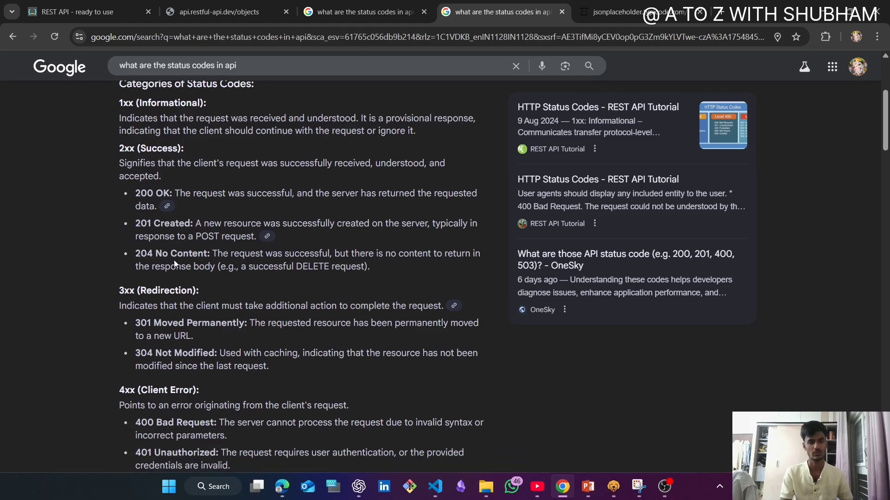
pyautogui.scroll(-3, 174, 260)
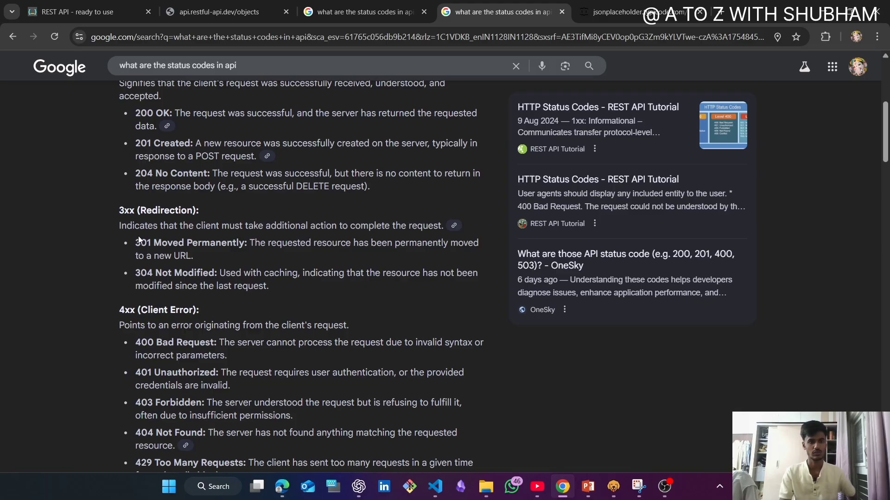
pyautogui.scroll(-1, 175, 252)
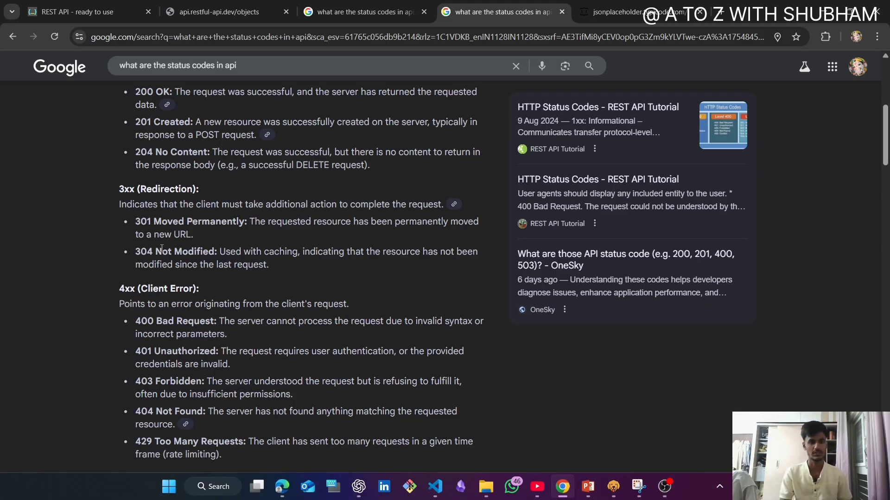
pyautogui.scroll(-4, 198, 302)
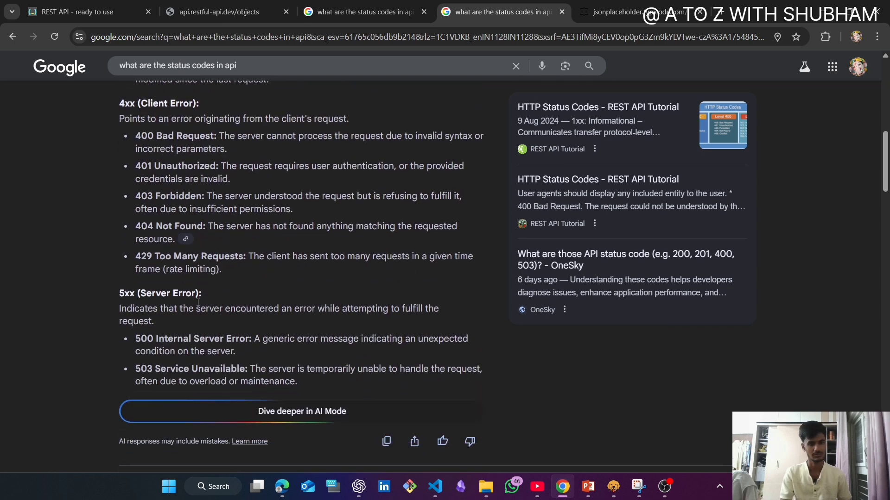
pyautogui.scroll(-1, 197, 302)
pyautogui.scroll(6, 307, 118)
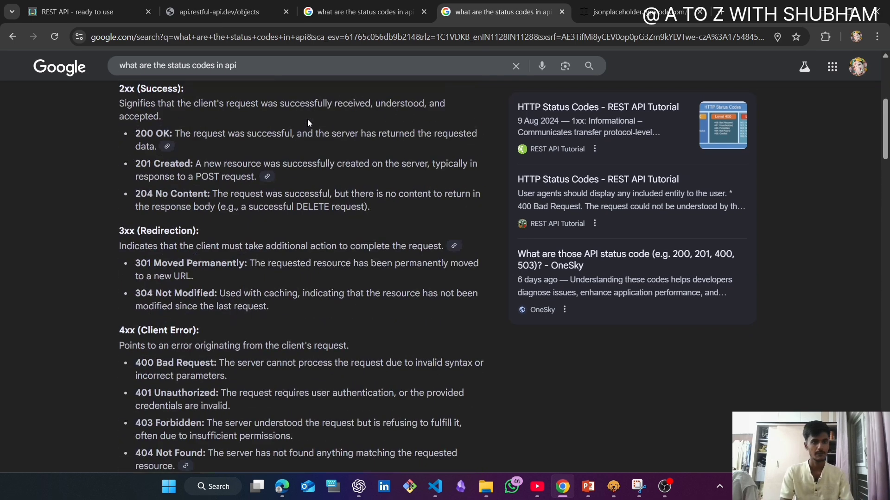
pyautogui.scroll(1, 307, 119)
pyautogui.scroll(-2, 206, 263)
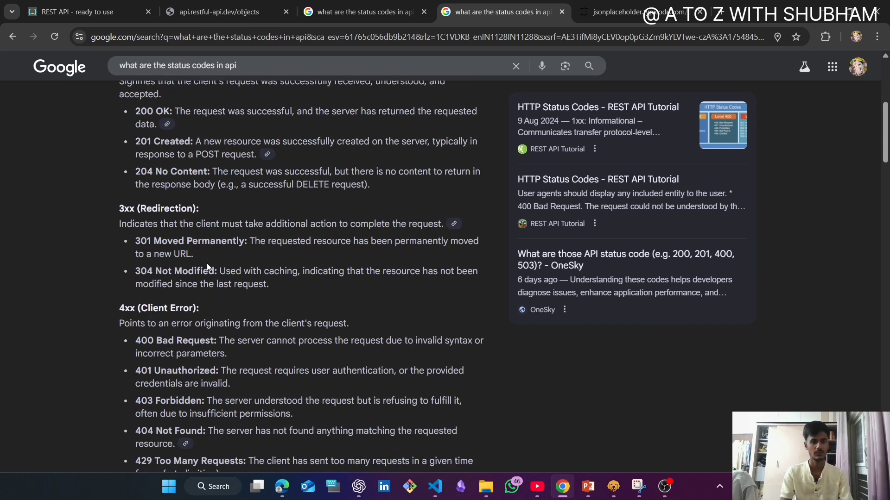
pyautogui.scroll(-1, 207, 263)
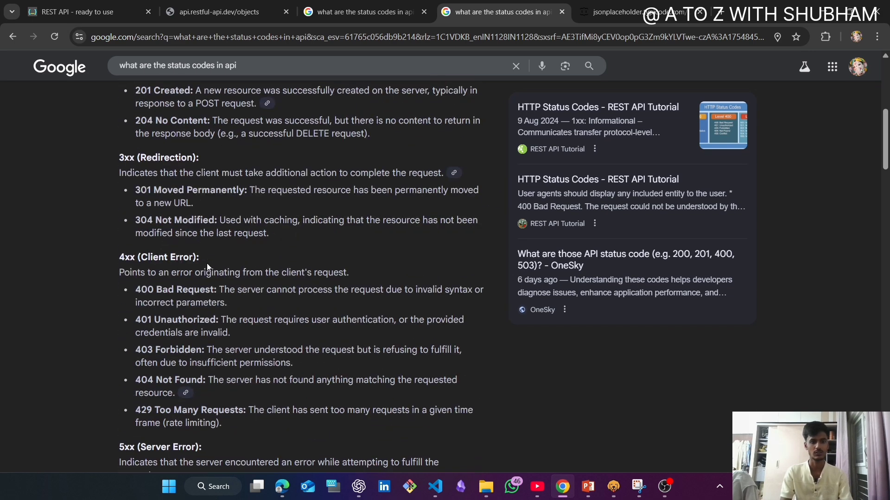
# - Switch back to Bruno and highlight the response time shown next to the request's status code
pyautogui.click(828, 7)
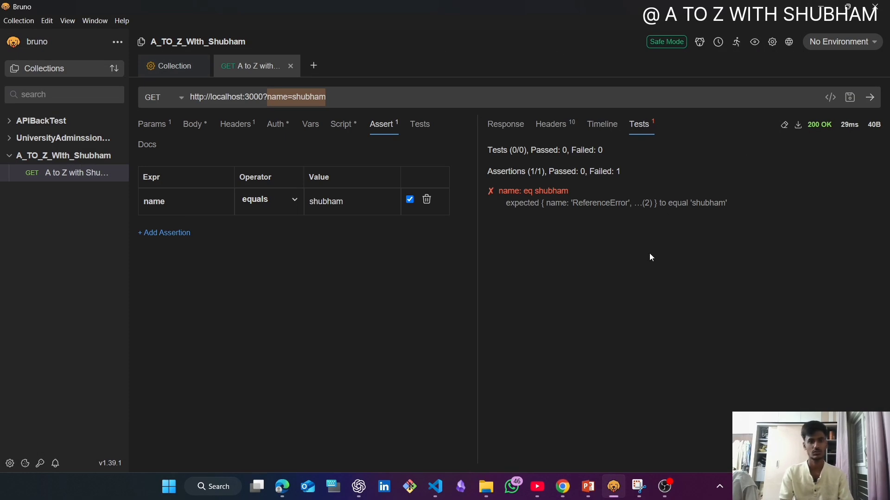
pyautogui.doubleClick(848, 125)
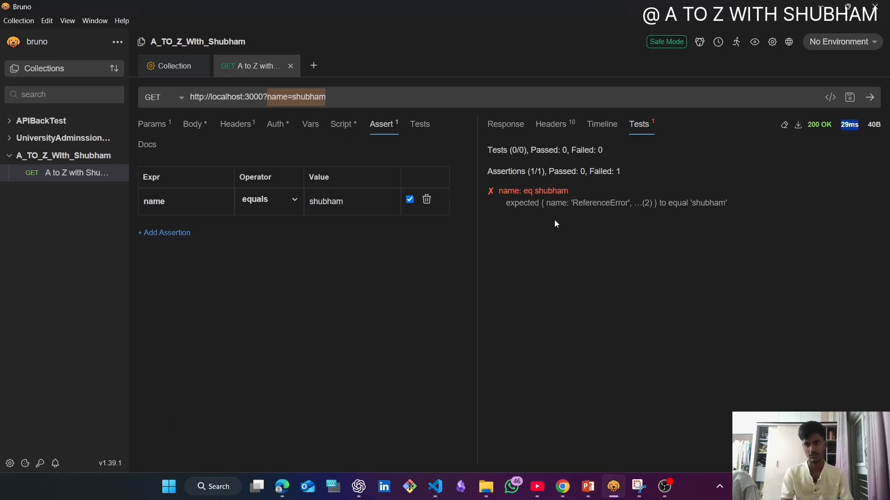
pyautogui.click(880, 124)
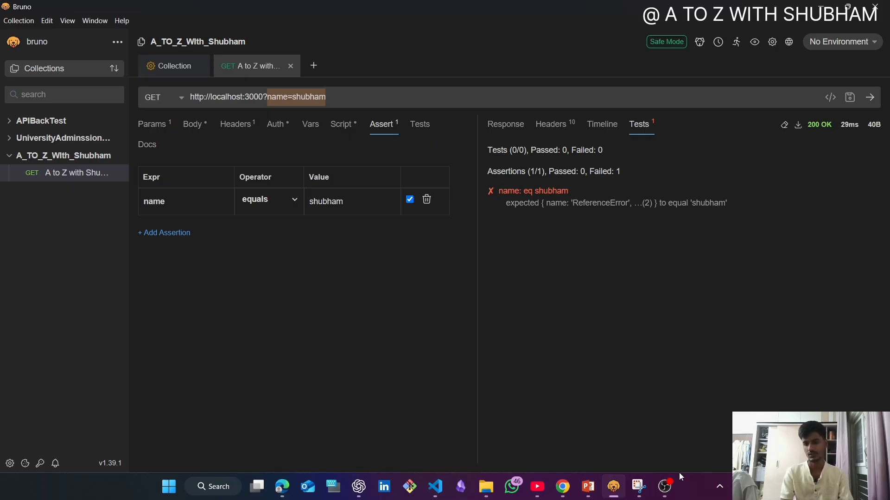
pyautogui.click(664, 490)
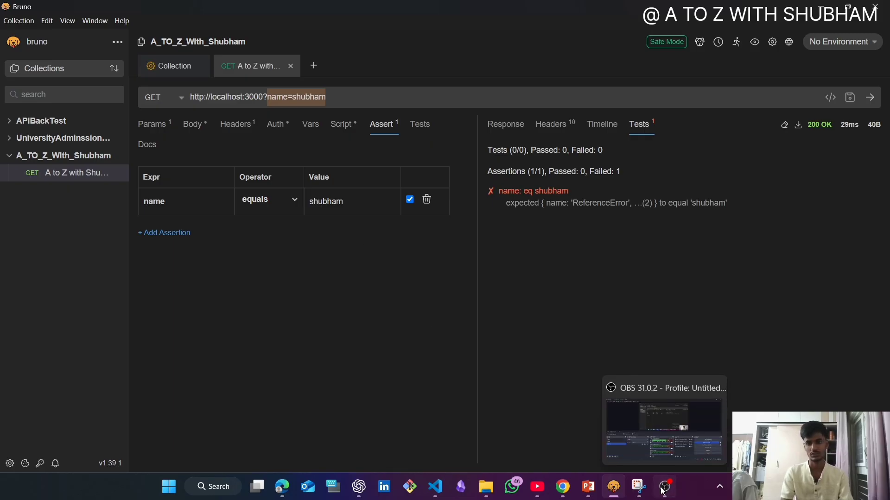
pyautogui.click(758, 334)
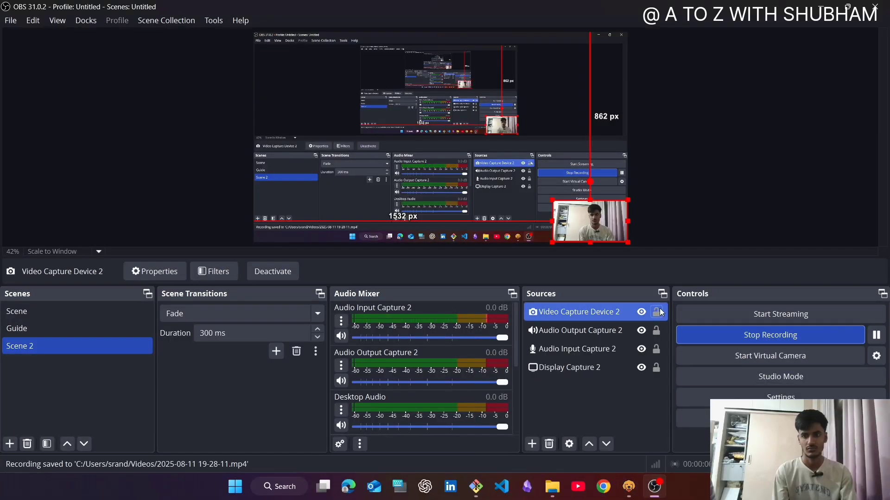
# - Switch to Bruno and highlight the GET request's entire URL
pyautogui.click(629, 487)
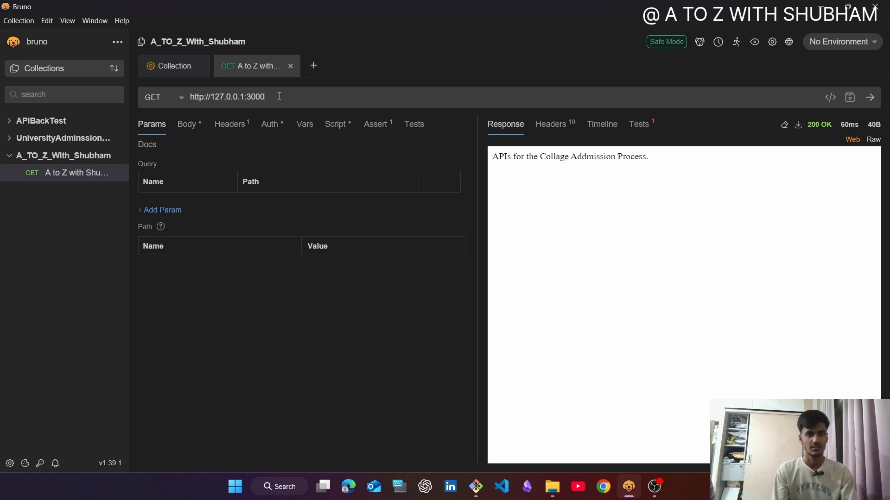
pyautogui.moveTo(279, 96); pyautogui.dragTo(149, 96)
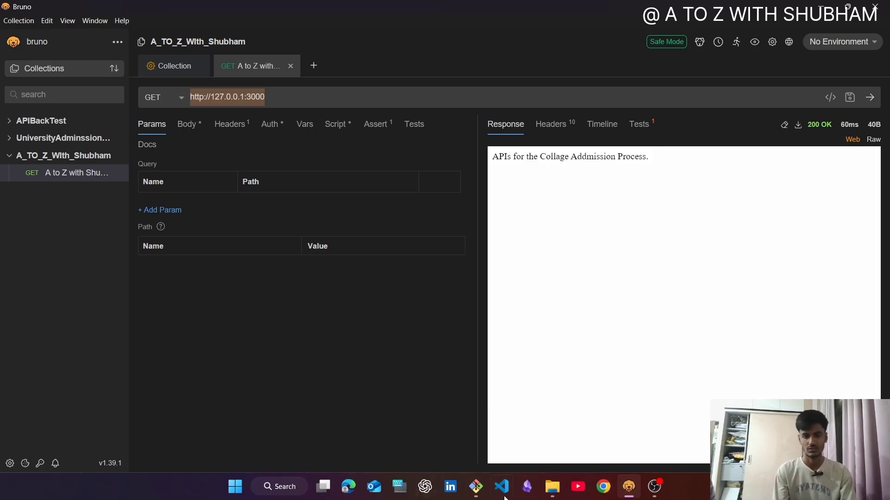
# - Switch to Chrome, maximize its window and search Google for "demo api endpoint for testing"
pyautogui.click(601, 490)
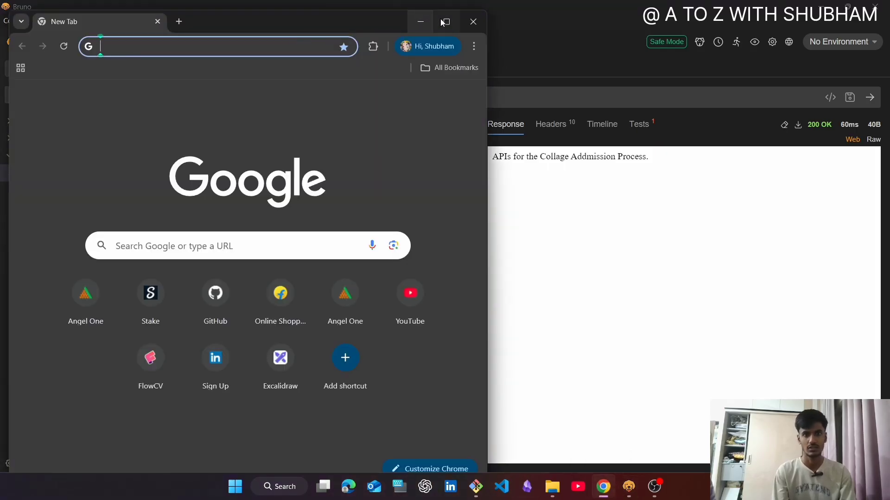
pyautogui.click(450, 24)
pyautogui.click(294, 235)
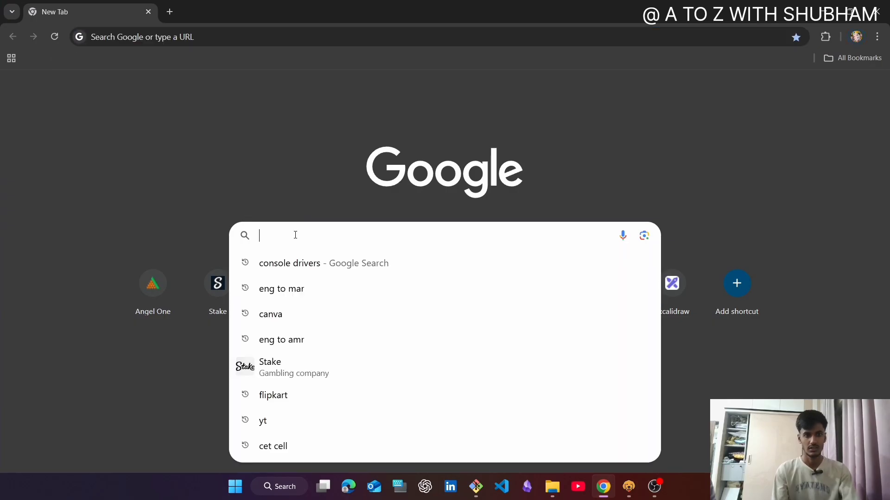
pyautogui.write('demo')
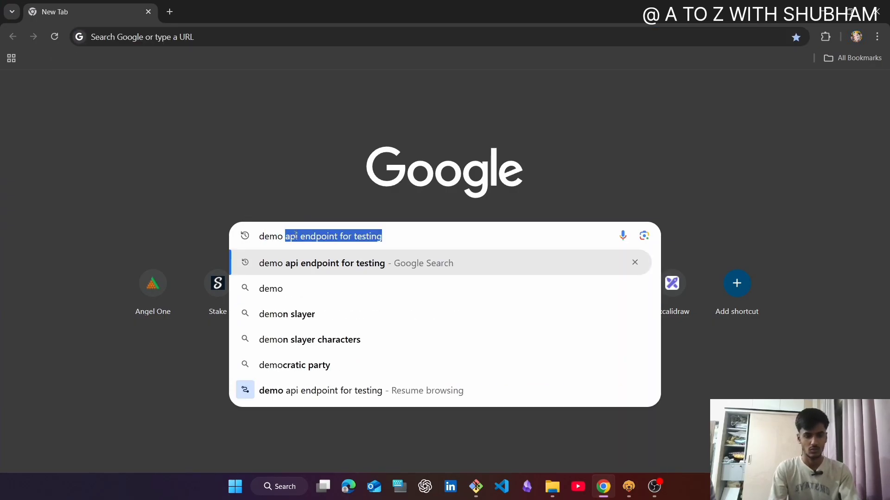
pyautogui.press('Tab')
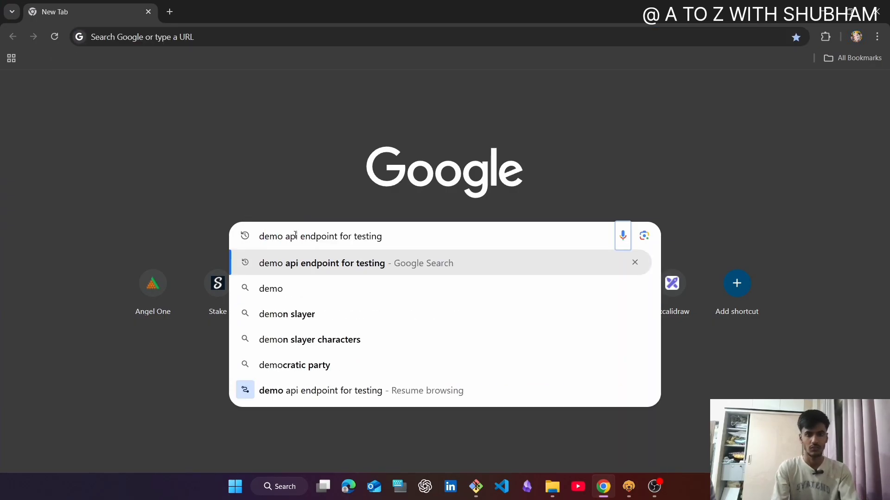
pyautogui.press('Return')
pyautogui.click(537, 261)
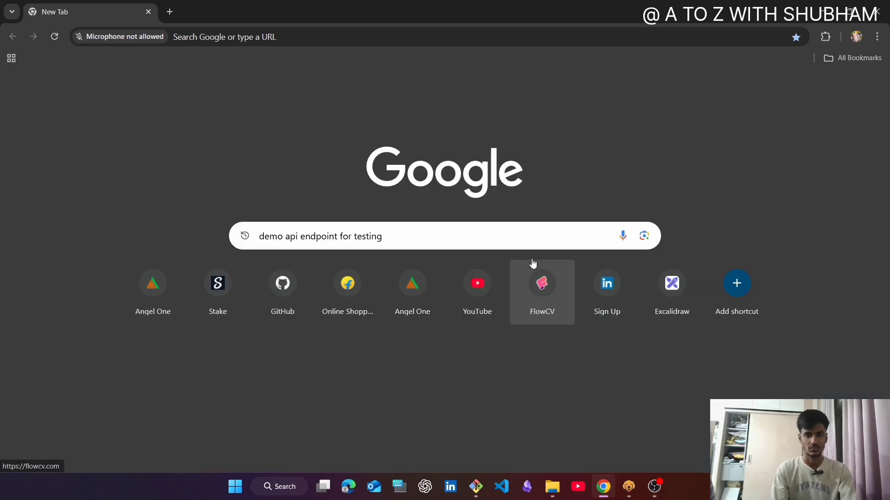
pyautogui.click(402, 236)
pyautogui.press('Return')
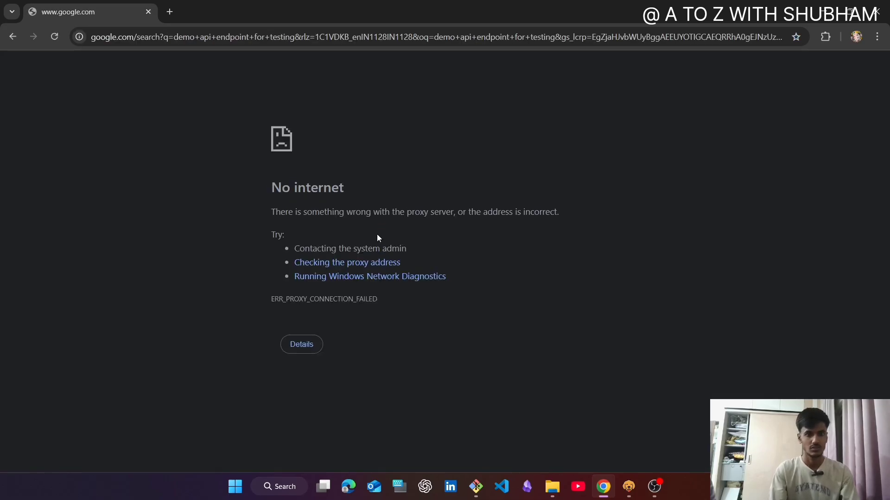
# - Turn on the computer's Wi-Fi from the Windows quick settings
pyautogui.click(800, 486)
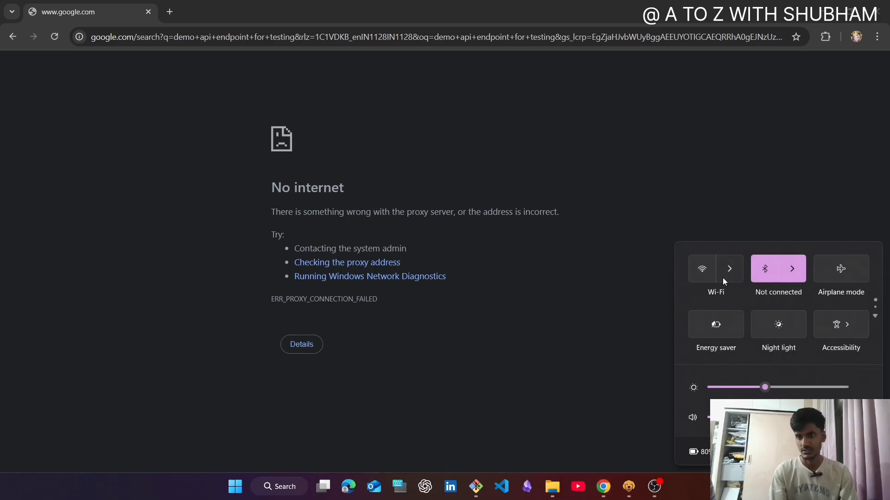
pyautogui.click(723, 280)
pyautogui.click(861, 248)
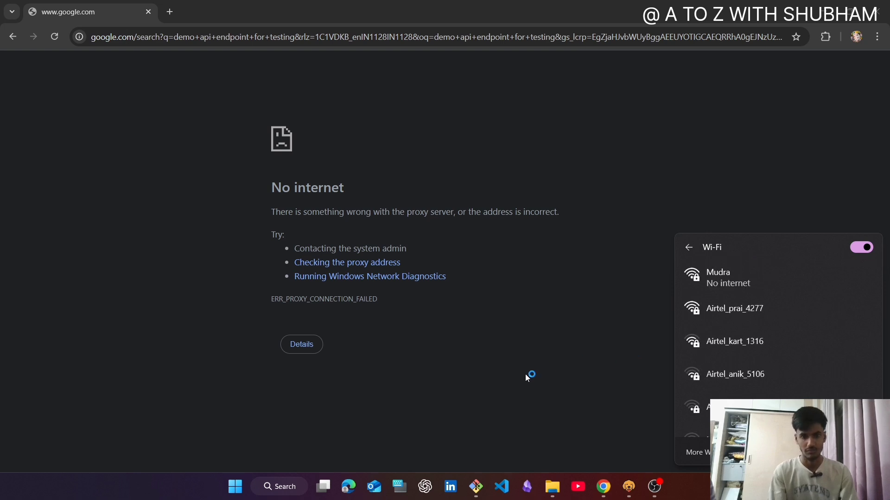
# - Open the Windows proxy settings and turn off the manually configured proxy server
pyautogui.click(273, 489)
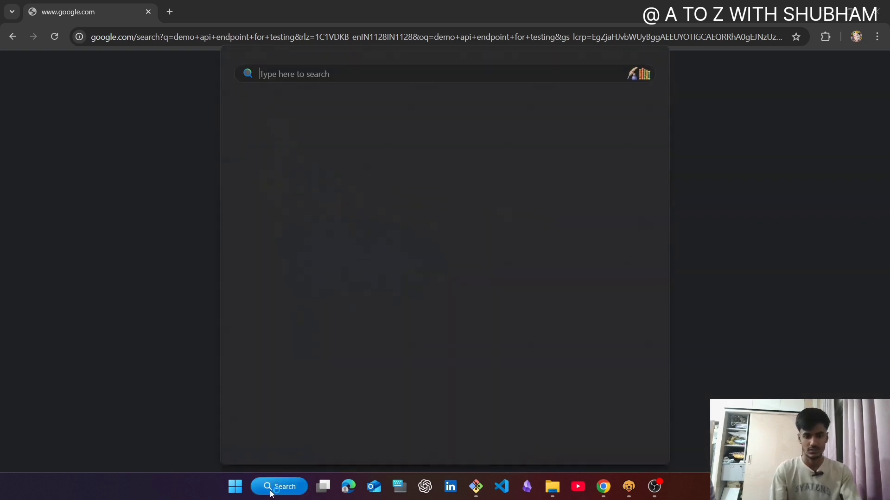
pyautogui.write('proxy settings')
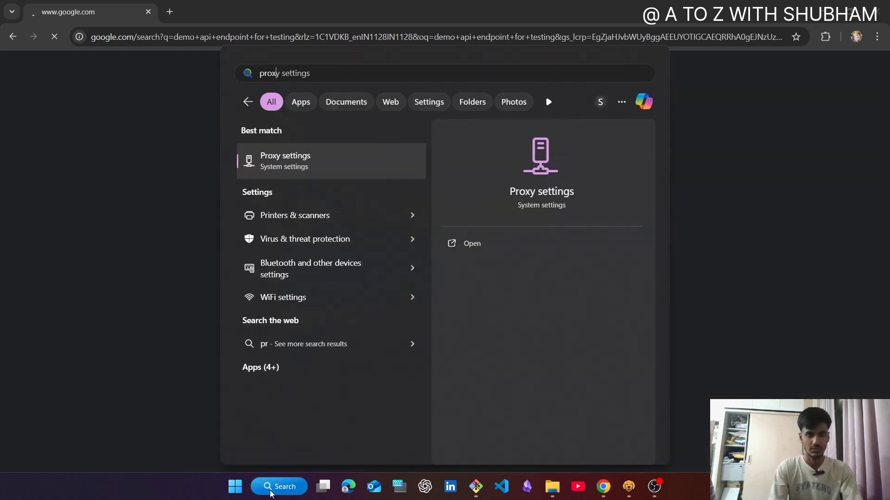
pyautogui.press('Return')
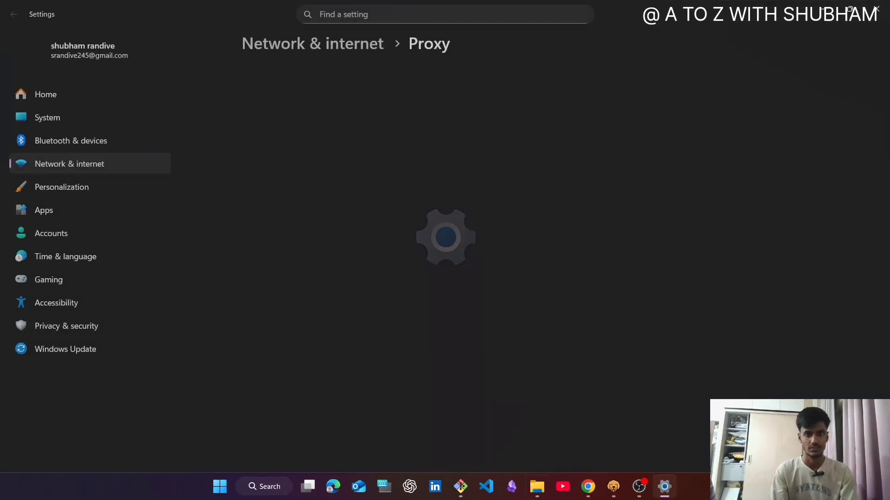
pyautogui.click(780, 254)
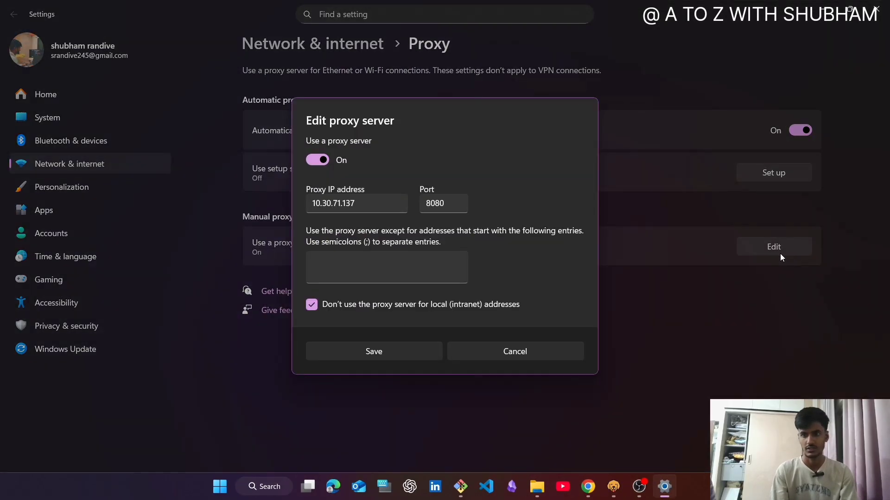
pyautogui.click(324, 160)
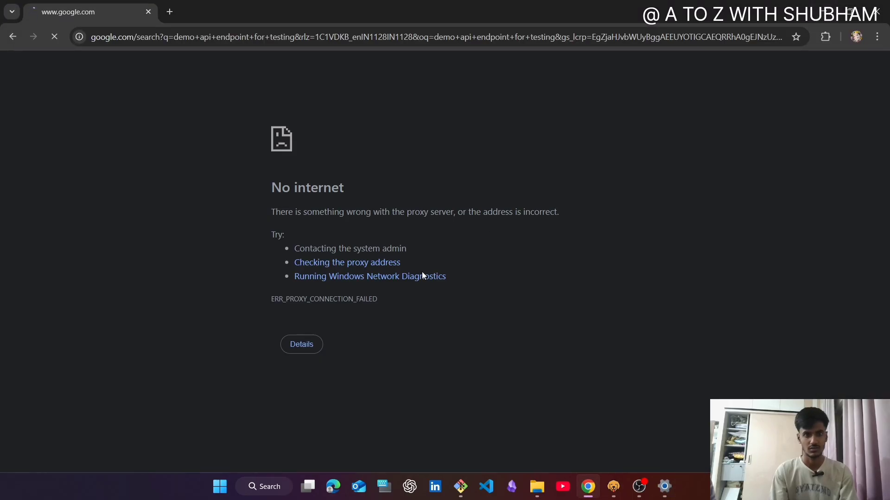
# - Reload the failed search page in Chrome, and search for "demo api endpoint for testing" again in a new tab
pyautogui.click(295, 344)
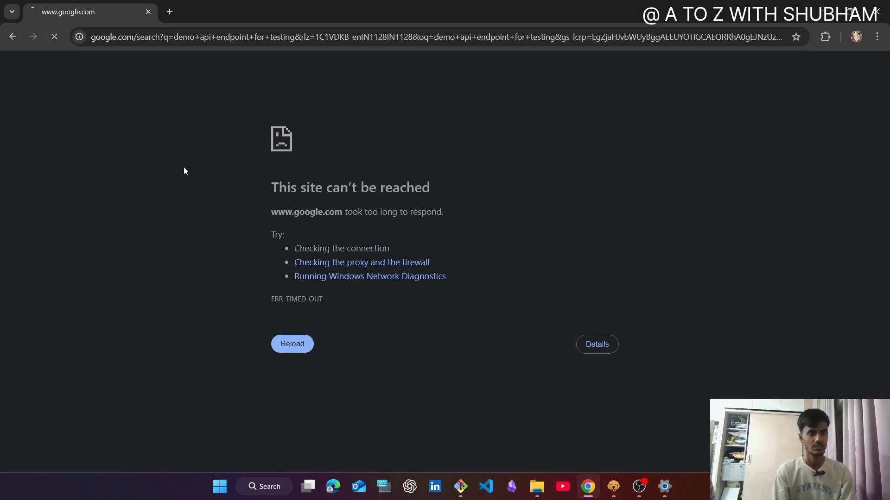
pyautogui.click(171, 12)
pyautogui.click(347, 239)
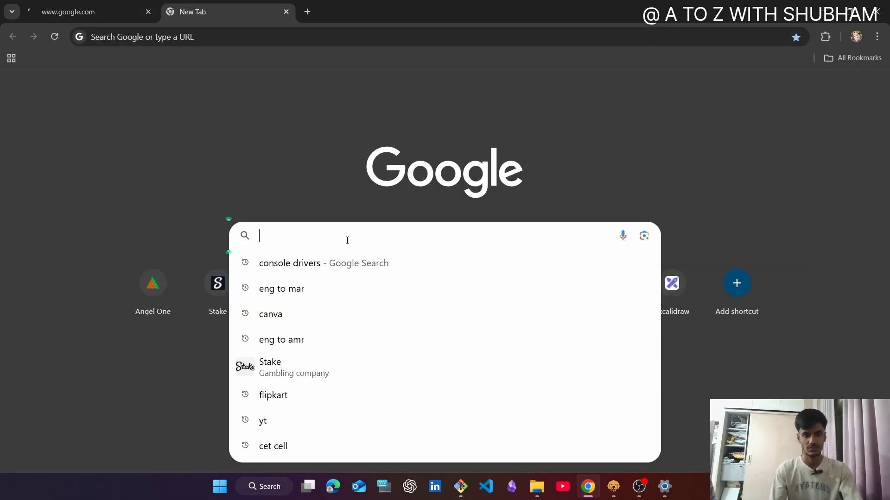
pyautogui.write('e')
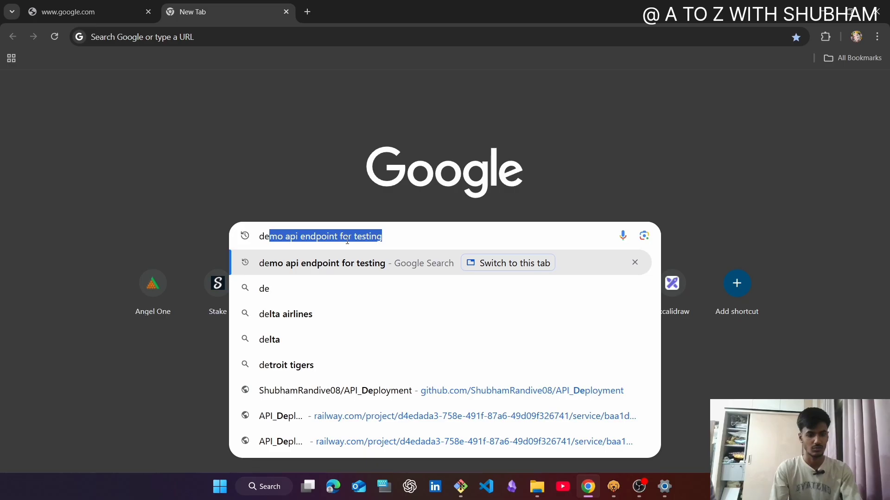
pyautogui.press('Tab')
pyautogui.press('Return')
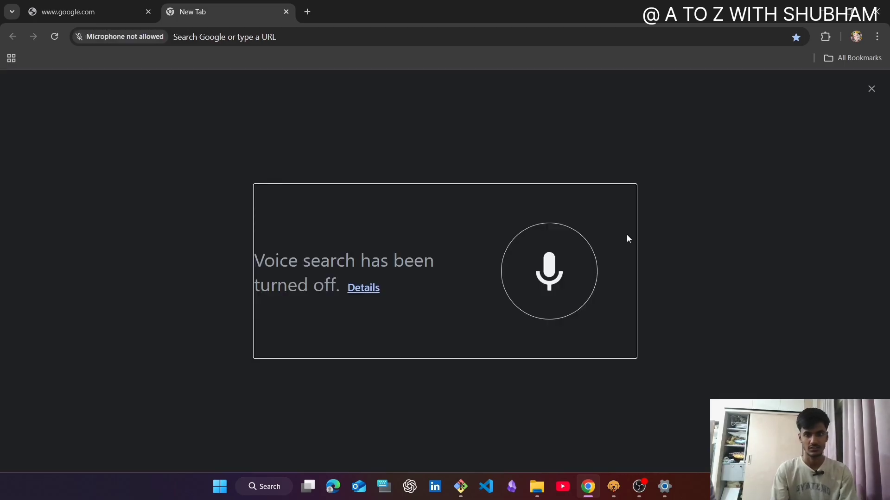
pyautogui.click(561, 286)
pyautogui.click(421, 237)
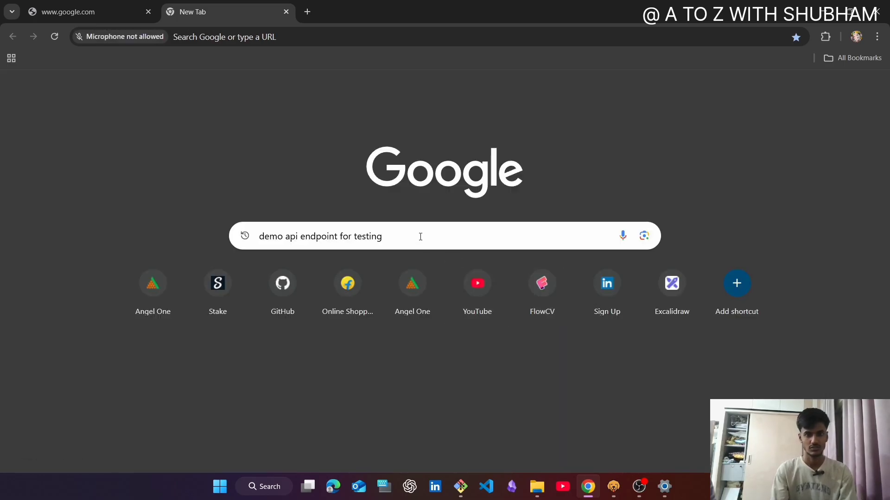
pyautogui.press('Return')
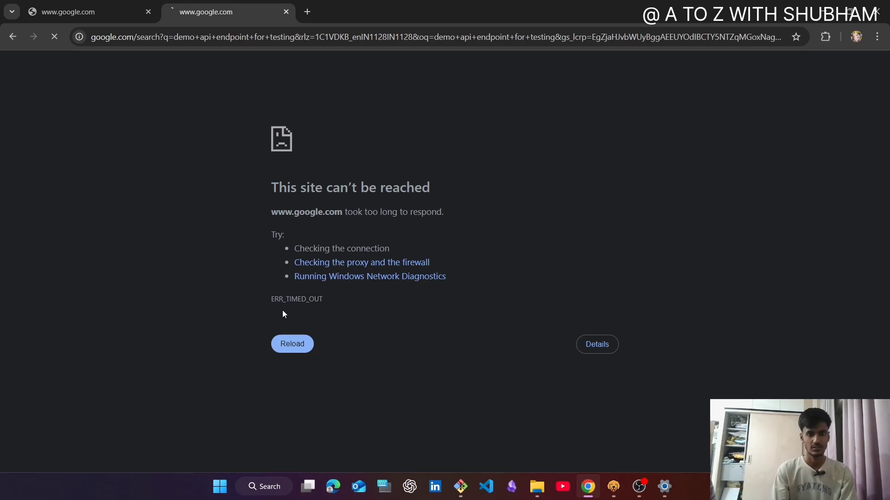
# - Reload the unreachable search page in both Chrome tabs
pyautogui.click(293, 346)
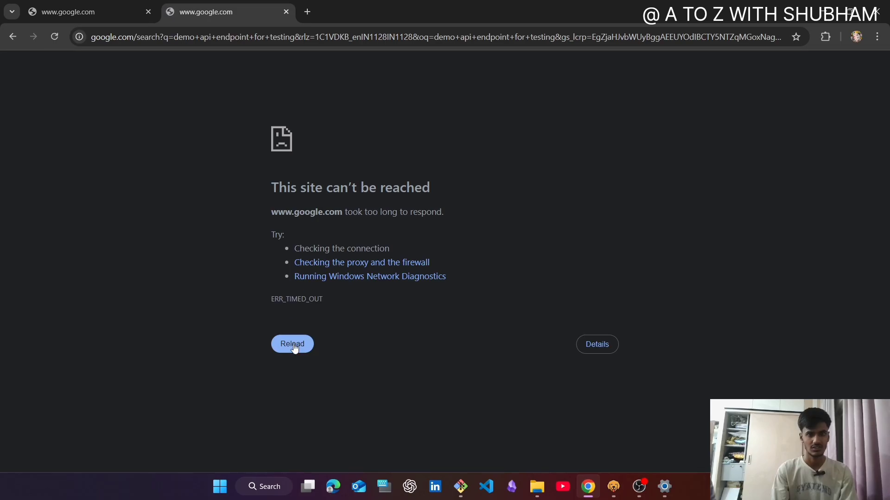
pyautogui.click(86, 4)
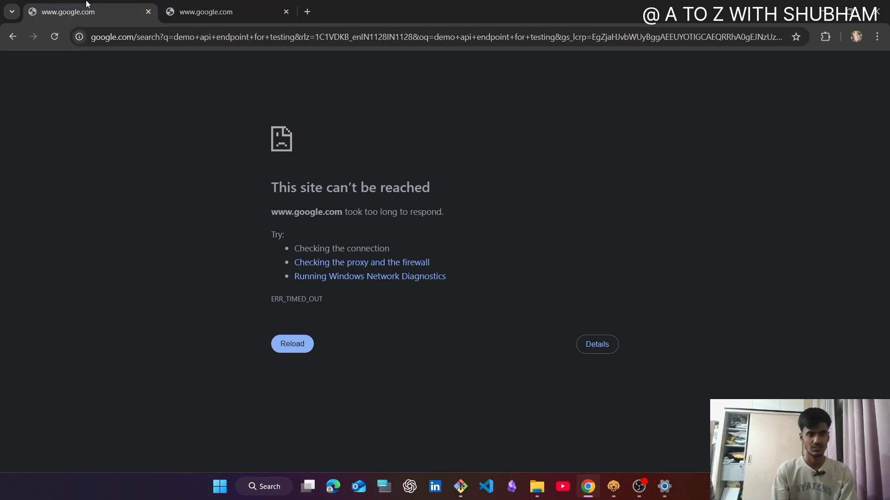
pyautogui.click(292, 346)
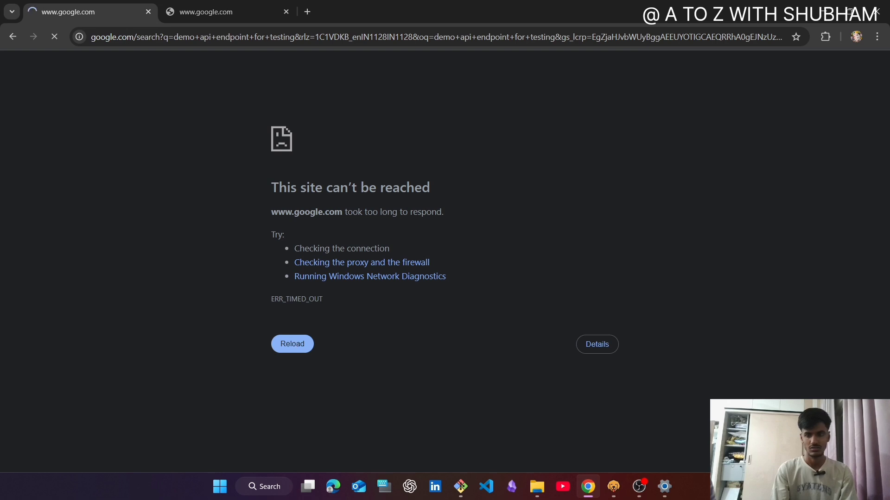
# - Check the Wi-Fi network's connection status, and reload the search page in the second Chrome tab
pyautogui.click(805, 486)
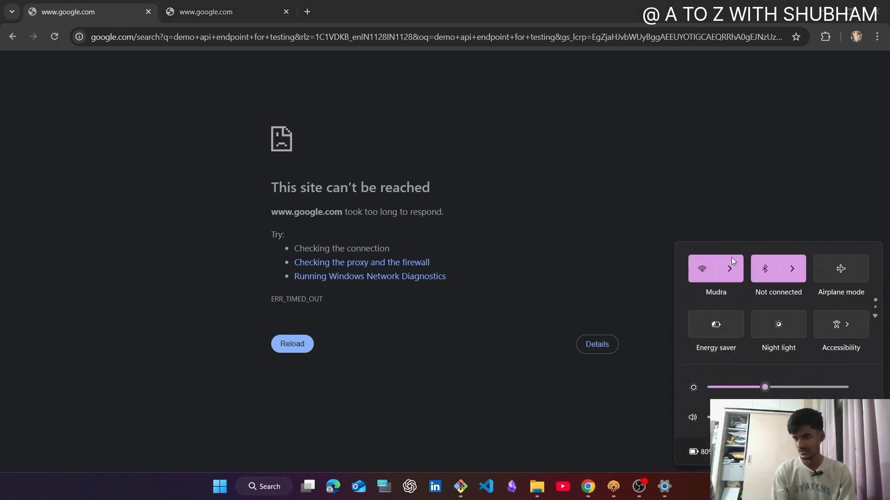
pyautogui.click(732, 269)
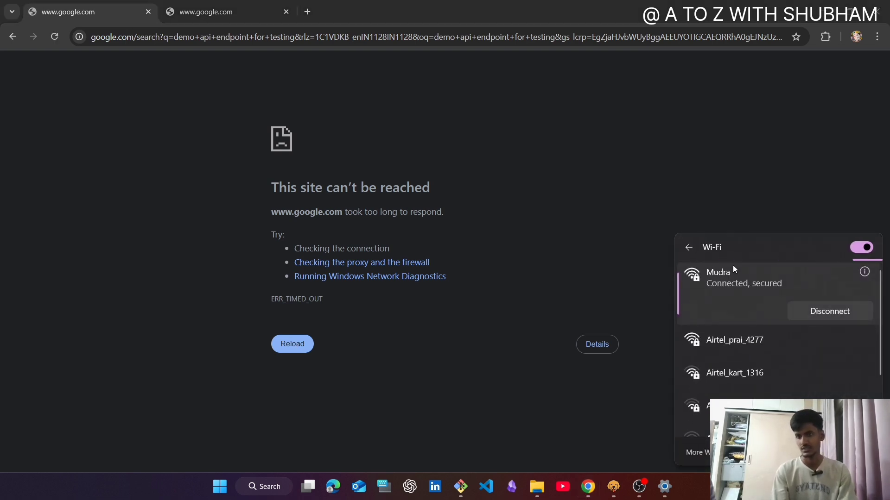
pyautogui.click(540, 270)
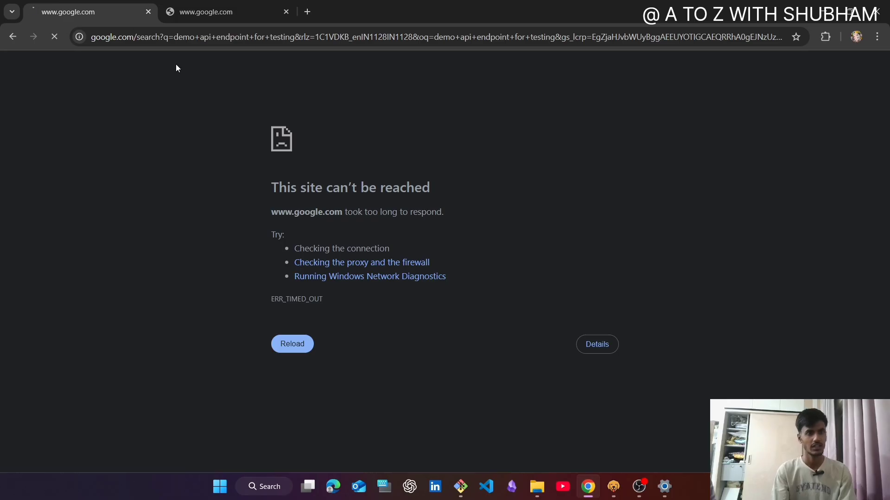
pyautogui.click(191, 16)
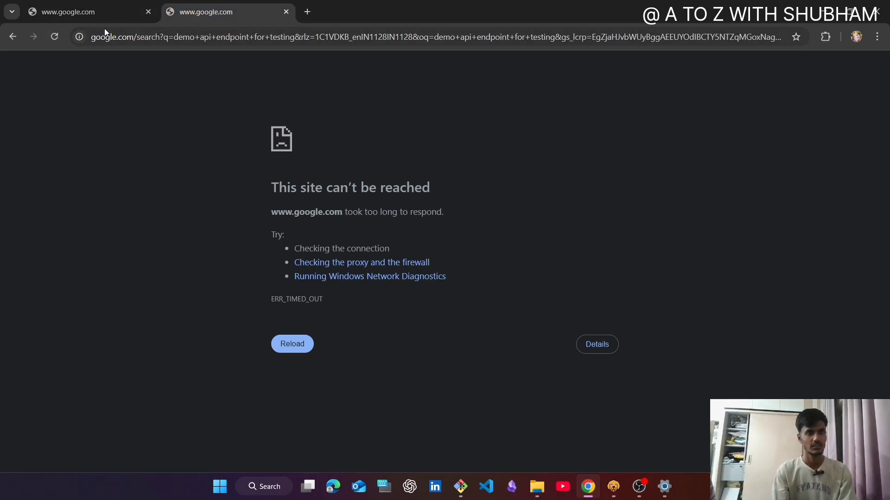
pyautogui.click(53, 36)
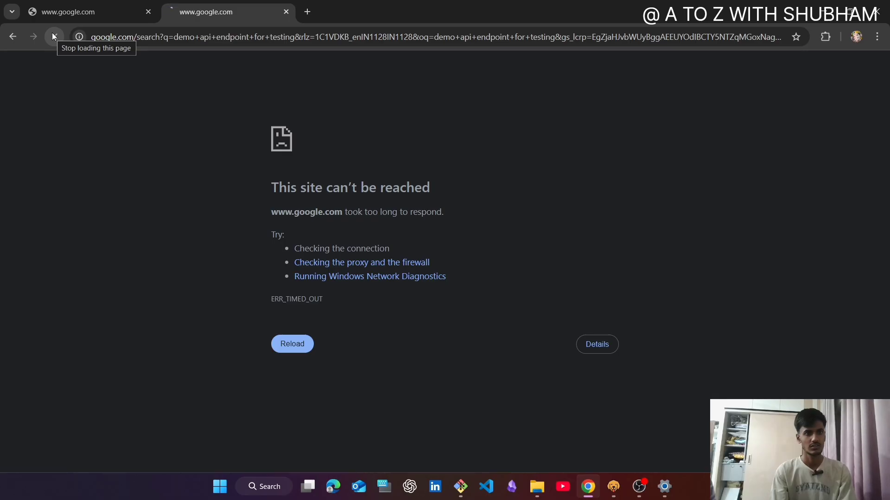
# - Open the Windows proxy settings, save the manual proxy server as turned off, and return to Chrome
pyautogui.click(255, 493)
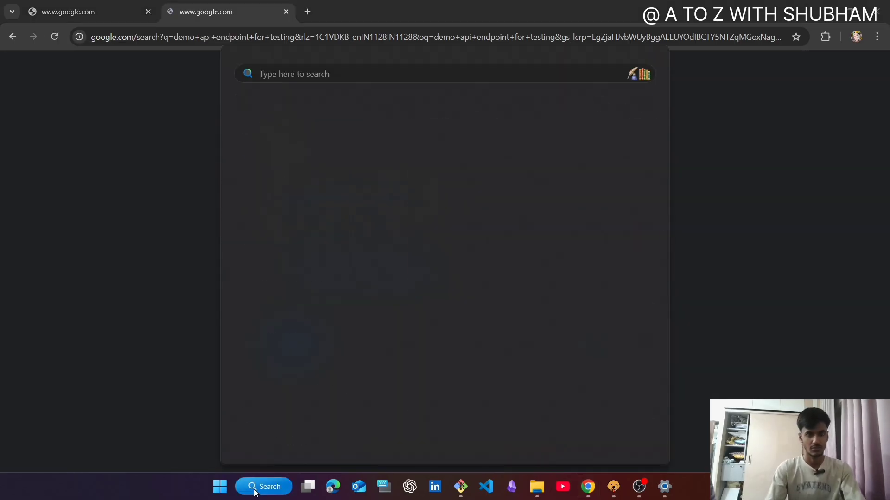
pyautogui.write('prx')
pyautogui.press('BackSpace')
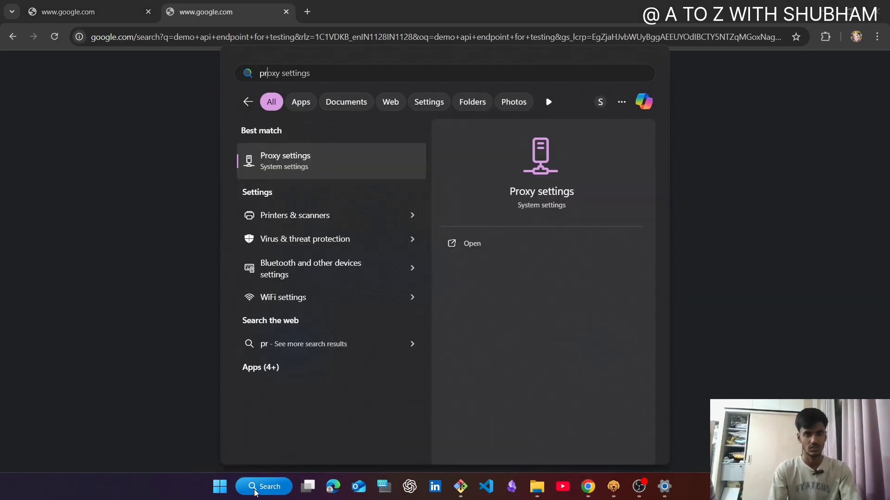
pyautogui.press('Return')
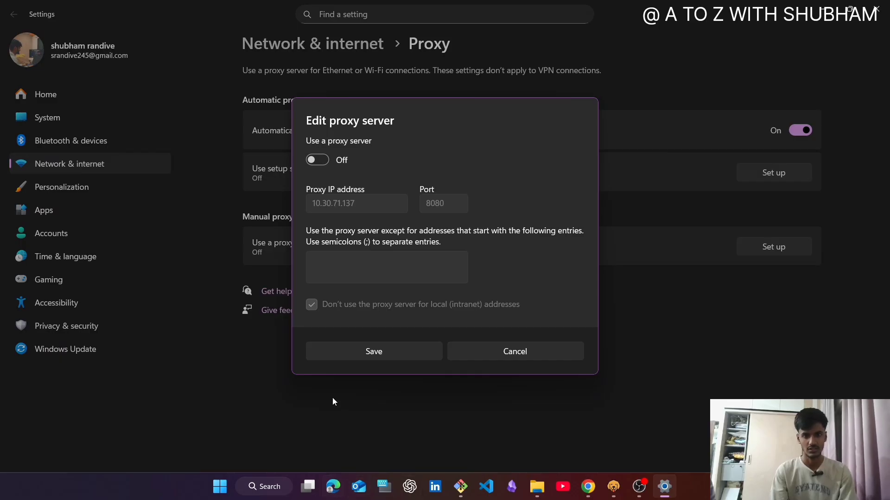
pyautogui.click(388, 352)
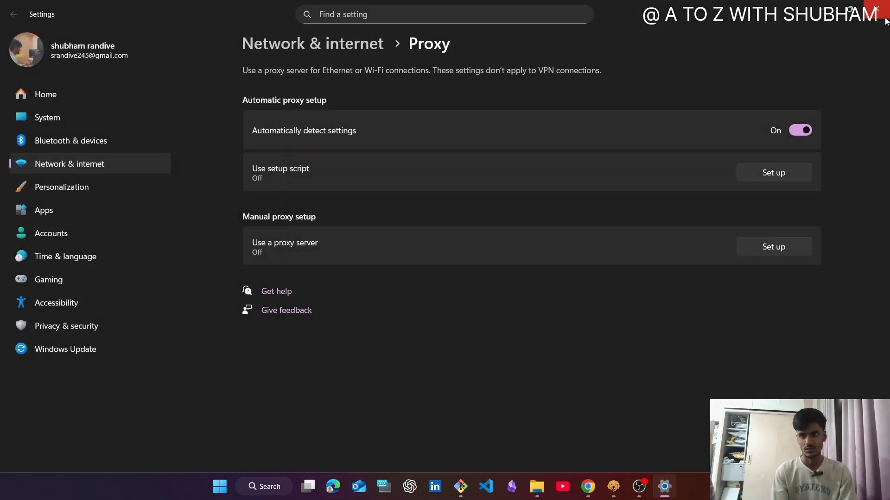
pyautogui.click(816, 12)
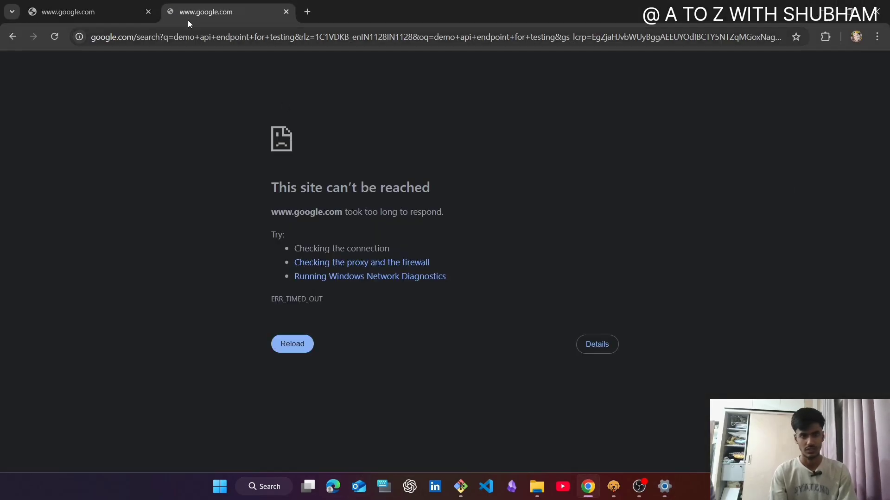
# - Reload the failed search in the first Chrome tab and open the "REST API - ready to use" result
pyautogui.click(98, 12)
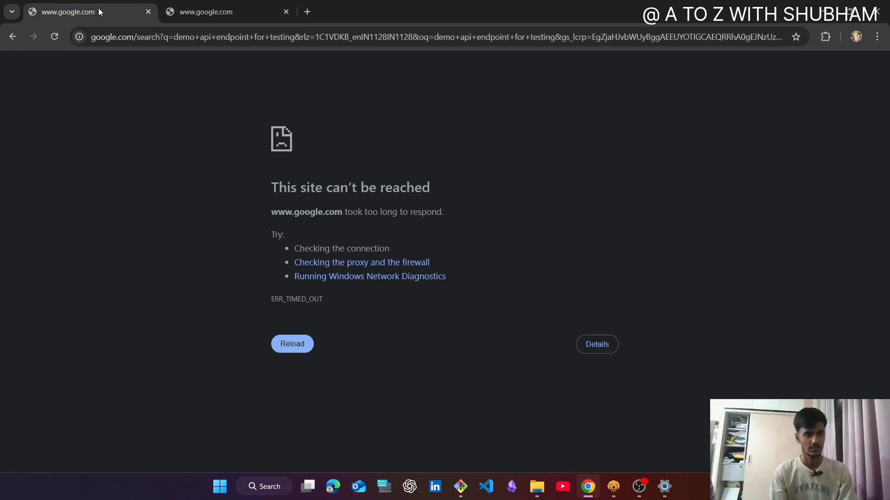
pyautogui.click(51, 42)
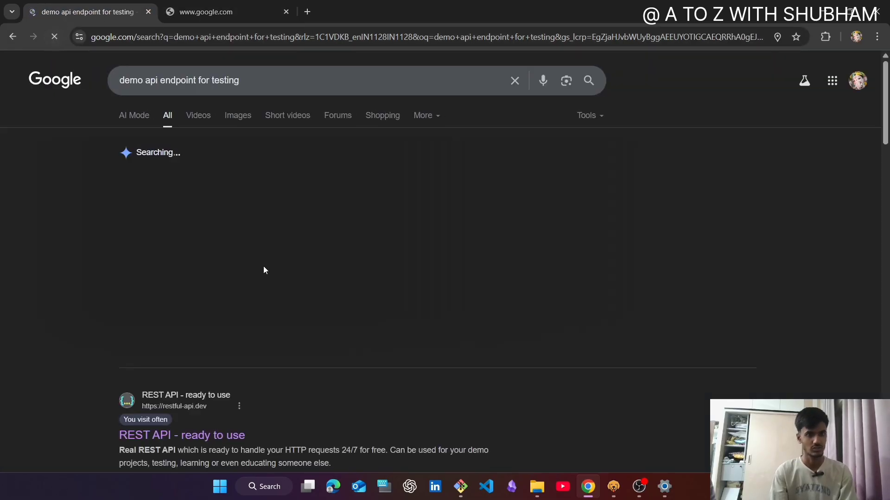
pyautogui.scroll(-1, 219, 259)
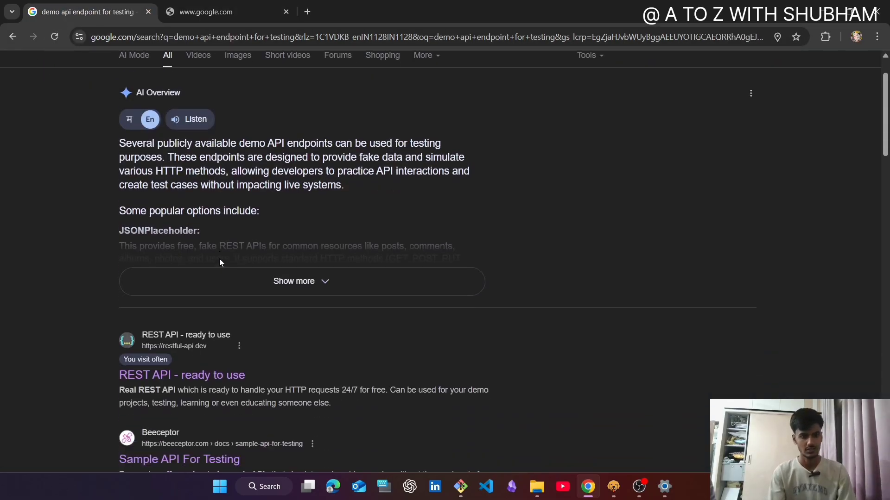
pyautogui.scroll(-3, 219, 263)
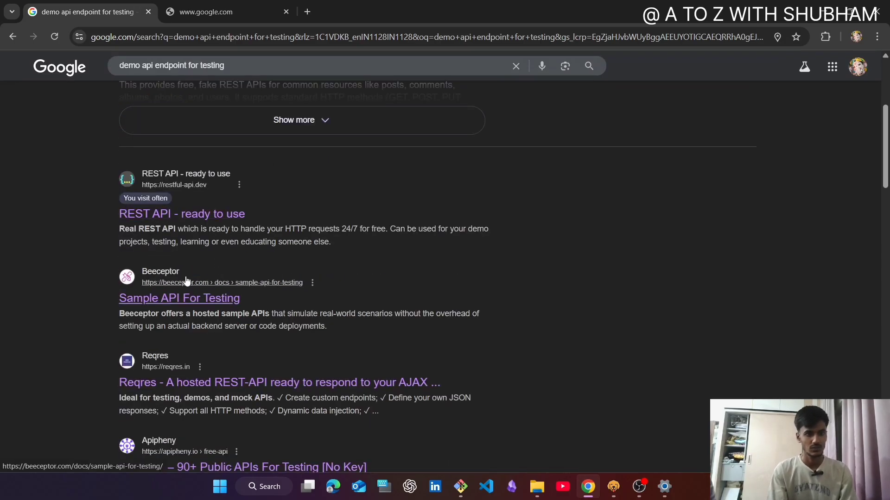
pyautogui.click(159, 215)
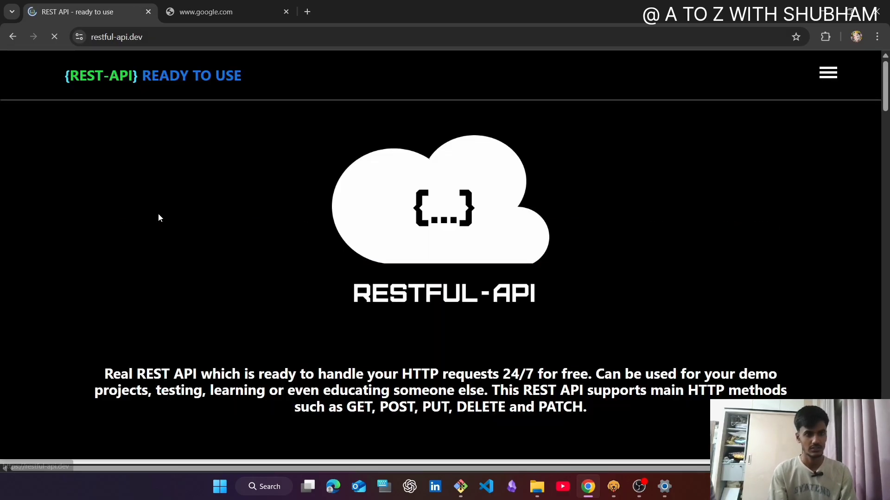
# - Open the GET request link for the list of all objects and pretty-print its JSON response
pyautogui.scroll(-15, 416, 251)
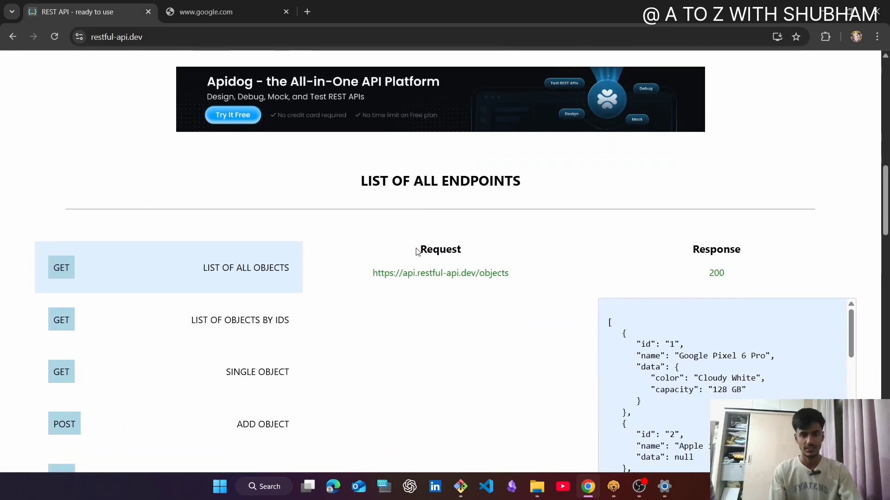
pyautogui.scroll(-2, 416, 252)
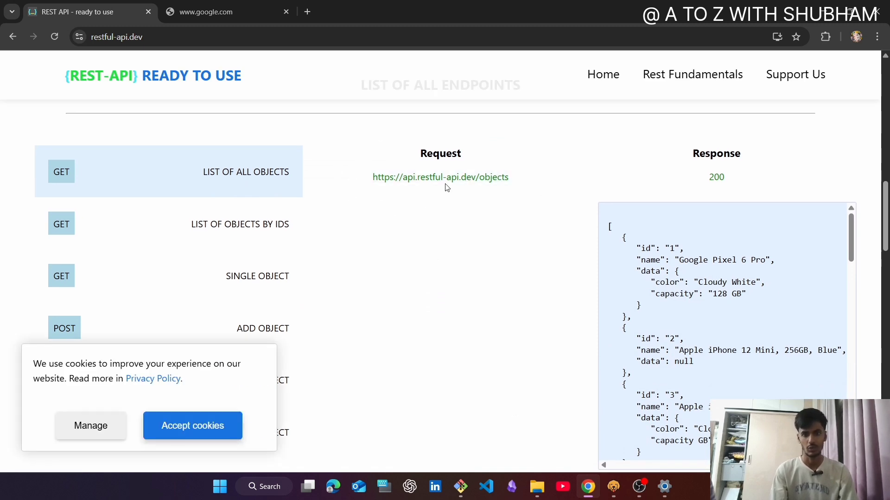
pyautogui.click(452, 181)
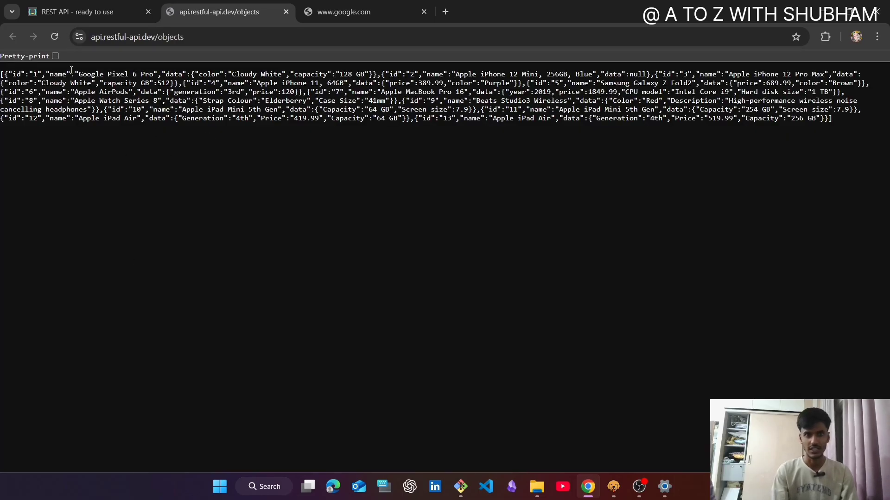
pyautogui.click(55, 56)
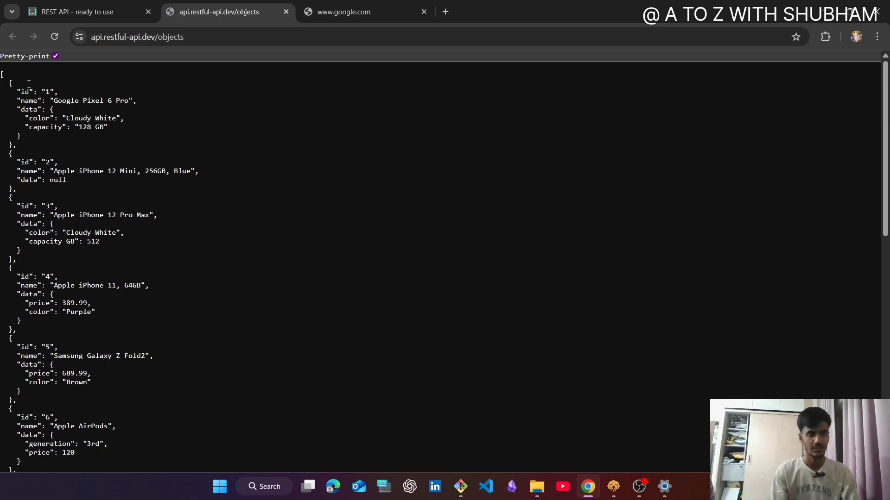
# - Copy the URL of the objects endpoint and switch to Bruno
pyautogui.click(209, 36)
pyautogui.hotkey('ctrl', 'c')
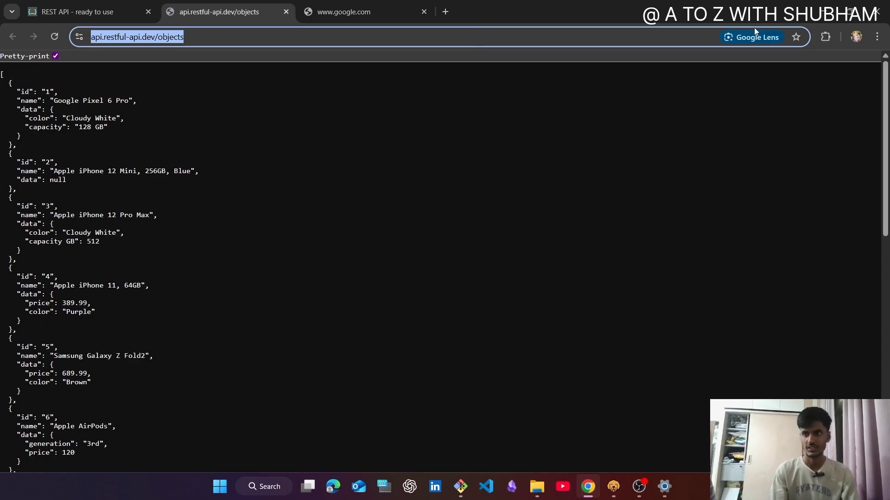
pyautogui.click(822, 10)
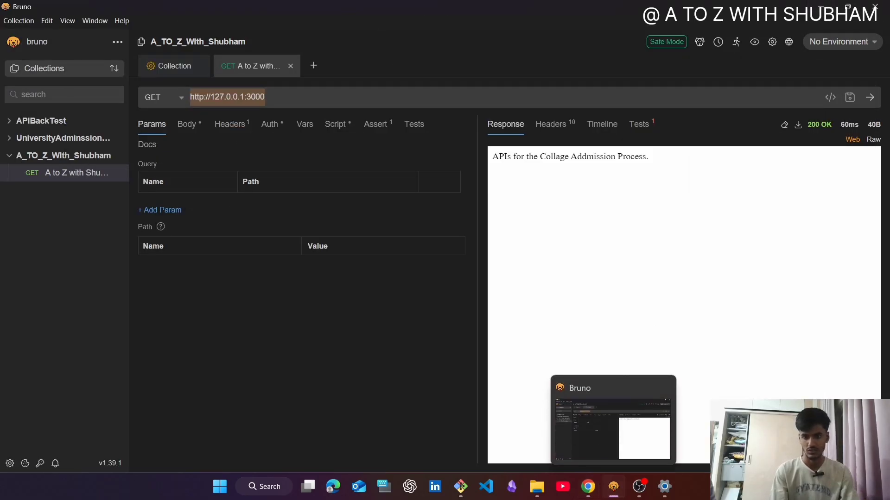
pyautogui.click(611, 491)
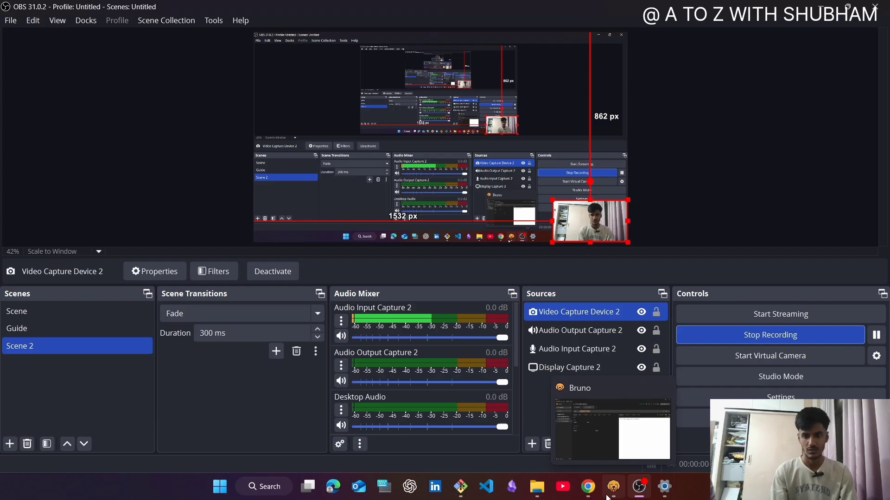
pyautogui.click(608, 495)
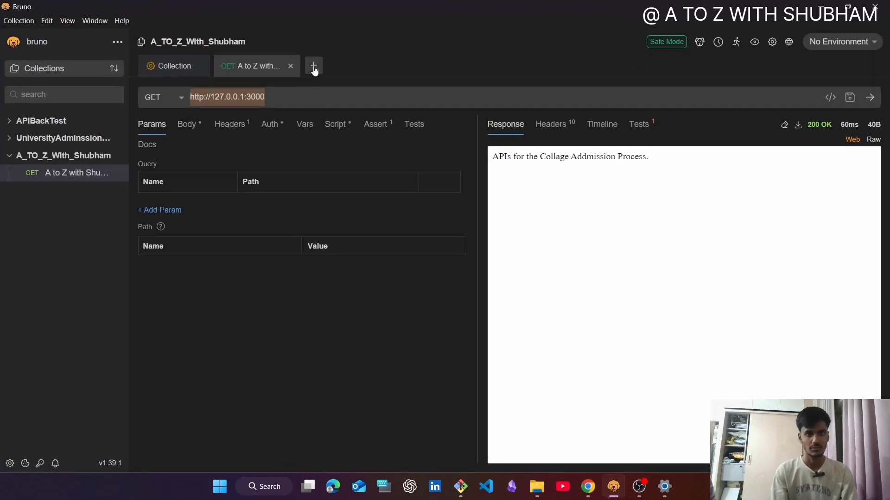
# - Start a new HTTP request in the open collection and name it "Demo Live API test"
pyautogui.click(314, 68)
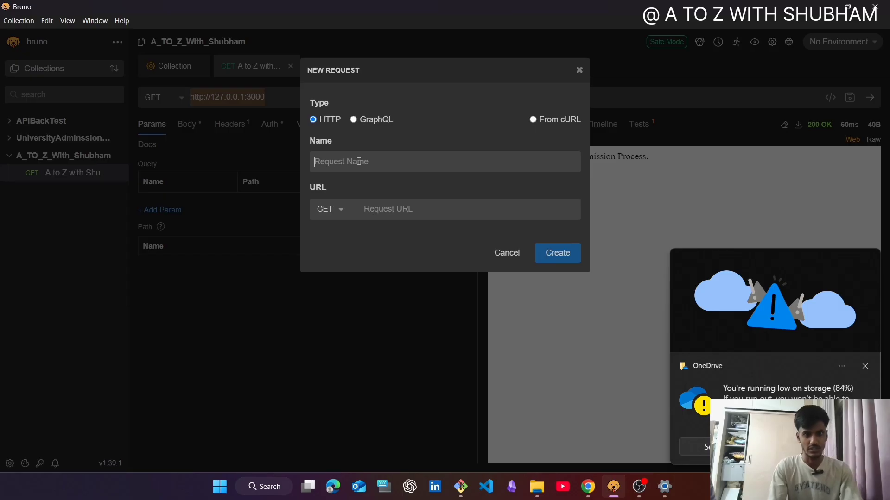
pyautogui.write('DEmo')
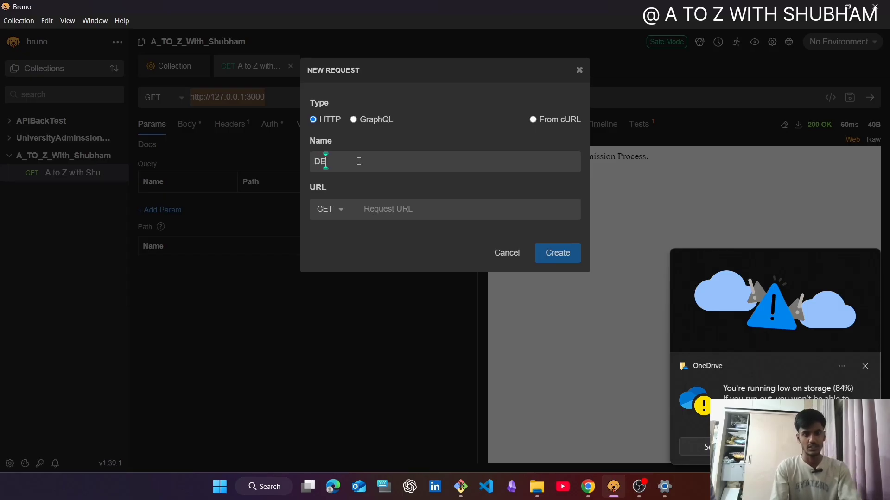
pyautogui.press('BackSpace')
pyautogui.press('BackSpace')
pyautogui.press('BackSpace')
pyautogui.write('emo')
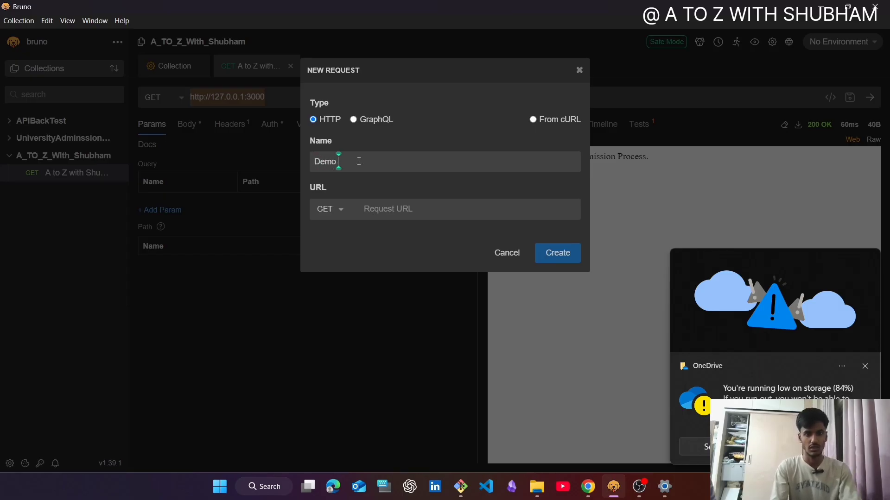
pyautogui.write(' Live API')
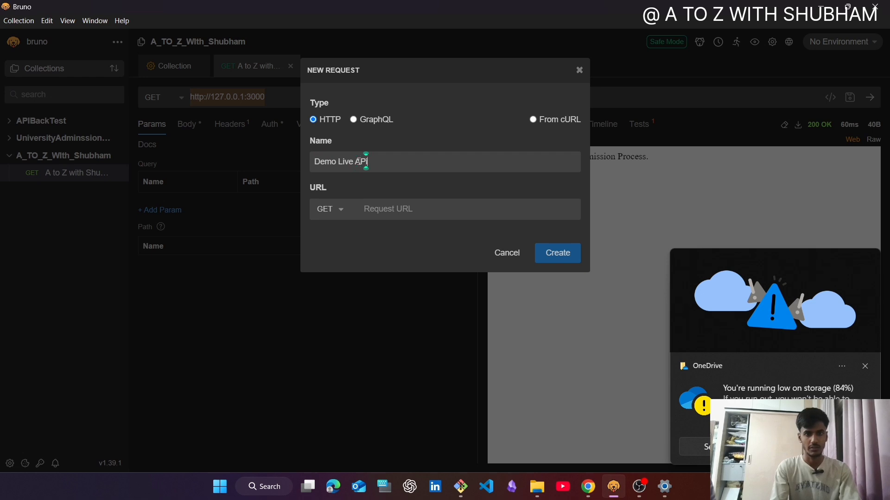
pyautogui.write(' test')
# - Check on the REST API page in Chrome which HTTP method the list of all objects endpoint uses
pyautogui.click(327, 212)
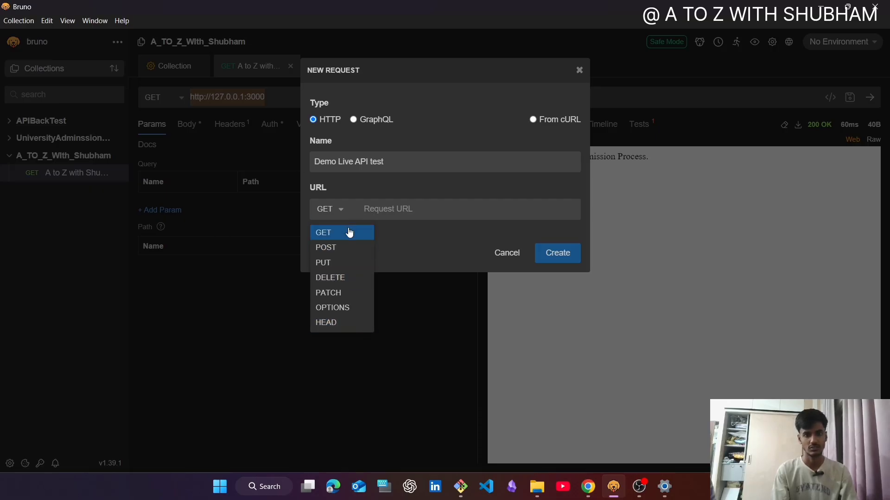
pyautogui.hotkey('alt', 'Tab')
pyautogui.hotkey('alt', 'Tab')
pyautogui.hotkey('alt', 'Tab')
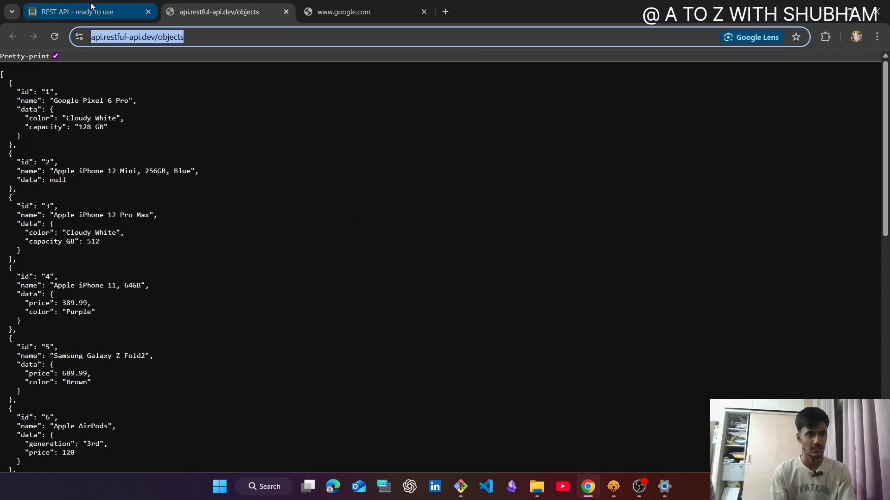
pyautogui.click(91, 5)
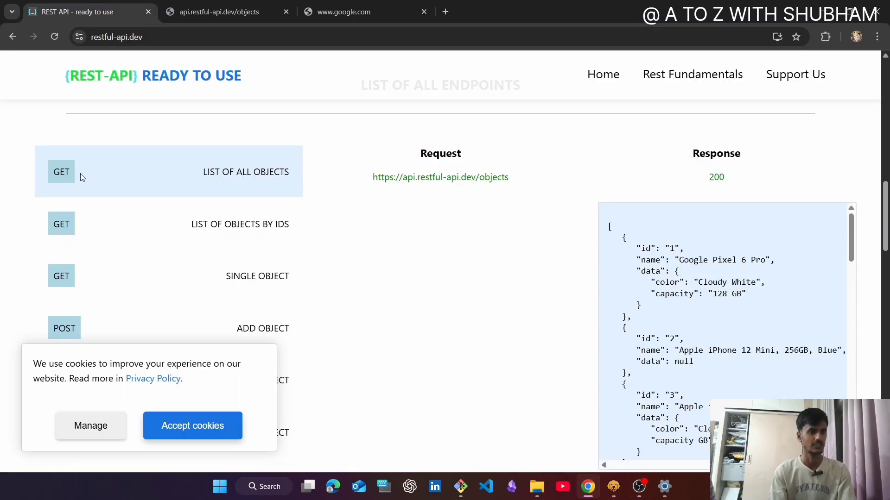
pyautogui.hotkey('alt', 'Tab')
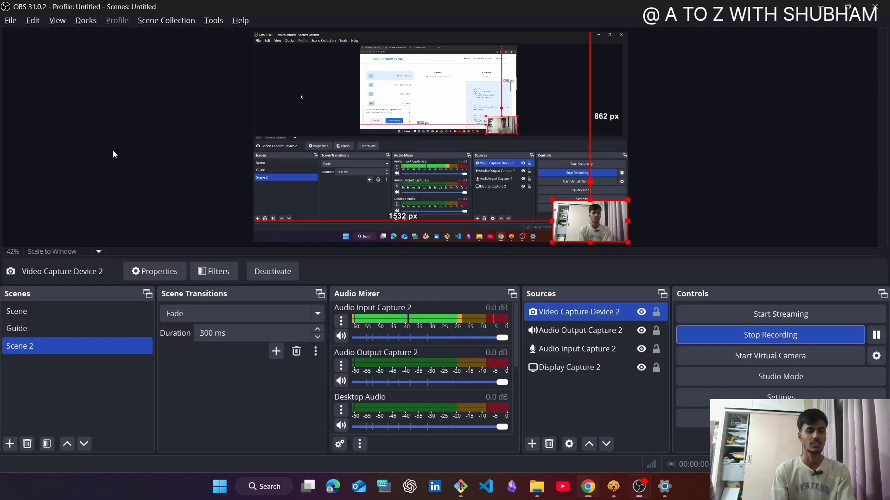
pyautogui.hotkey('alt', 'Tab')
pyautogui.hotkey('alt', 'Tab')
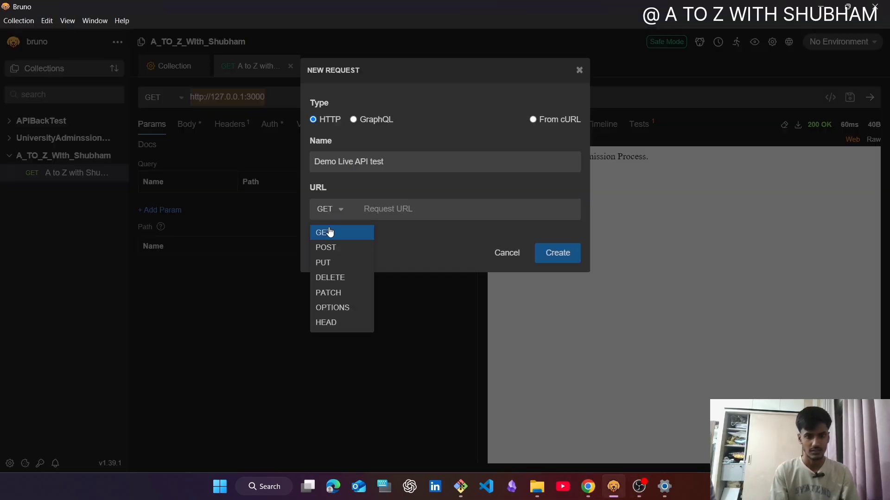
pyautogui.click(329, 232)
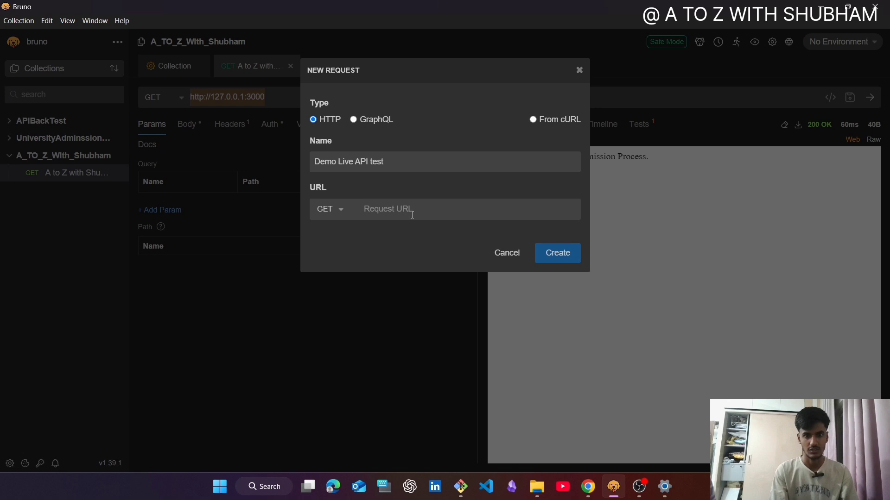
pyautogui.hotkey('ctrl', 'v')
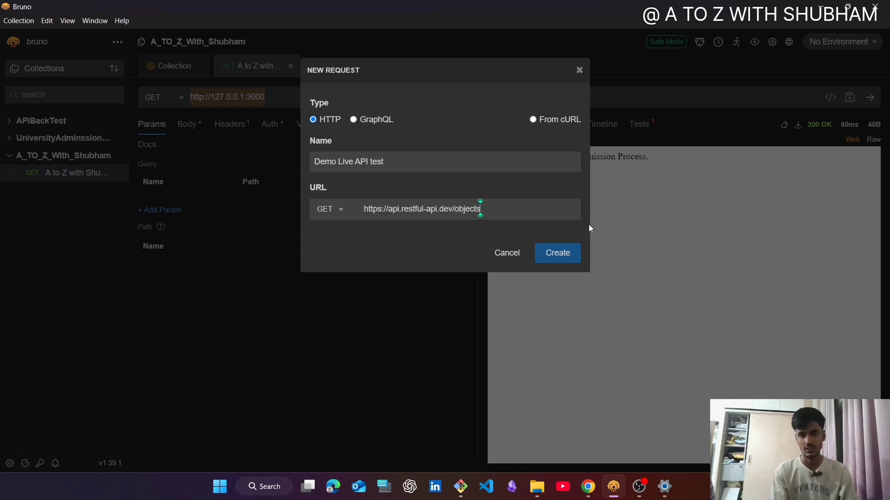
pyautogui.click(566, 253)
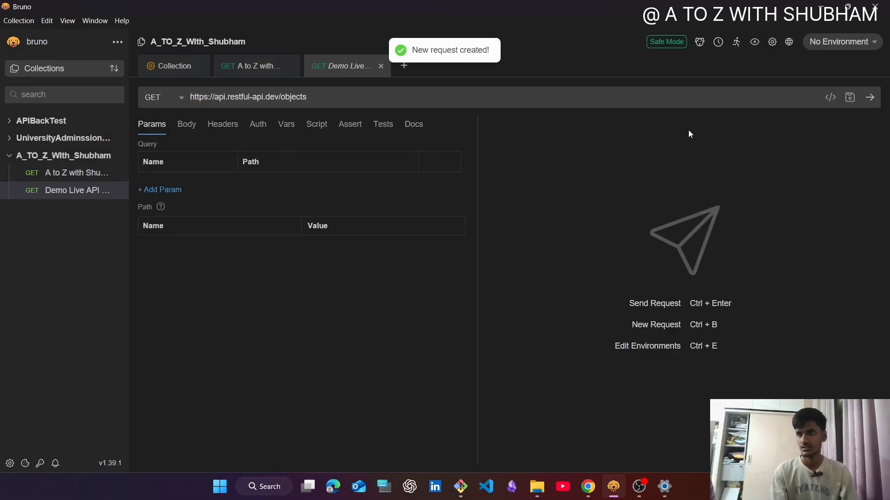
pyautogui.click(641, 487)
pyautogui.click(643, 488)
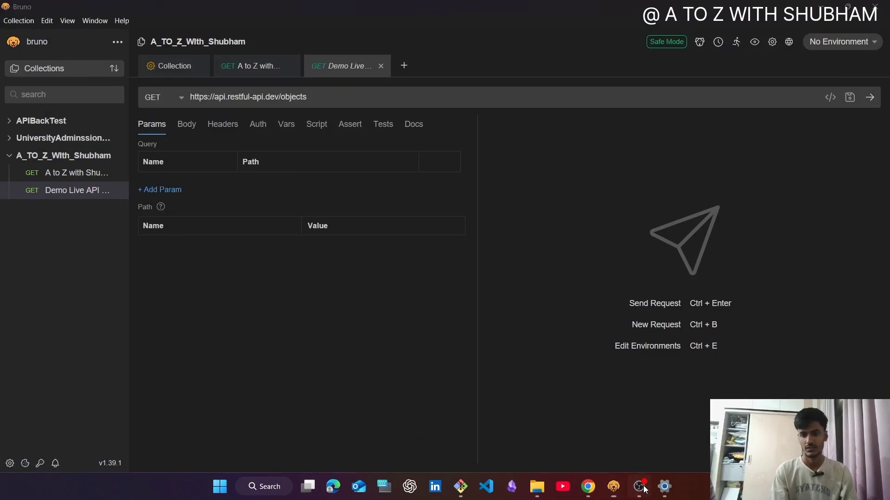
pyautogui.click(643, 487)
pyautogui.click(762, 344)
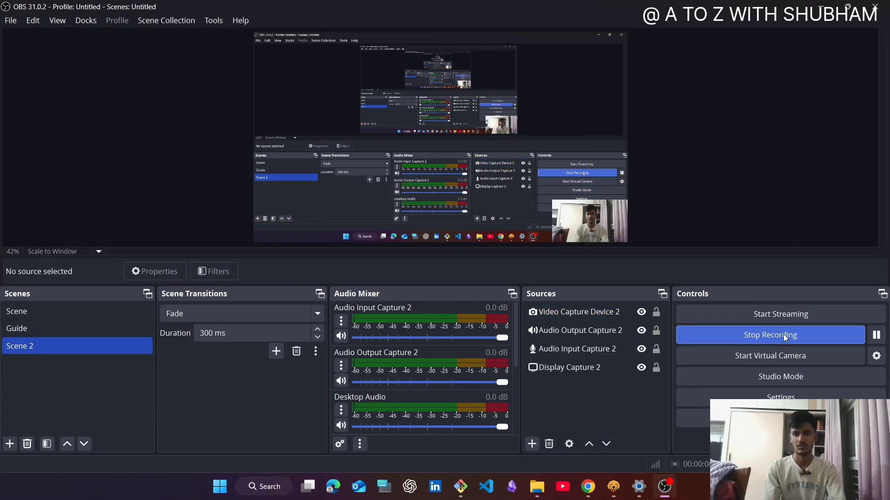
pyautogui.click(820, 8)
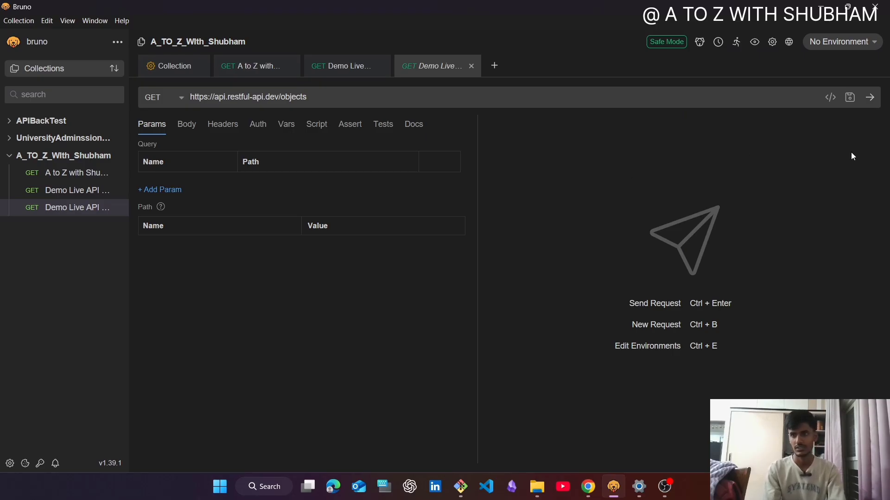
pyautogui.click(870, 100)
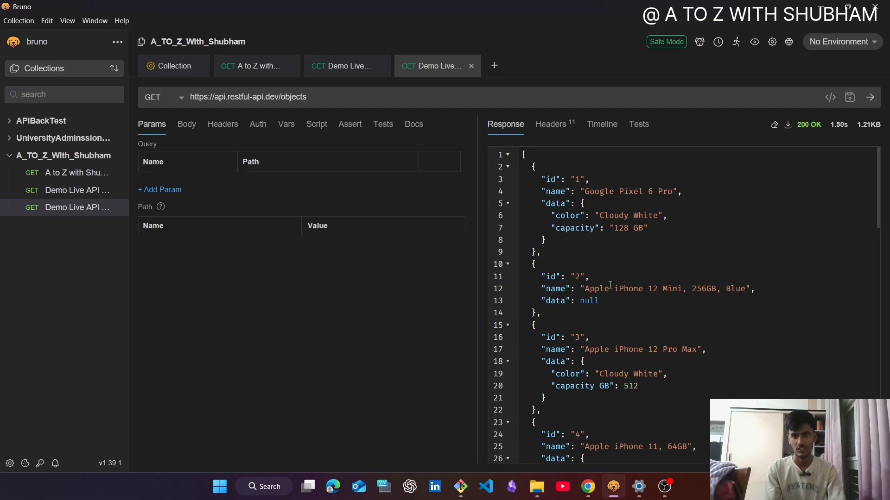
pyautogui.scroll(-1, 610, 284)
pyautogui.scroll(-1, 609, 285)
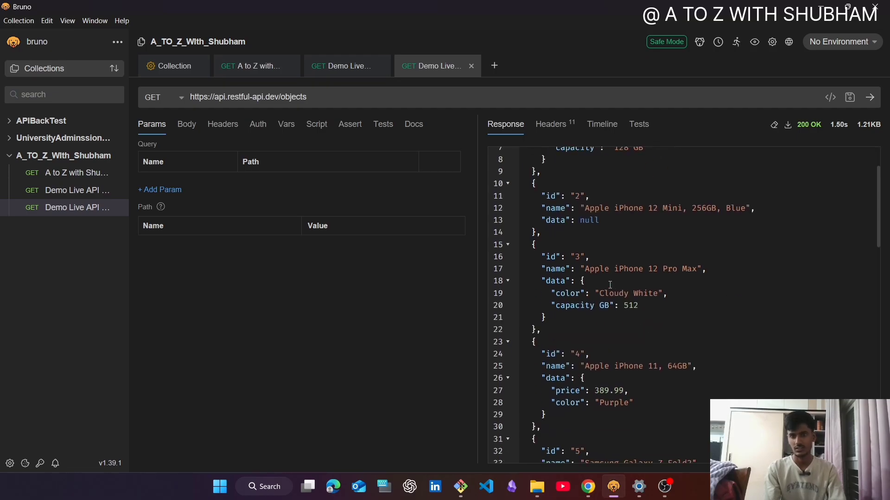
# - Compare the GET response in Bruno with the JSON shown at api.restful-api.dev/objects in Chrome
pyautogui.scroll(-1, 610, 284)
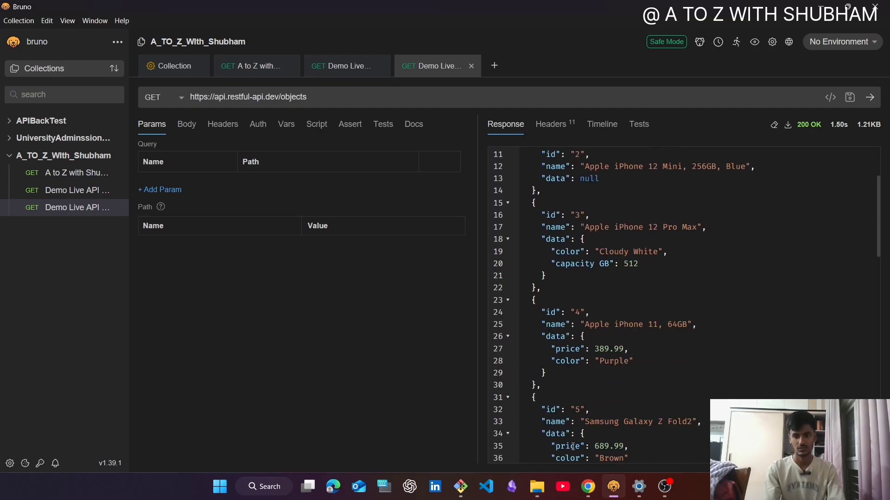
pyautogui.click(588, 486)
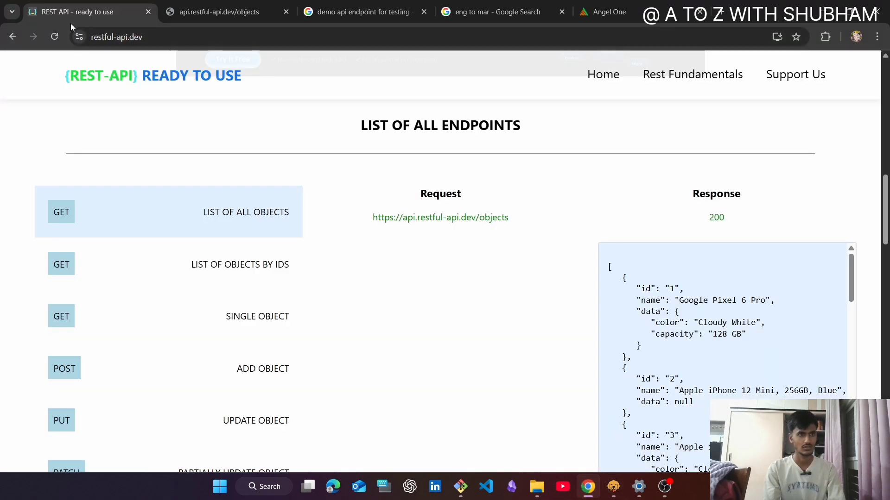
pyautogui.click(218, 11)
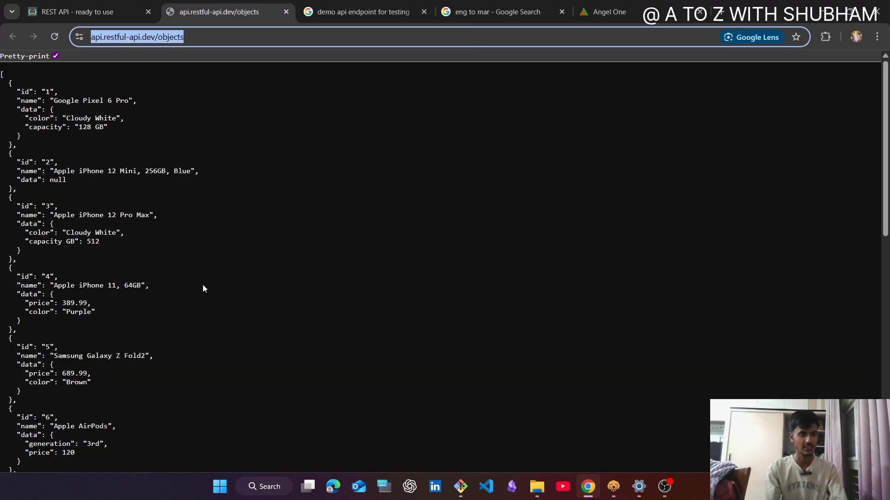
pyautogui.hotkey('alt', 'Tab')
pyautogui.scroll(3, 631, 218)
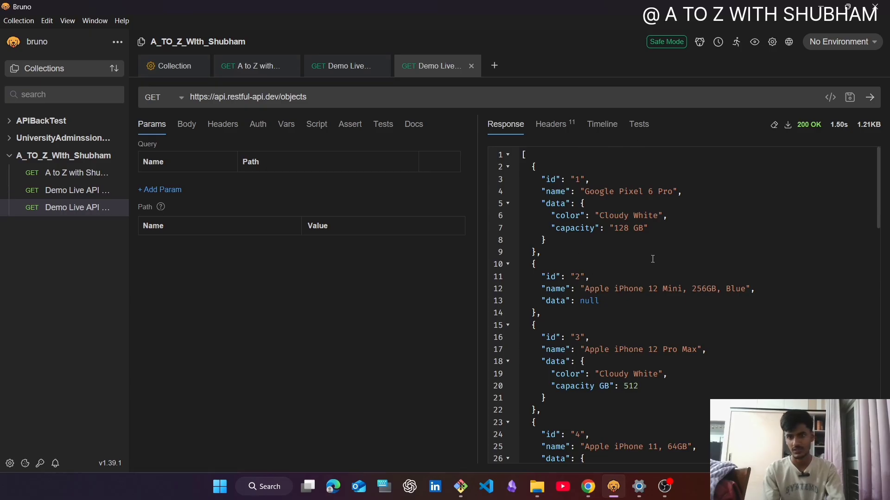
pyautogui.hotkey('alt', 'Tab')
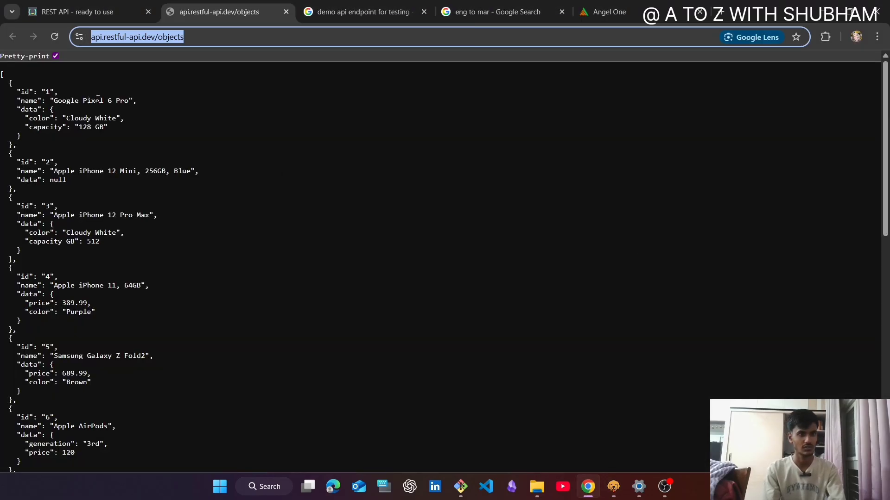
pyautogui.hotkey('alt', 'Tab')
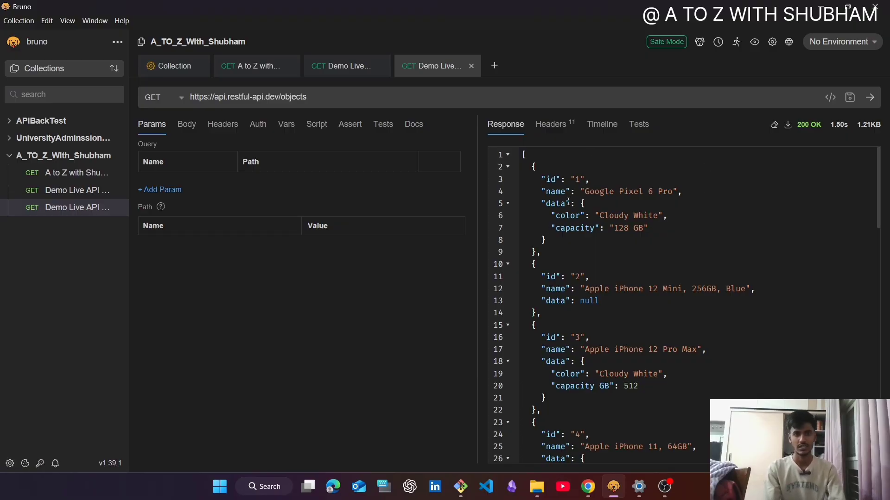
# - Switch to Chrome, show the POST Add Object endpoint on the REST API page and copy its request URL
pyautogui.hotkey('alt', 'Tab')
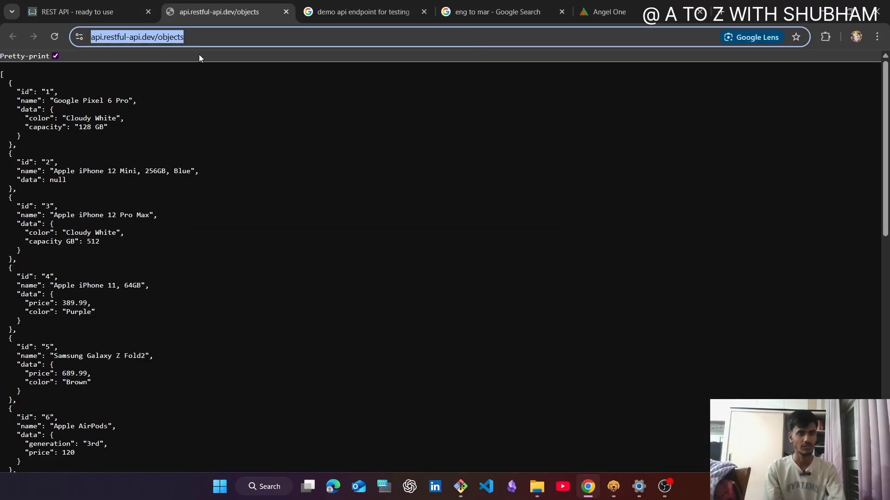
pyautogui.click(93, 11)
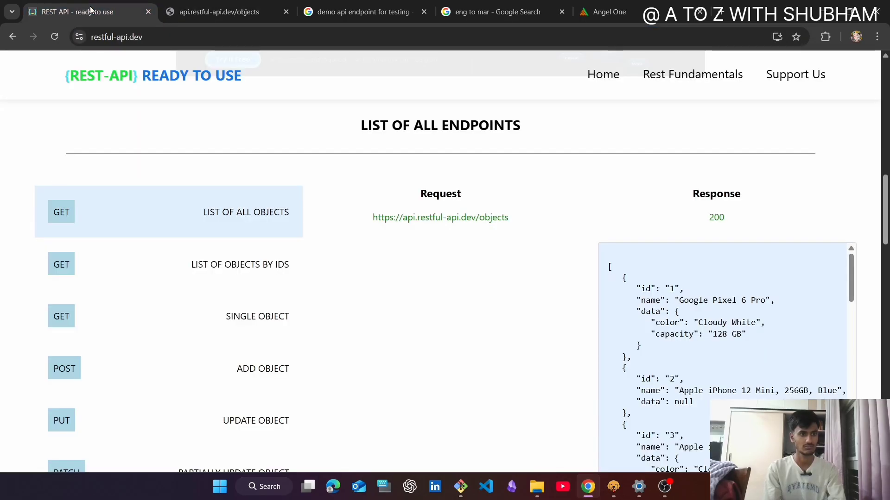
pyautogui.click(124, 368)
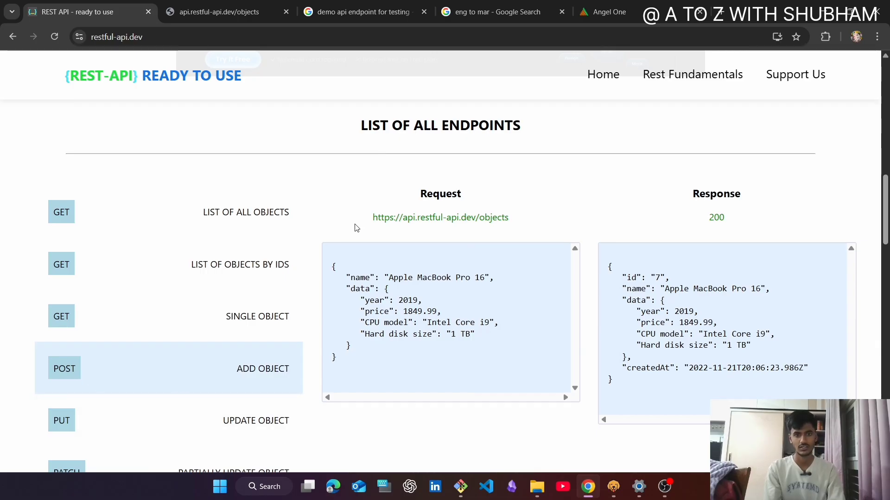
pyautogui.moveTo(373, 217); pyautogui.dragTo(511, 219)
pyautogui.hotkey('ctrl', 'c')
pyautogui.hotkey('alt', 'Tab')
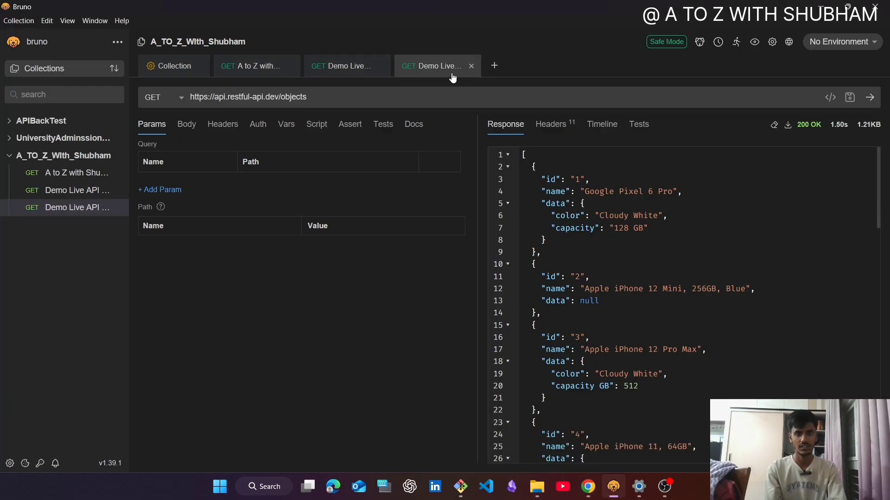
pyautogui.click(493, 66)
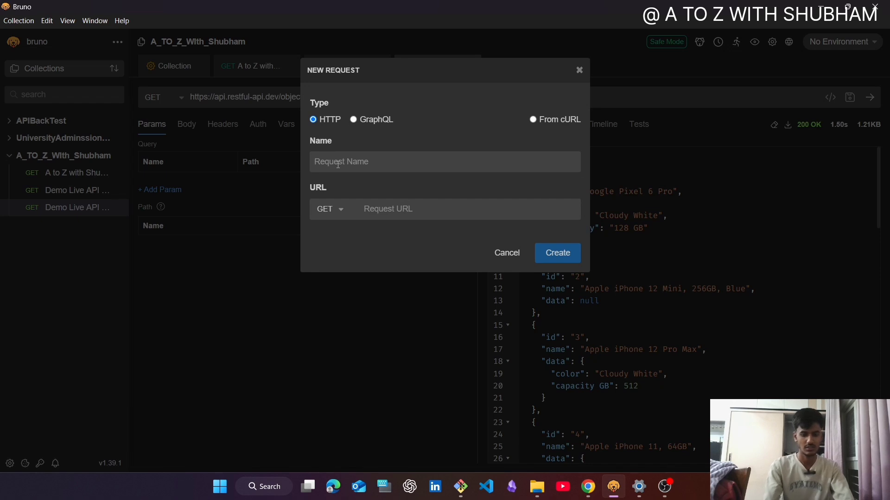
pyautogui.write('Post Request')
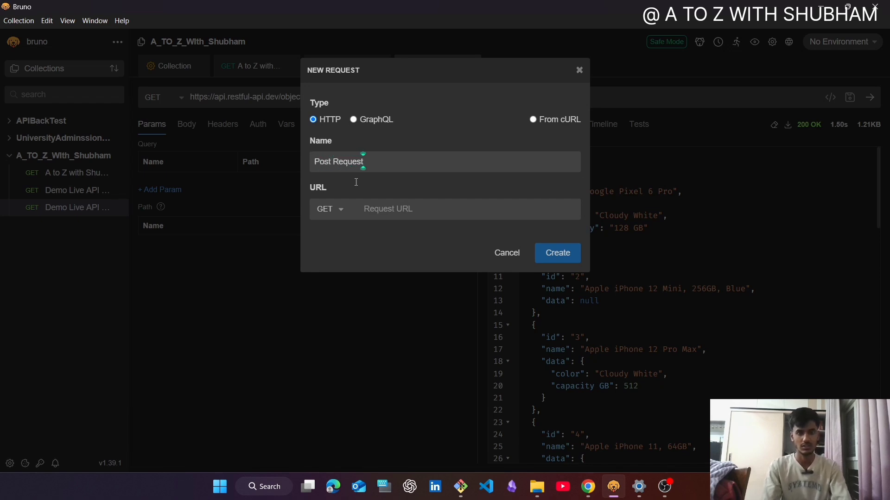
pyautogui.click(320, 209)
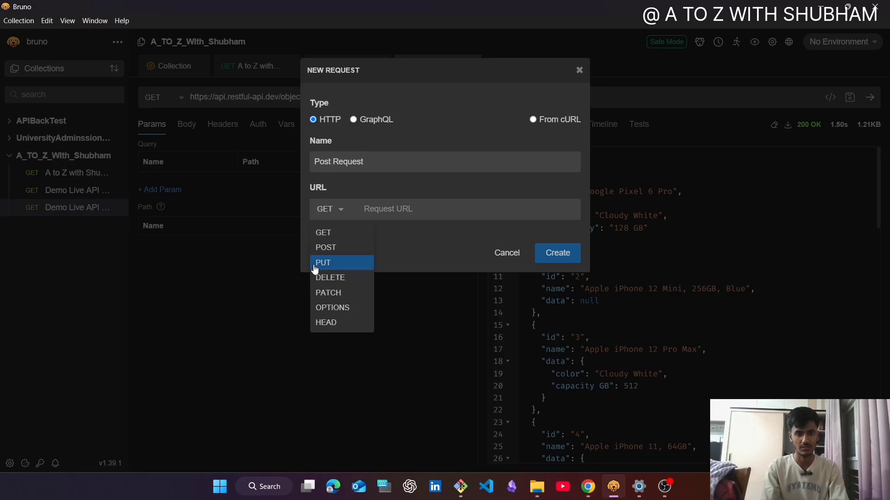
pyautogui.click(340, 248)
pyautogui.click(418, 205)
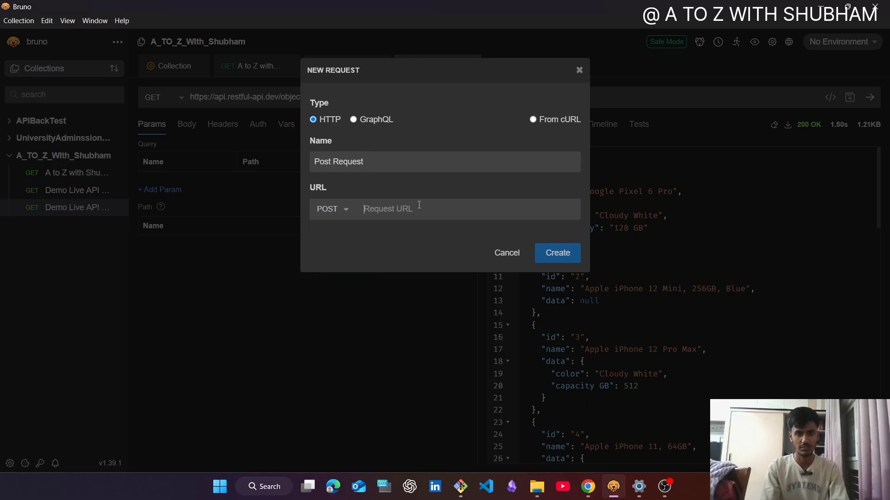
pyautogui.hotkey('ctrl', 'v')
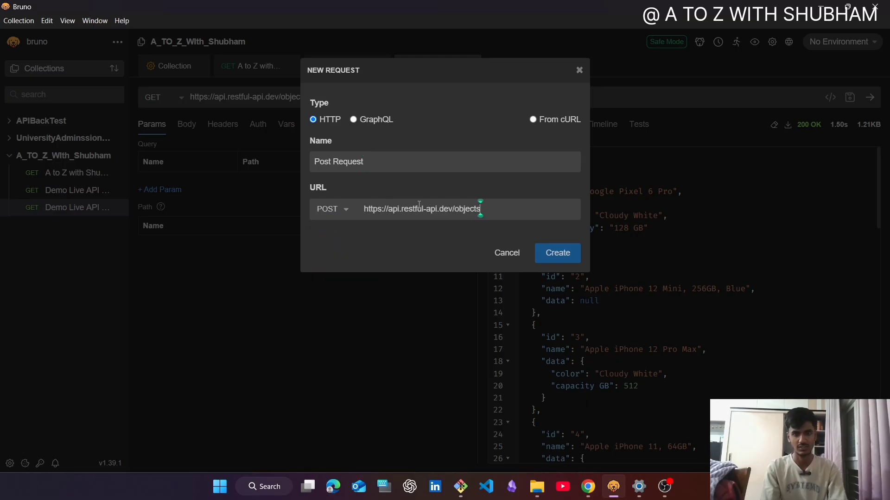
pyautogui.click(557, 254)
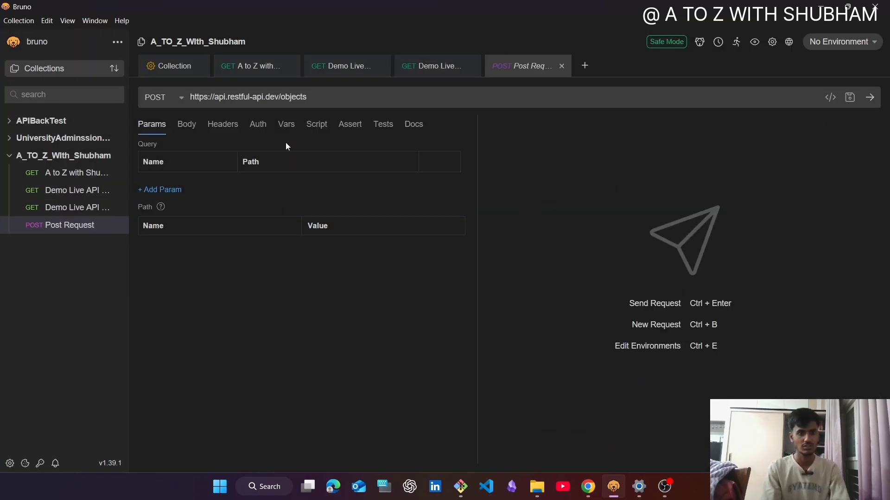
# - Set the request body type to JSON and fill it with the Apple MacBook Pro 16 request sample copied from the REST API page in Chrome
pyautogui.click(190, 127)
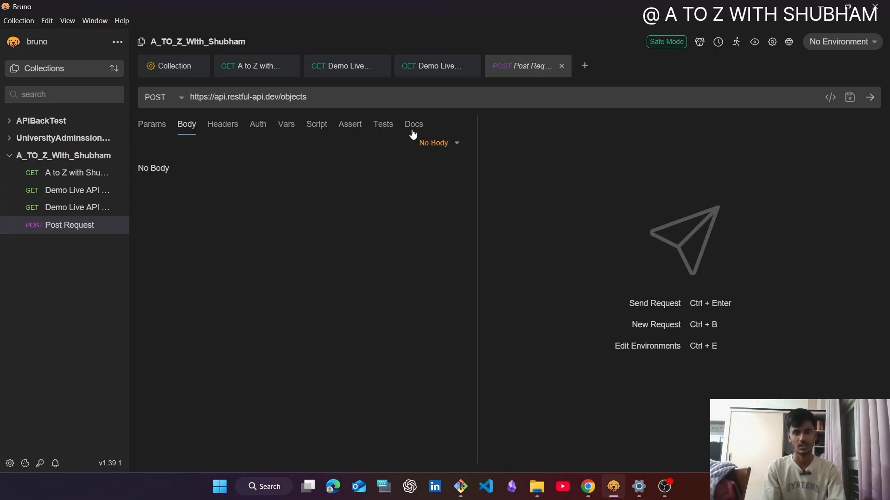
pyautogui.click(440, 144)
pyautogui.hotkey('alt', 'Tab')
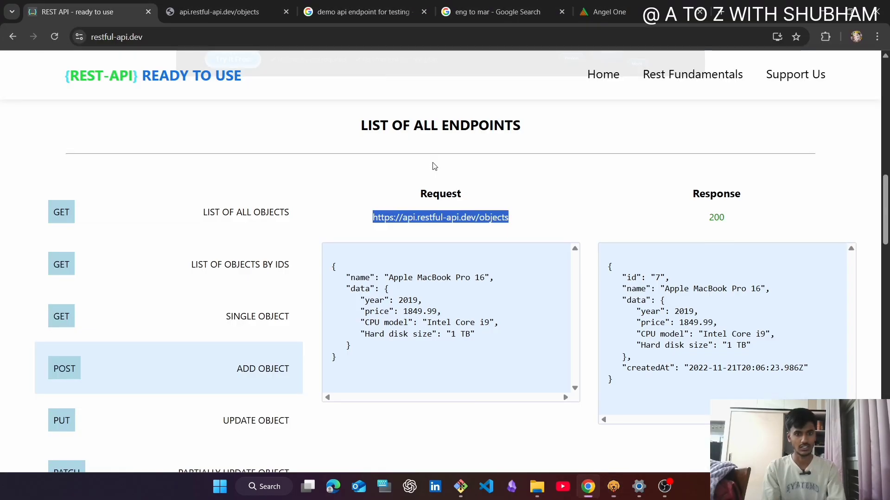
pyautogui.moveTo(330, 266); pyautogui.dragTo(367, 374)
pyautogui.hotkey('ctrl', 'c')
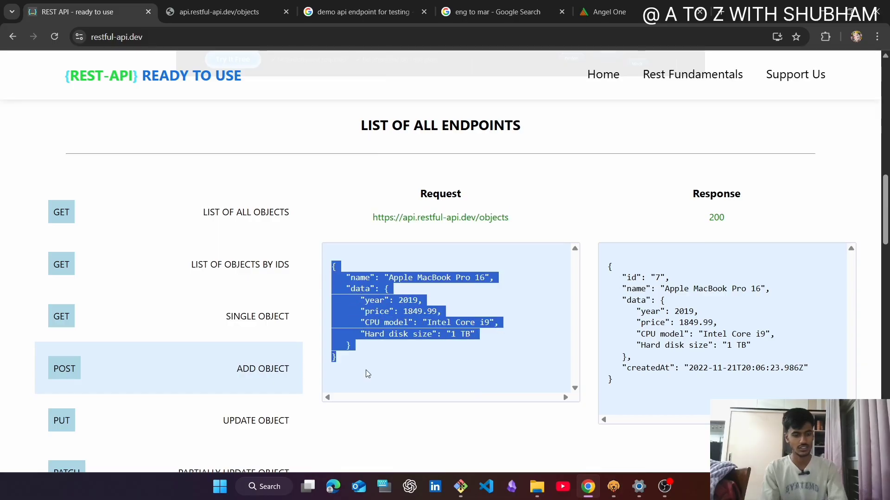
pyautogui.hotkey('alt', 'Tab')
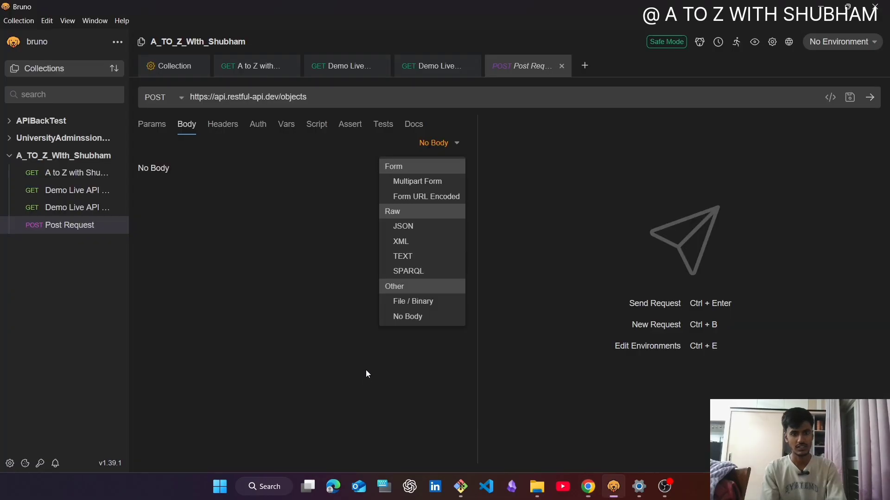
pyautogui.click(403, 226)
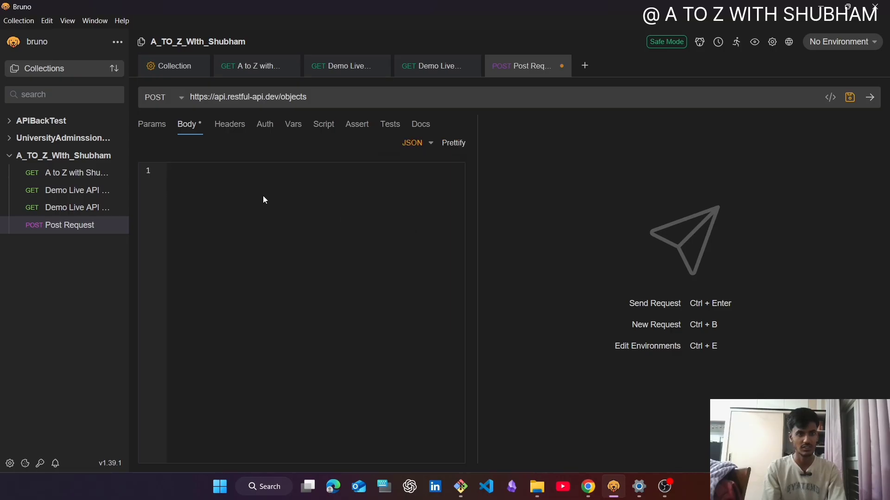
pyautogui.hotkey('ctrl', 'v')
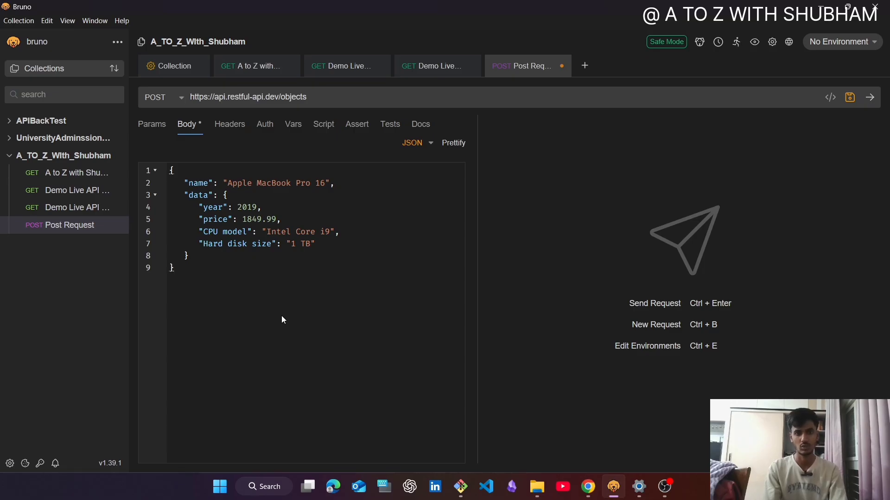
pyautogui.moveTo(213, 273); pyautogui.dragTo(143, 144)
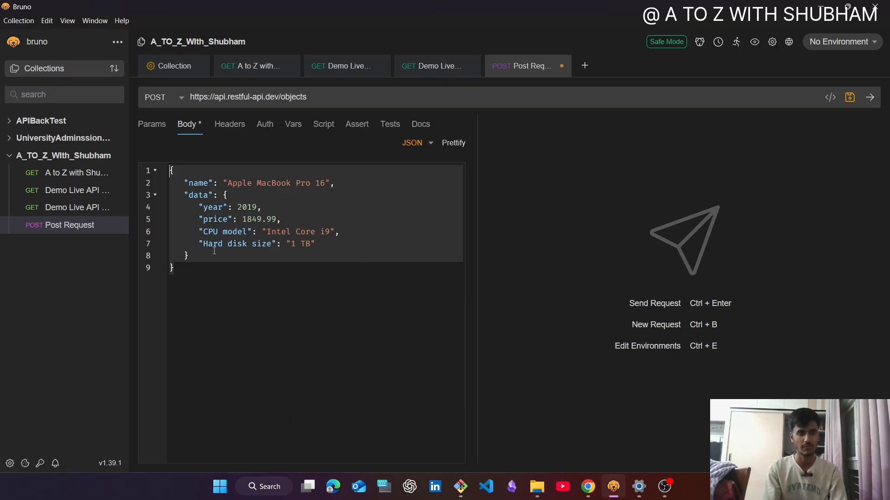
pyautogui.click(234, 272)
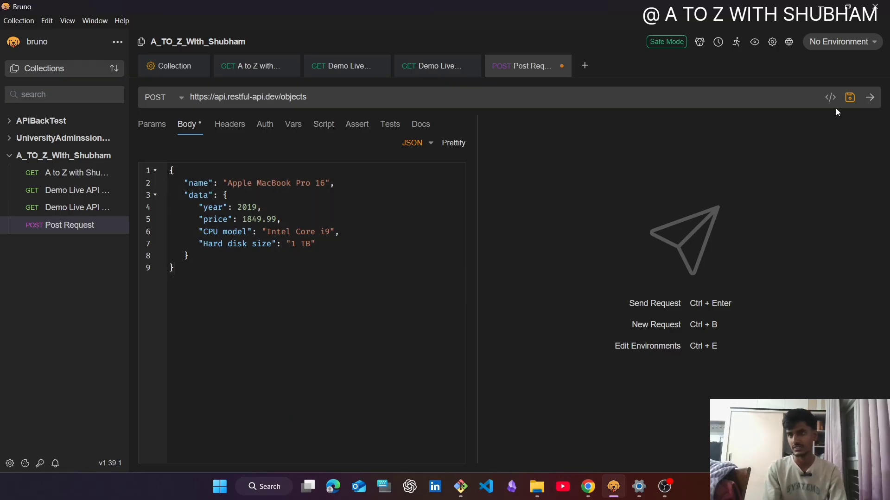
# - Save the Post Request, send it and review the returned JSON object
pyautogui.click(850, 98)
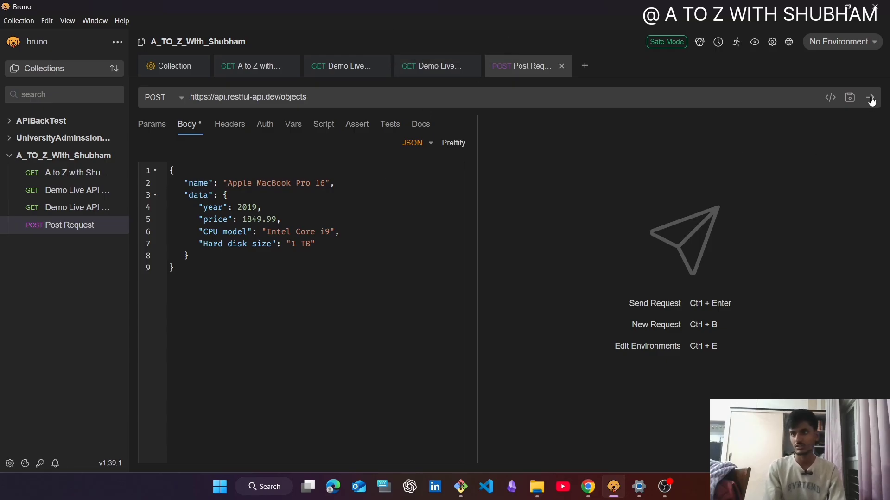
pyautogui.click(871, 99)
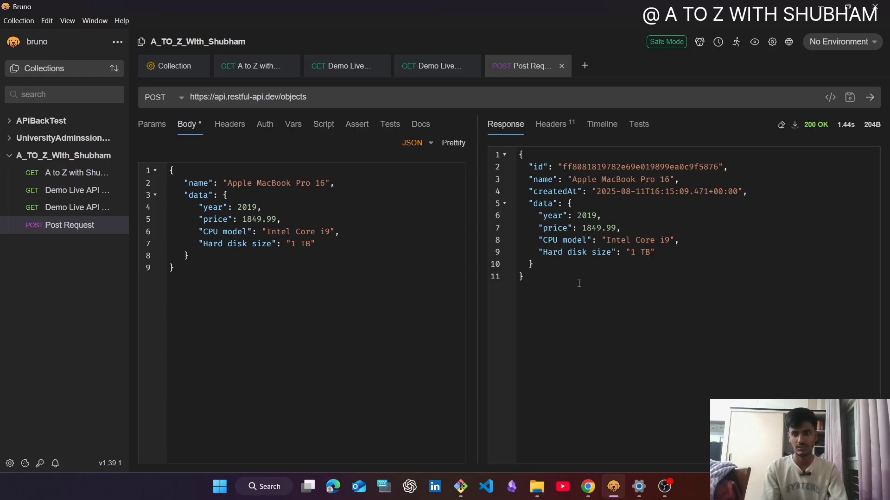
pyautogui.moveTo(564, 296); pyautogui.dragTo(490, 123)
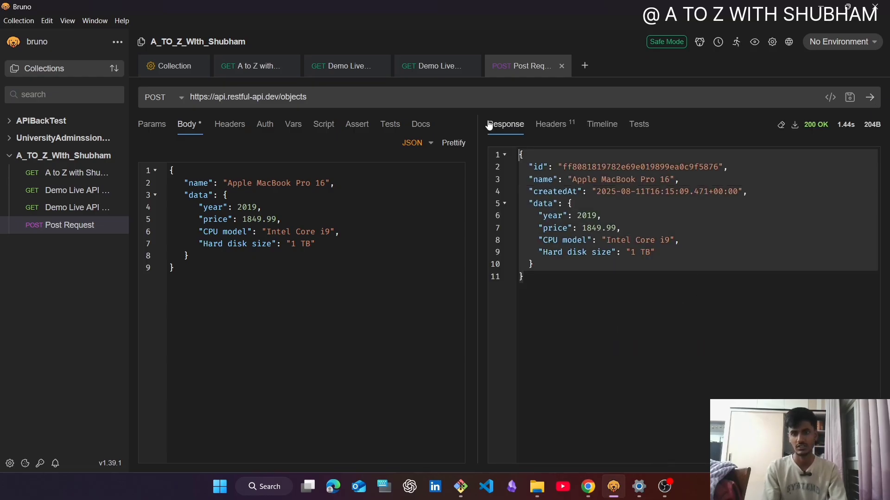
# - Compare the POST response with the sample Add Object response on the REST API page in Chrome and return to Bruno
pyautogui.hotkey('alt', 'Tab')
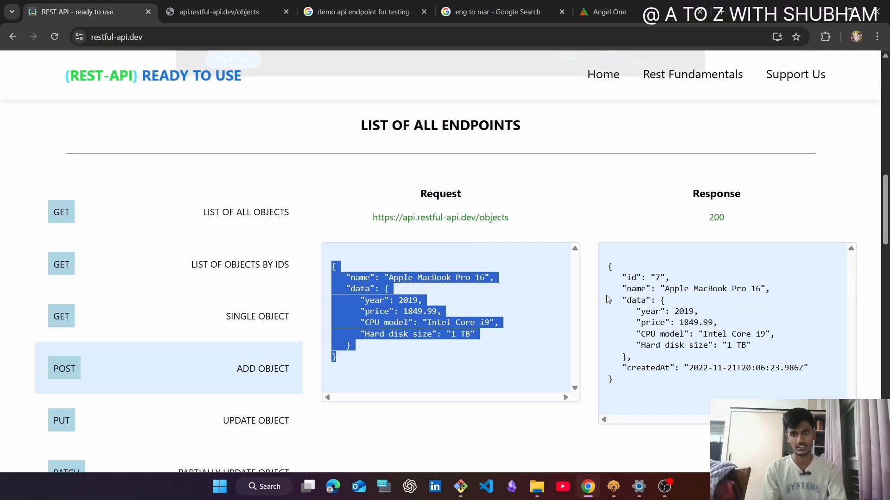
pyautogui.click(635, 386)
pyautogui.moveTo(635, 386); pyautogui.dragTo(574, 242)
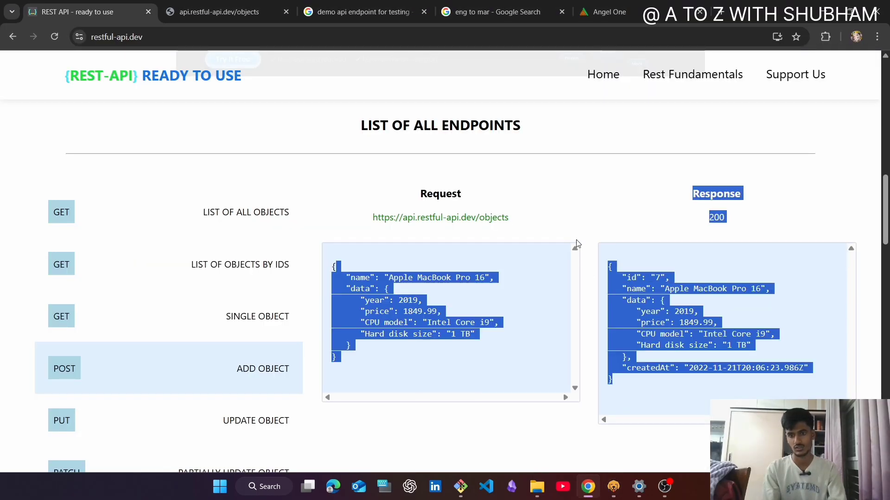
pyautogui.click(658, 335)
pyautogui.hotkey('alt', 'Tab')
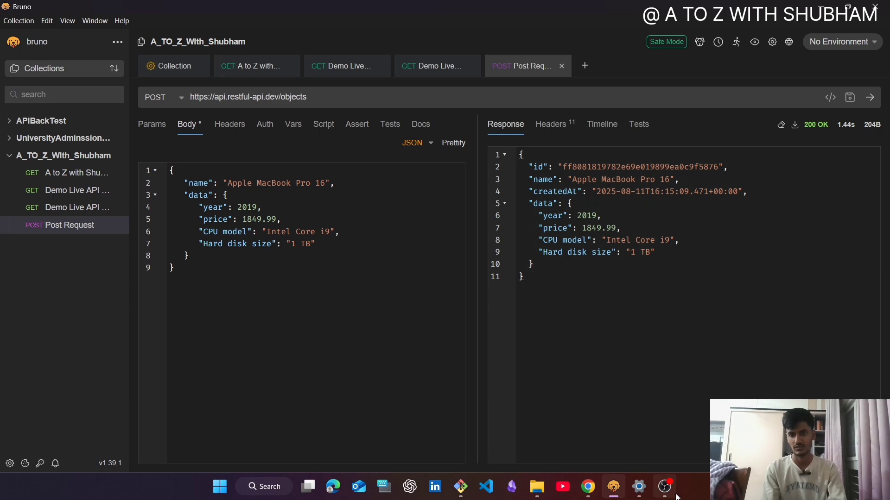
pyautogui.moveTo(668, 479)
pyautogui.click(674, 461)
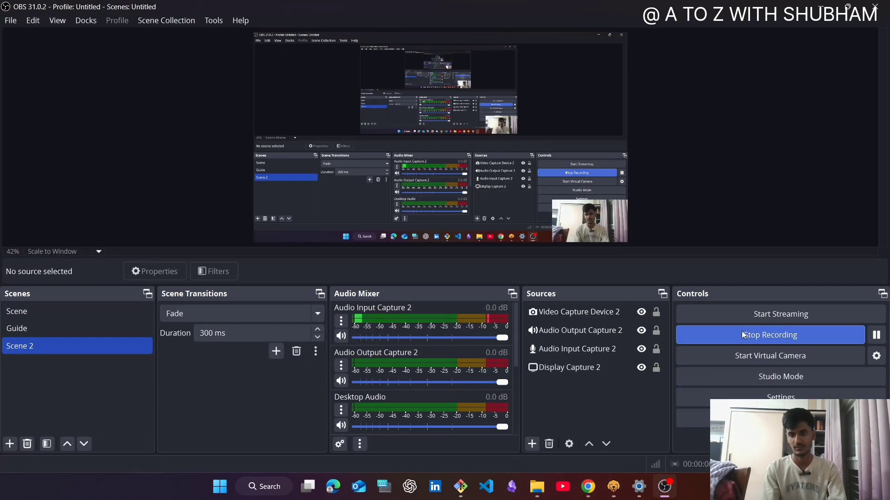
pyautogui.click(589, 487)
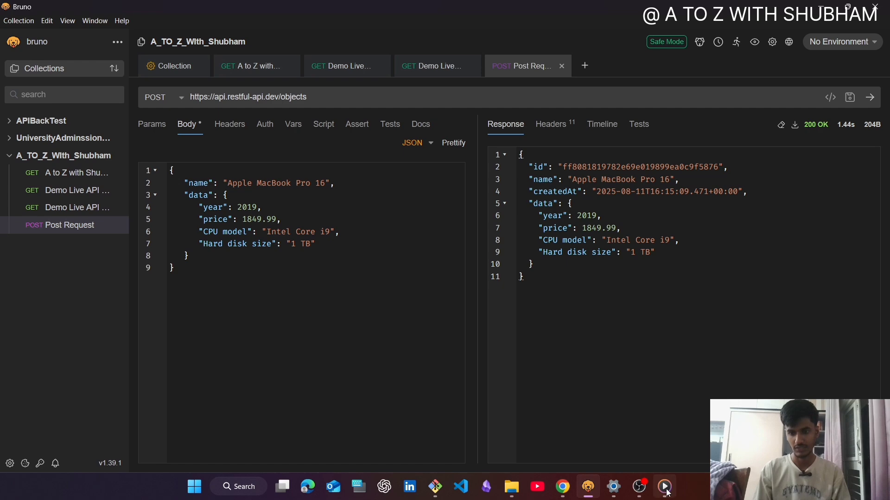
pyautogui.moveTo(622, 497)
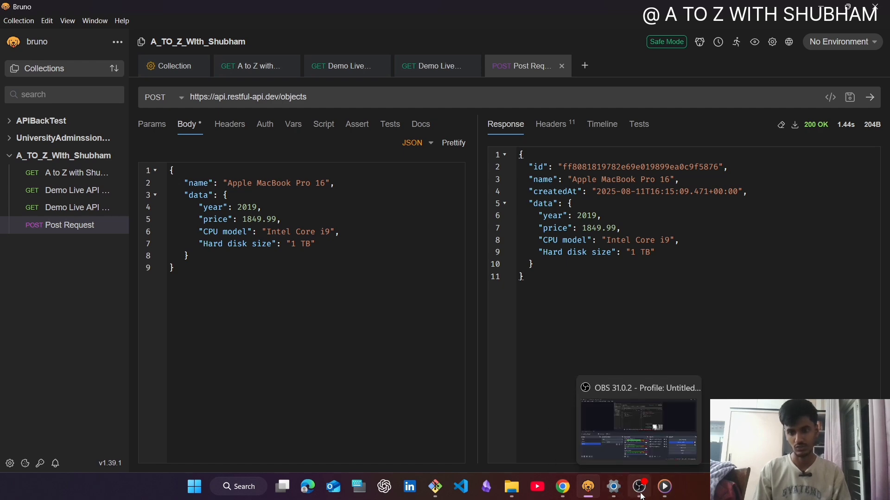